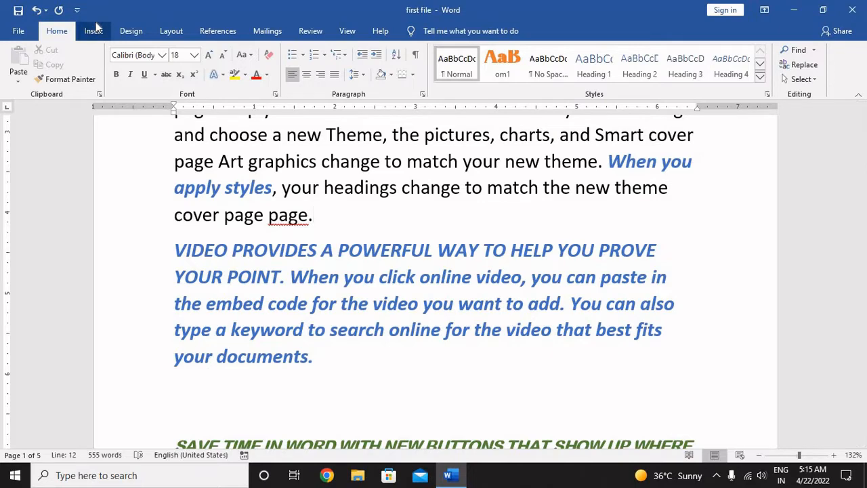
Insert the golden retriever picture from the pic folder on New Volume (D:) at the end of the paragraph
{"action": "left_click", "coordinate": [95, 32]}
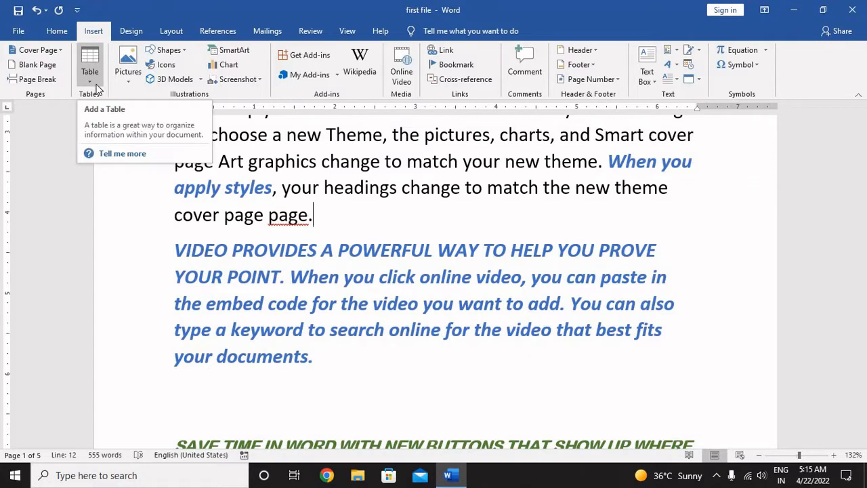
{"action": "left_click", "coordinate": [134, 80]}
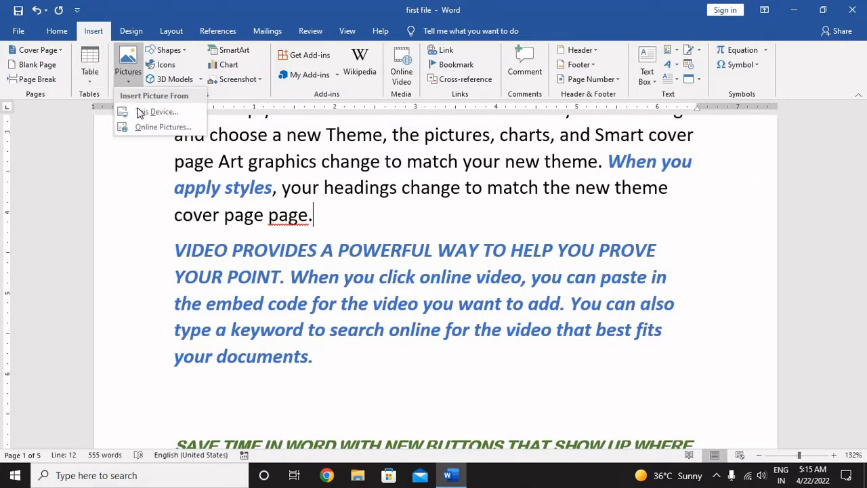
{"action": "left_click", "coordinate": [171, 118]}
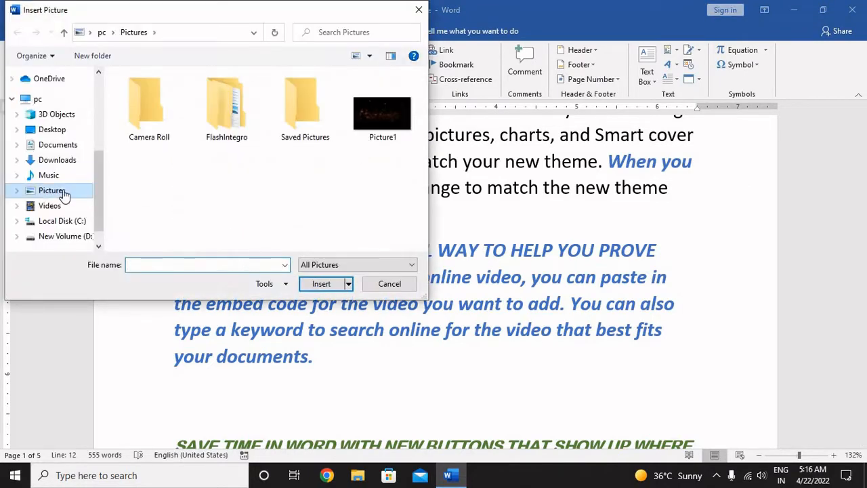
{"action": "left_click", "coordinate": [67, 235]}
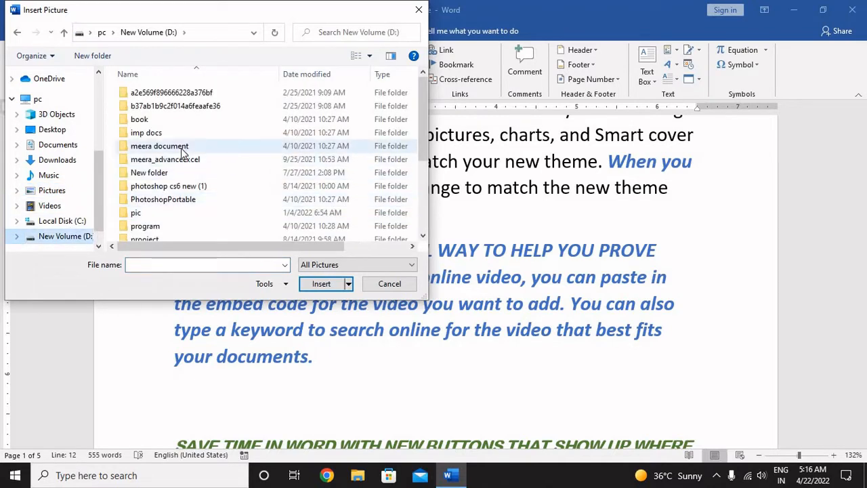
{"action": "left_click", "coordinate": [171, 215]}
{"action": "double_click", "coordinate": [171, 215]}
{"action": "left_click", "coordinate": [171, 220]}
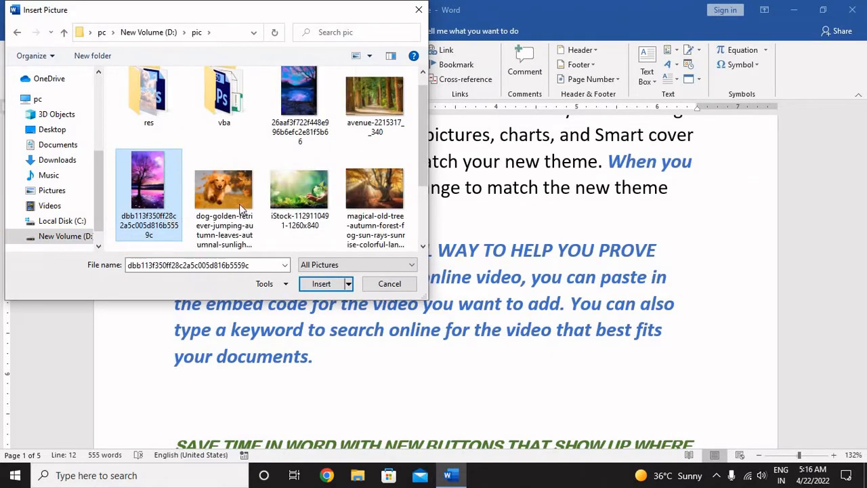
{"action": "left_click", "coordinate": [223, 197]}
{"action": "left_click", "coordinate": [316, 284]}
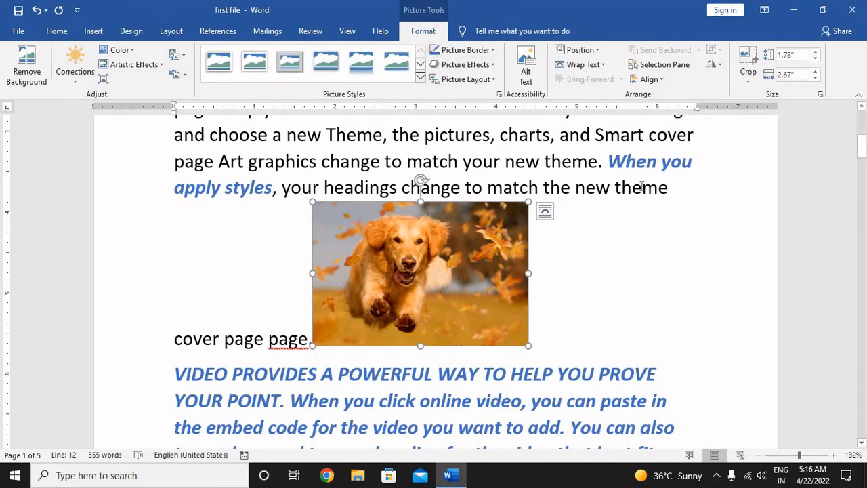
Move the dog picture below the paragraph text, leaving one empty line between them
{"action": "left_click", "coordinate": [308, 339]}
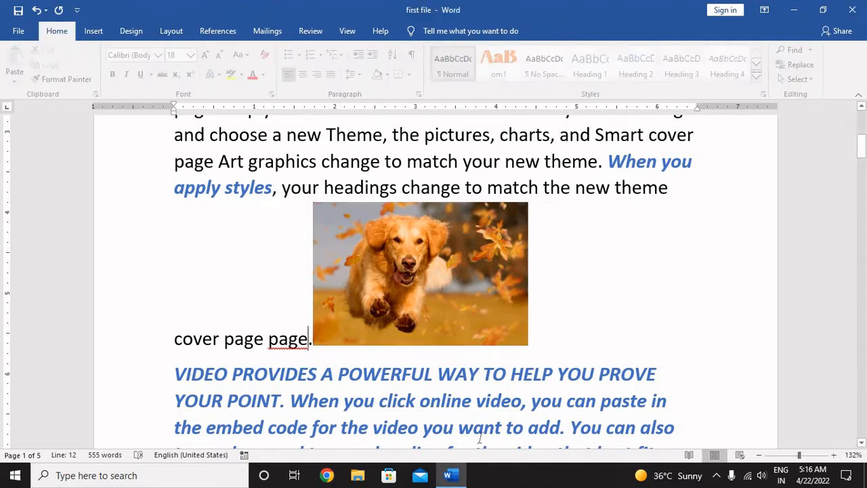
{"action": "key", "text": "Return"}
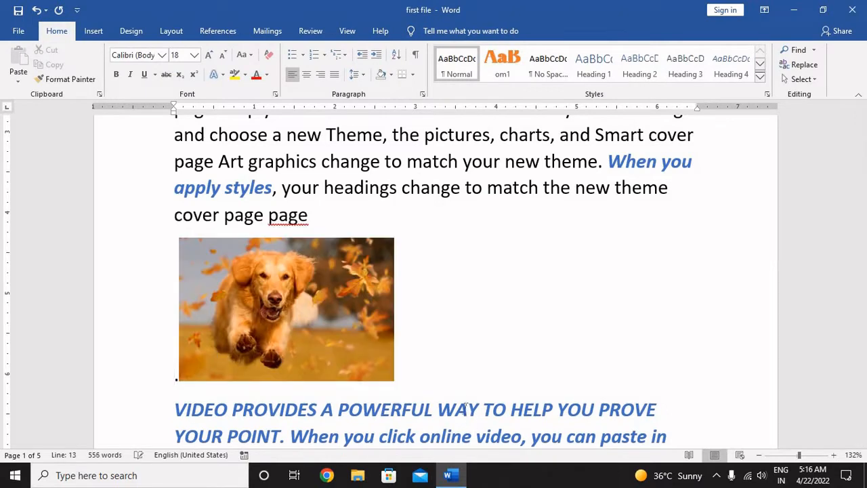
{"action": "key", "text": "Return"}
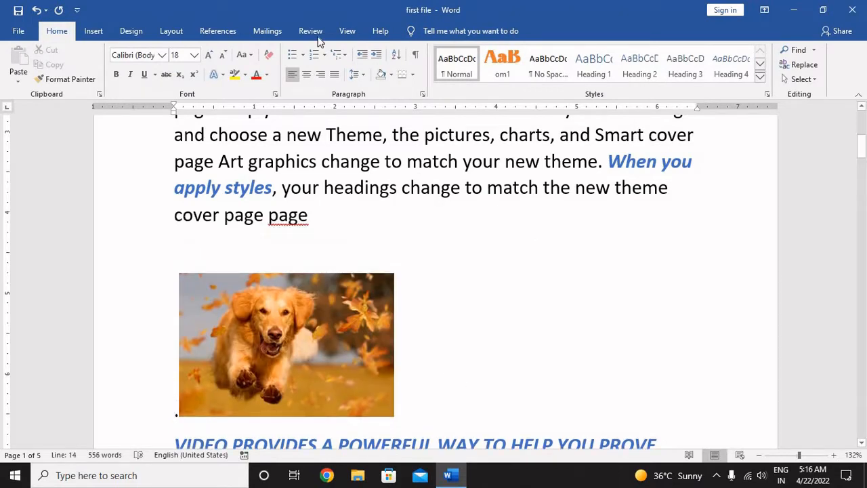
Remove the background of the dog picture and keep the changes
{"action": "left_click", "coordinate": [329, 337]}
{"action": "left_click", "coordinate": [420, 30]}
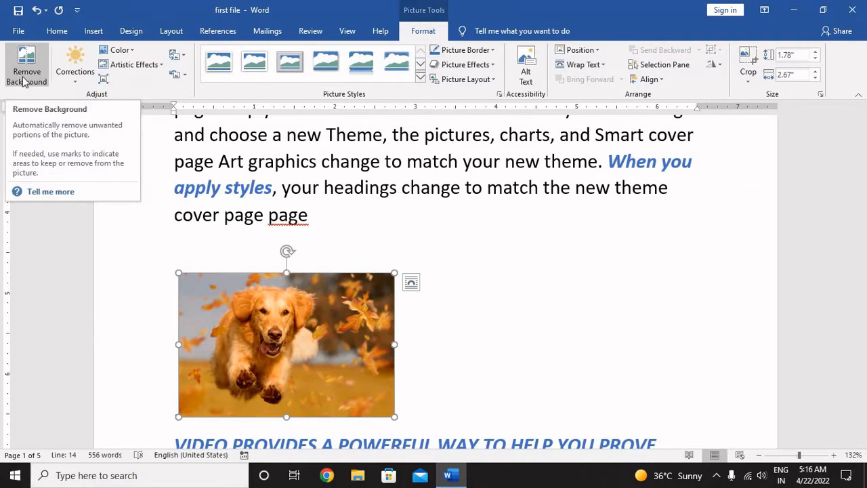
{"action": "left_click", "coordinate": [24, 80]}
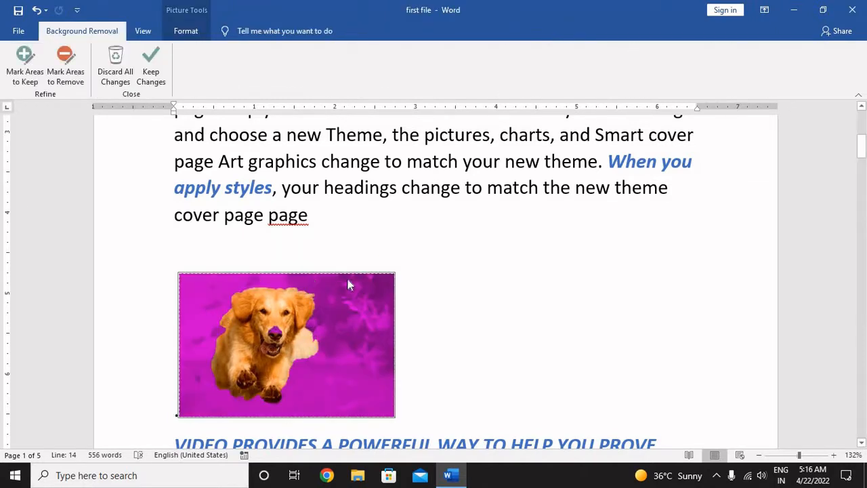
{"action": "left_click", "coordinate": [150, 65]}
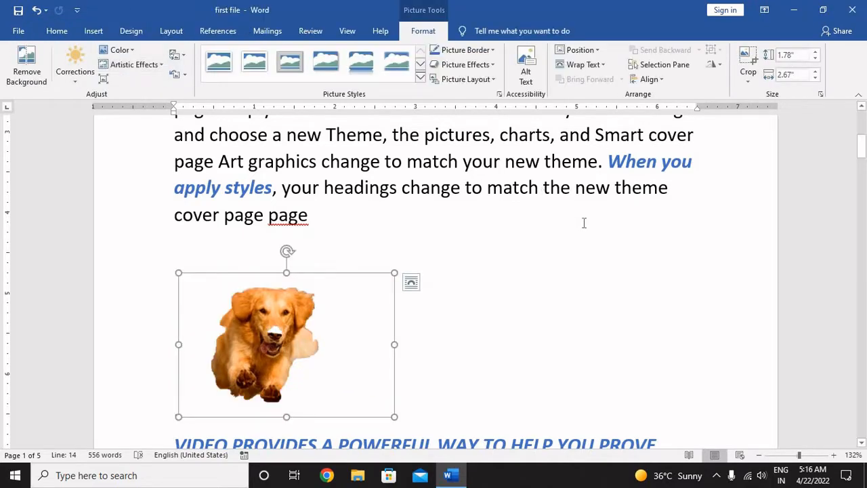
Undo the background removal on the dog picture
{"action": "left_click", "coordinate": [526, 249]}
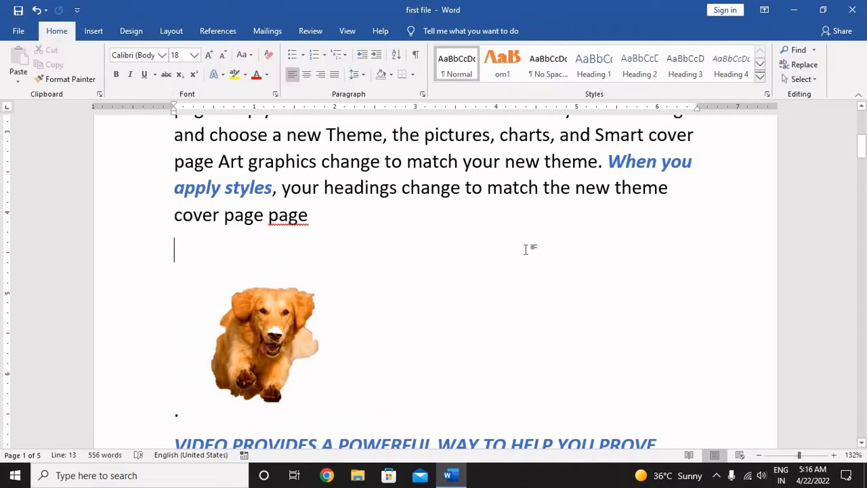
{"action": "key", "text": "ctrl+z"}
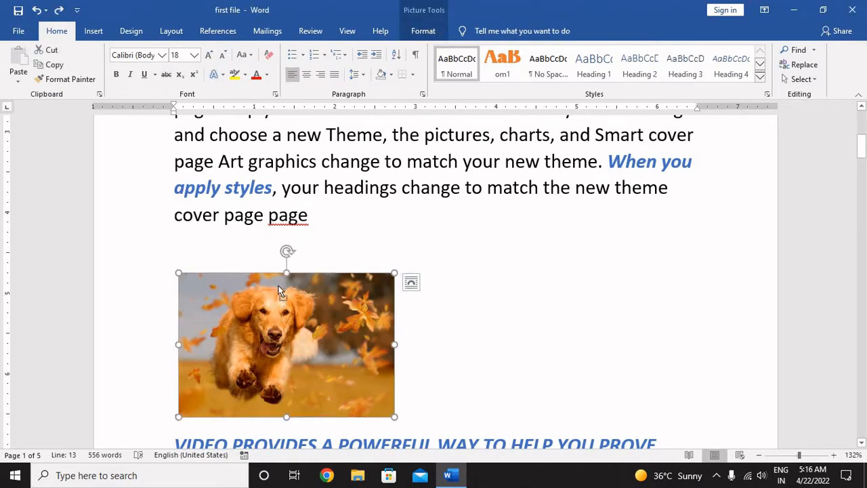
Correct the dog picture to Brightness +20% and Contrast -20%
{"action": "left_click", "coordinate": [279, 286]}
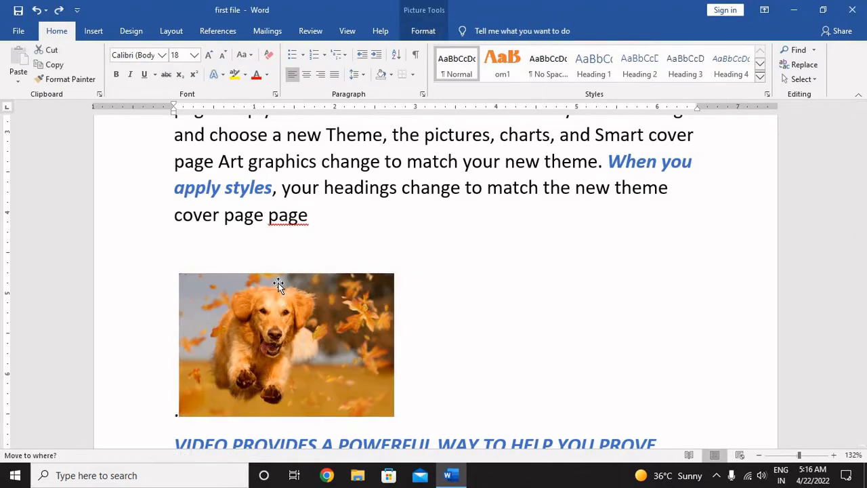
{"action": "left_click", "coordinate": [423, 30]}
{"action": "left_click", "coordinate": [75, 68]}
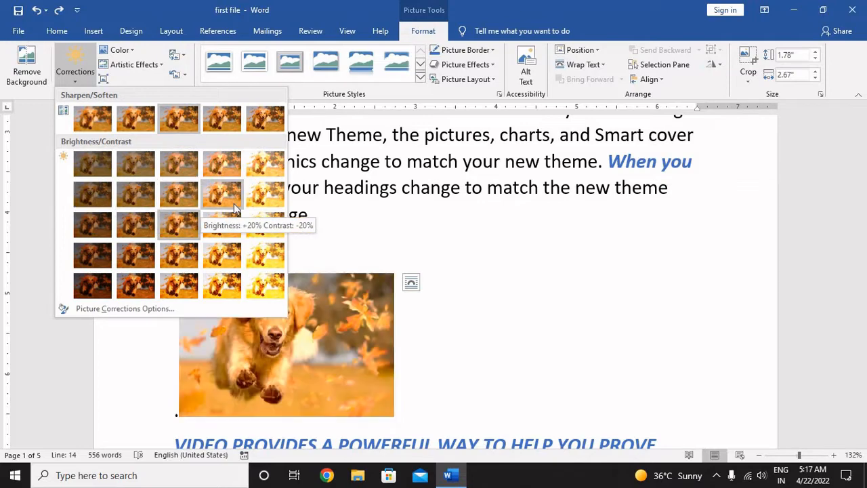
{"action": "left_click", "coordinate": [120, 50]}
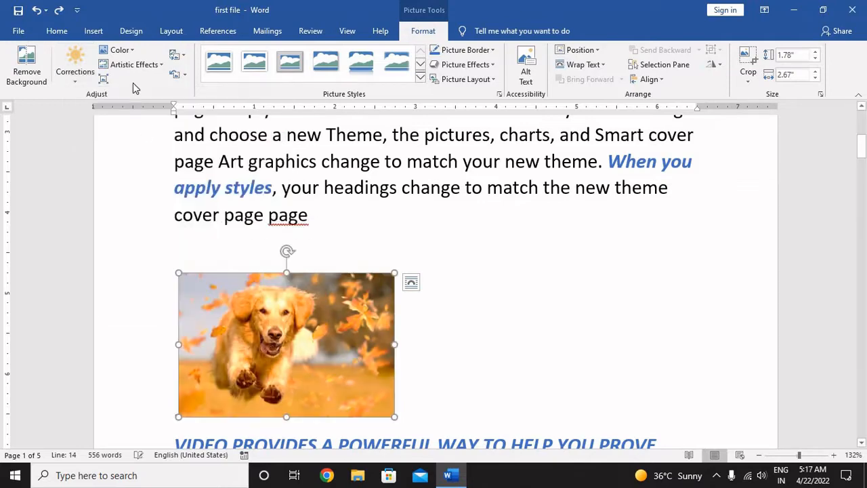
Recolor the dog picture with the light orange preset and apply a diffused-glow artistic effect to it
{"action": "left_click", "coordinate": [119, 50]}
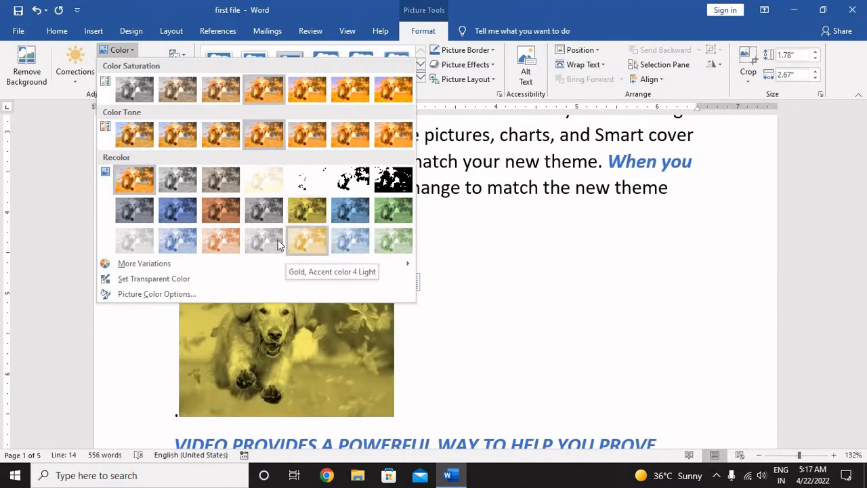
{"action": "left_click", "coordinate": [219, 235]}
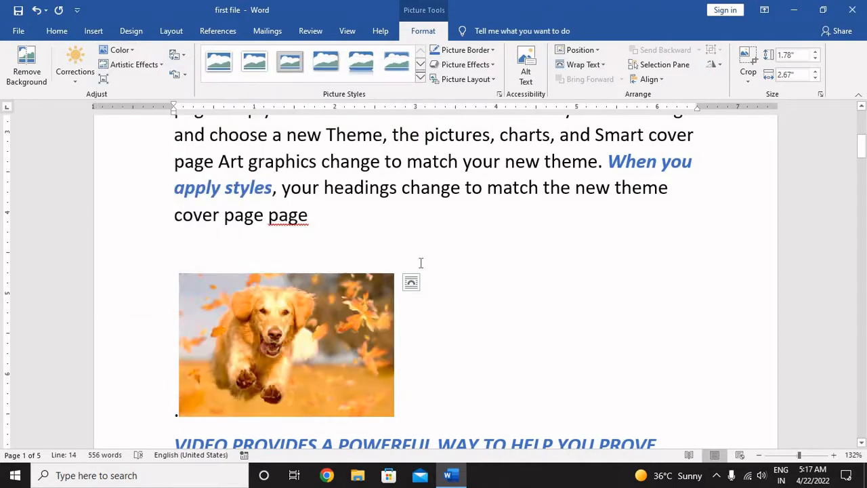
{"action": "left_click", "coordinate": [133, 64]}
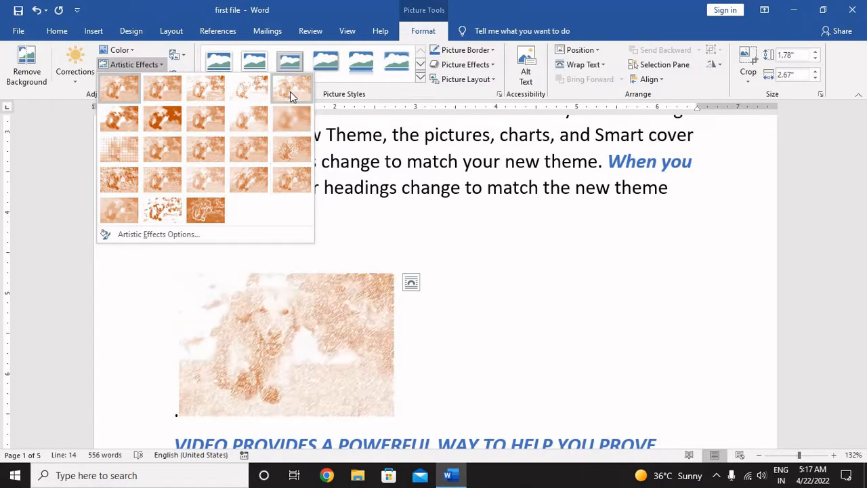
{"action": "left_click", "coordinate": [245, 126]}
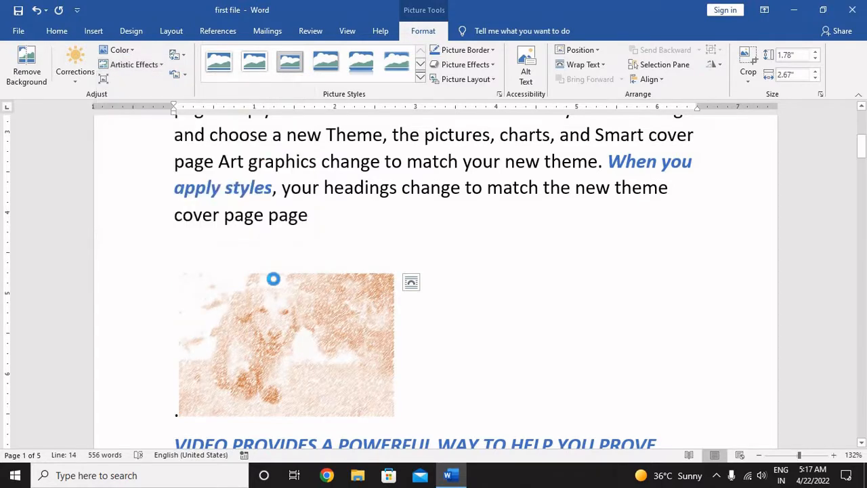
Correct the recolored dog picture to Brightness -40% and Contrast -40%
{"action": "left_click", "coordinate": [113, 53]}
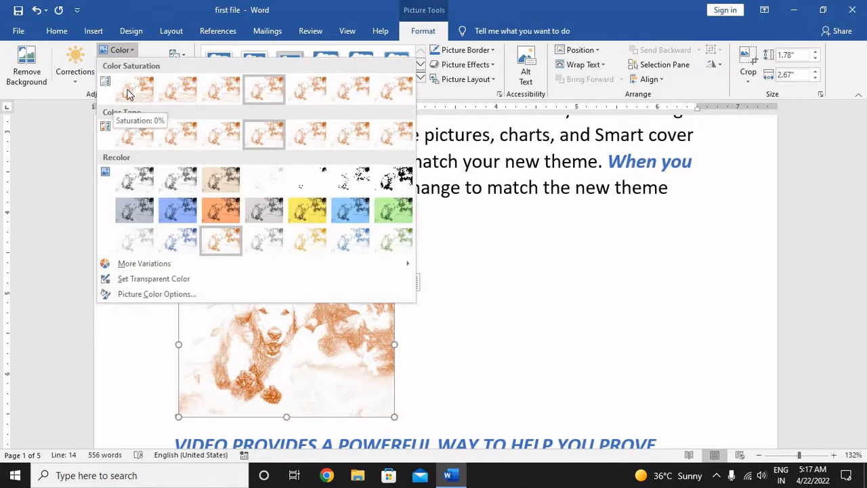
{"action": "left_click", "coordinate": [78, 85]}
{"action": "left_click", "coordinate": [78, 81]}
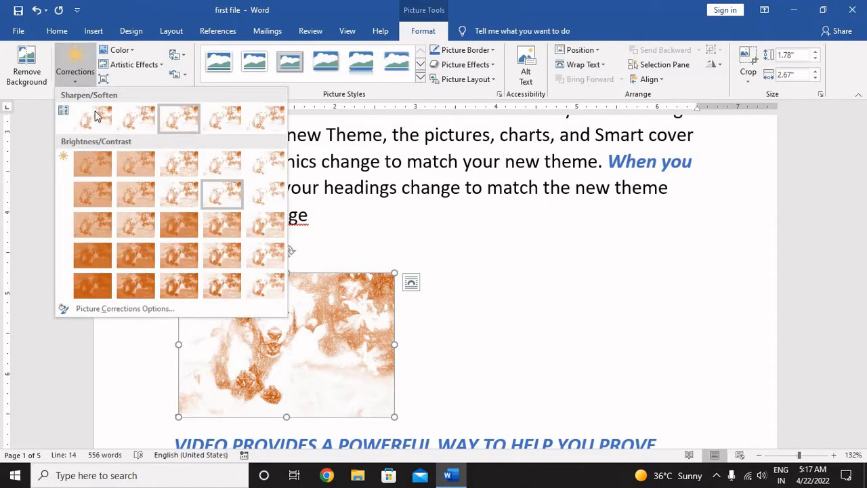
{"action": "left_click", "coordinate": [91, 169]}
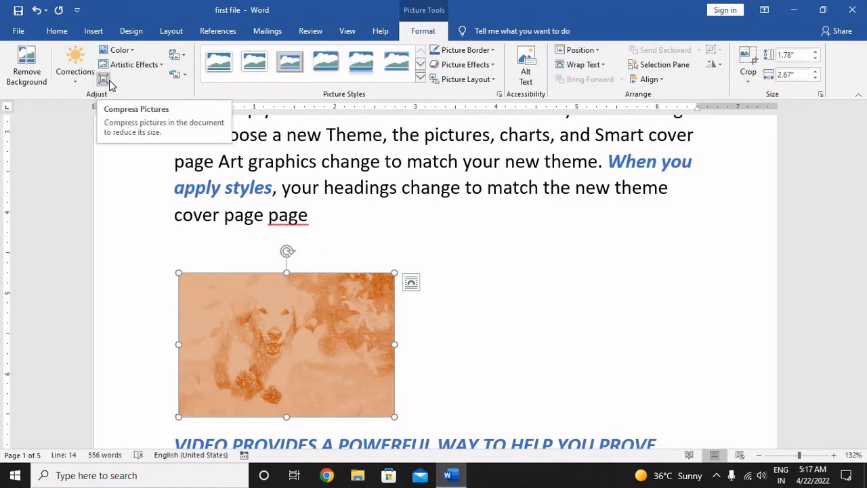
Reset the dog picture to discard all its formatting changes
{"action": "left_click", "coordinate": [187, 58]}
{"action": "left_click", "coordinate": [182, 58]}
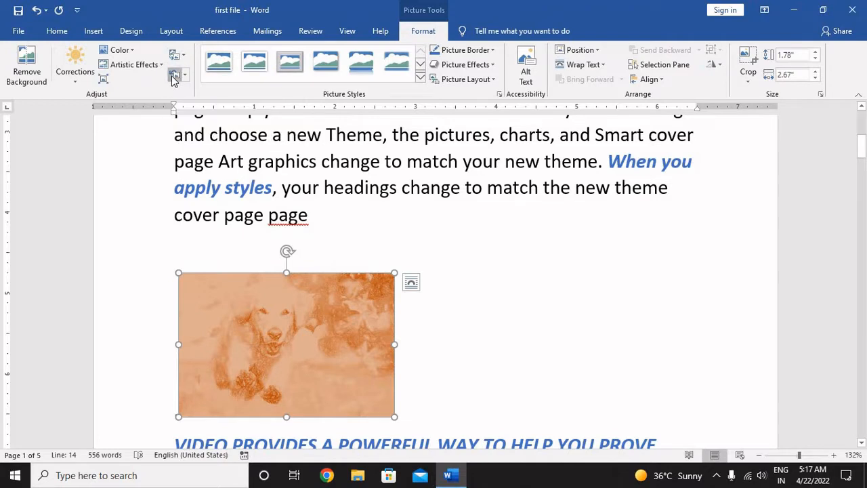
{"action": "left_click", "coordinate": [174, 77]}
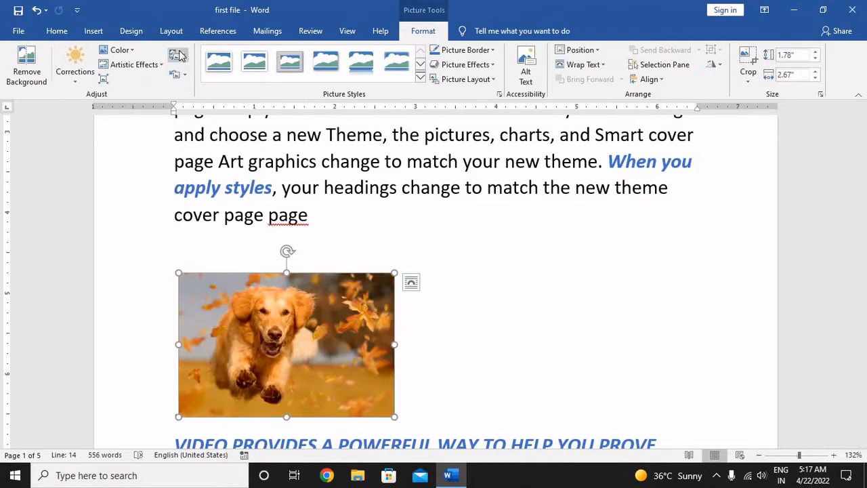
{"action": "left_click", "coordinate": [179, 54]}
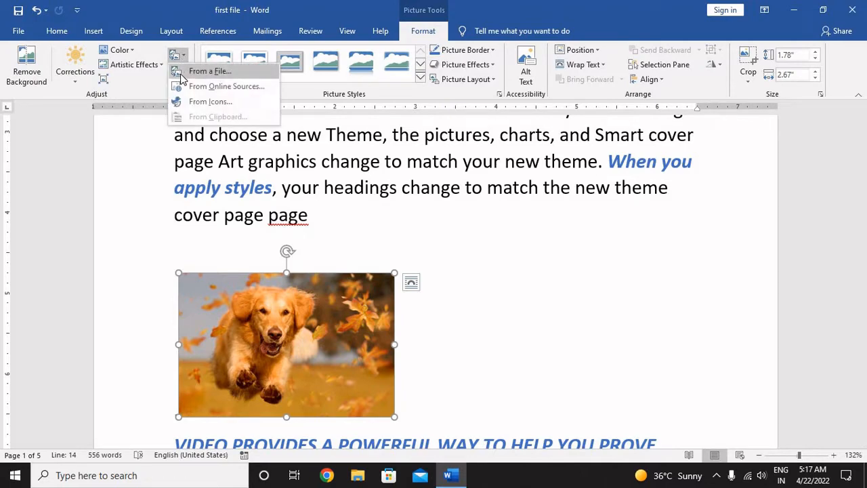
{"action": "left_click", "coordinate": [227, 73]}
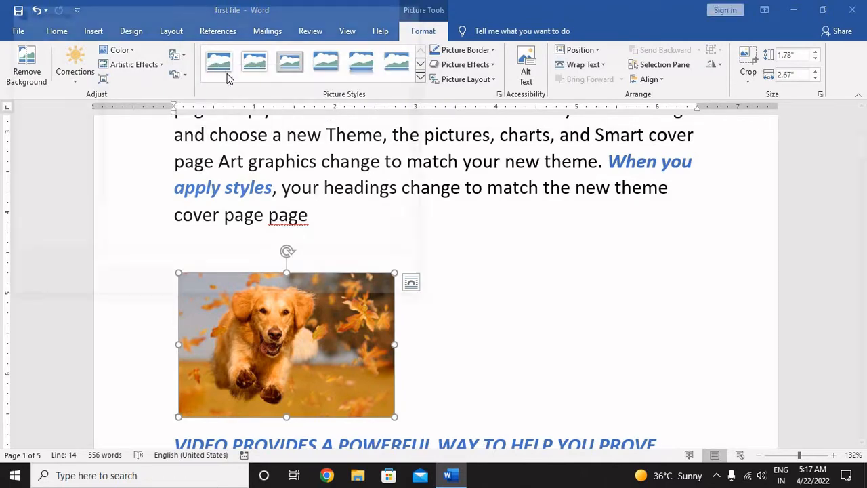
{"action": "left_click", "coordinate": [299, 203]}
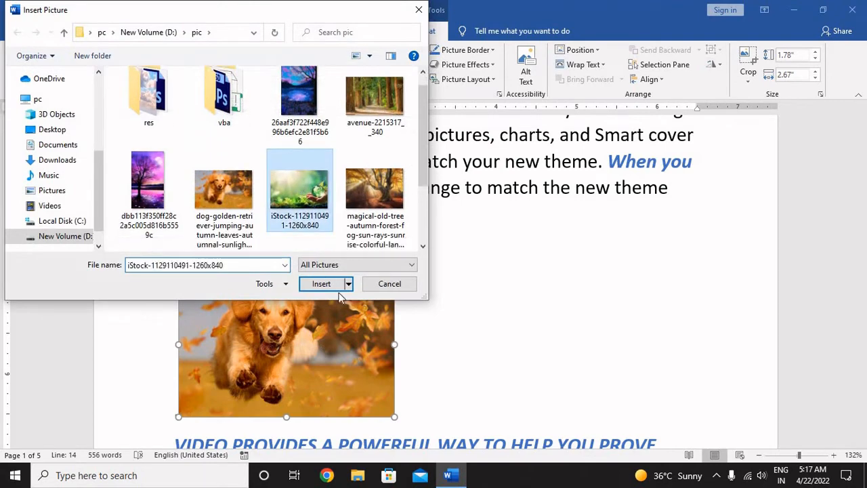
{"action": "left_click", "coordinate": [321, 283]}
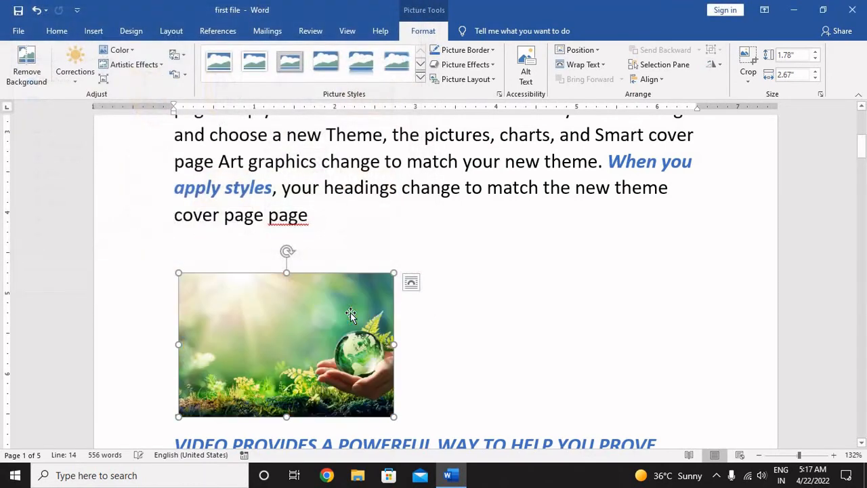
Try to replace the green nature picture with the online Books image showing a green-covered book on top of the stack
{"action": "left_click", "coordinate": [177, 54]}
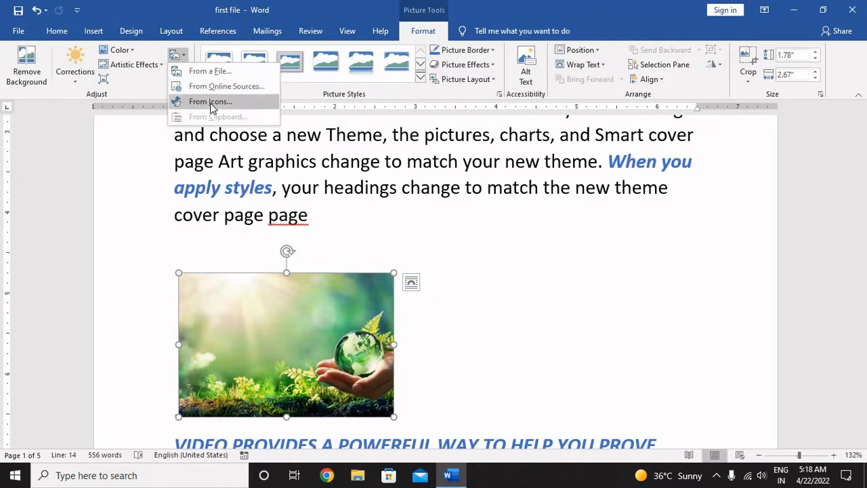
{"action": "left_click", "coordinate": [217, 93]}
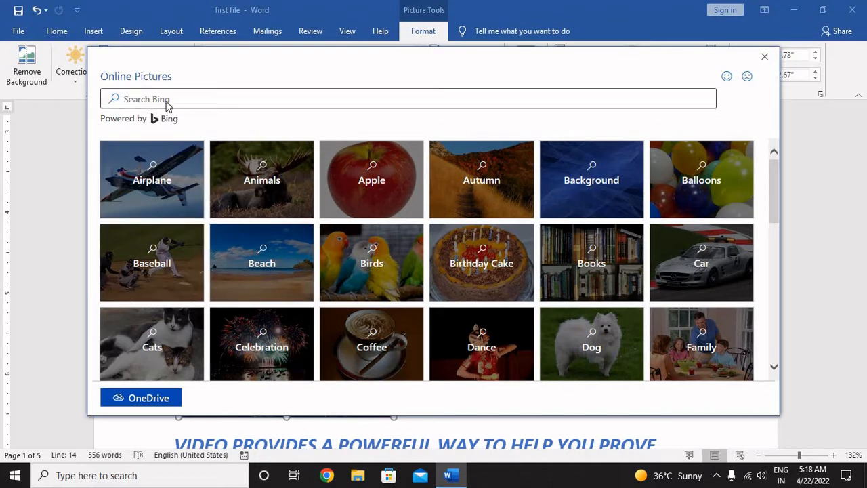
{"action": "left_click", "coordinate": [167, 101]}
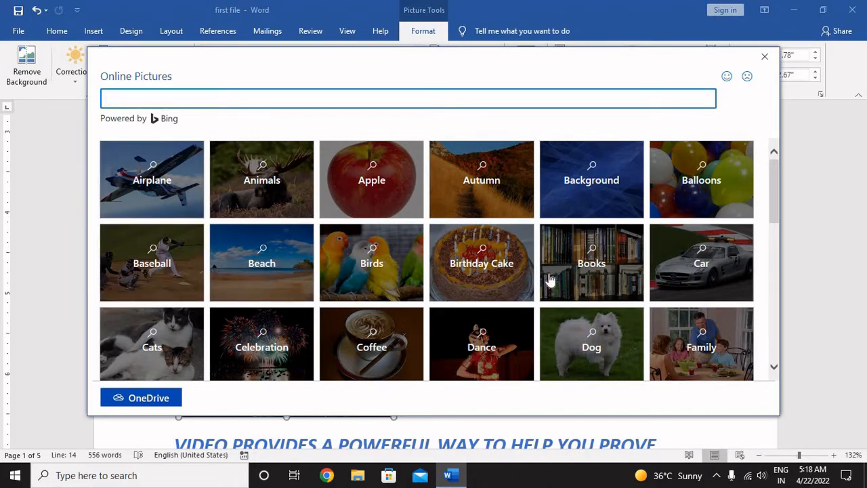
{"action": "left_click", "coordinate": [607, 263]}
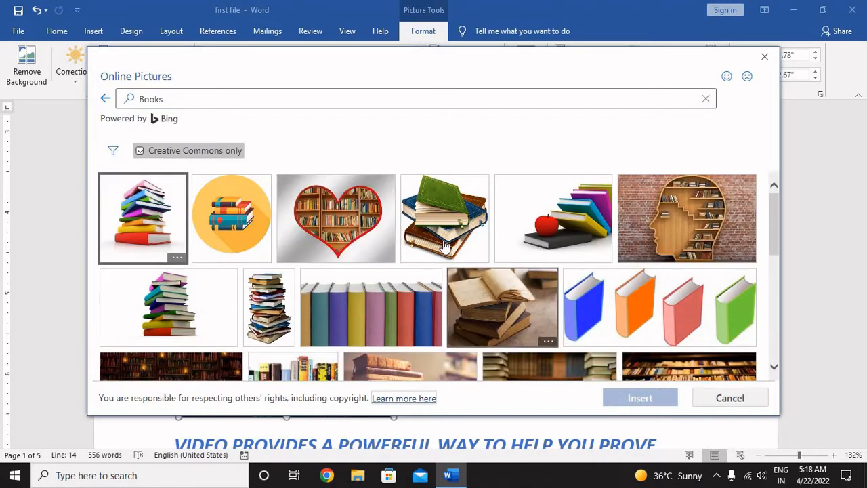
{"action": "left_click", "coordinate": [445, 248]}
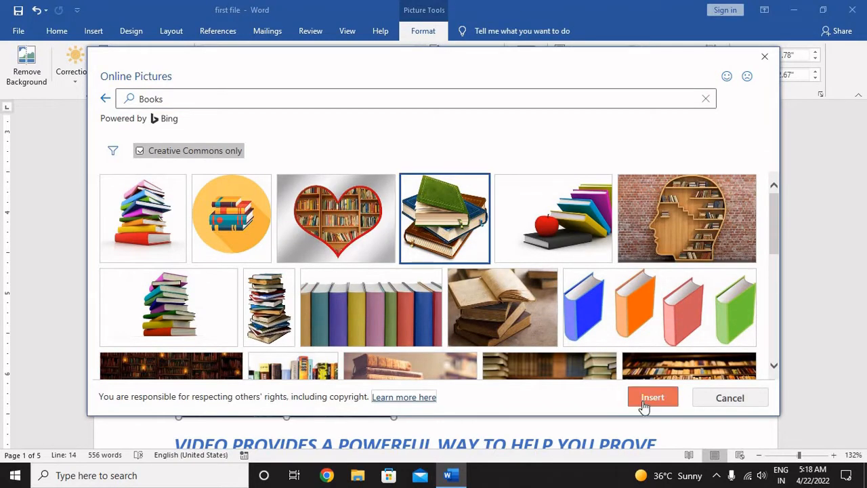
{"action": "left_click", "coordinate": [650, 397]}
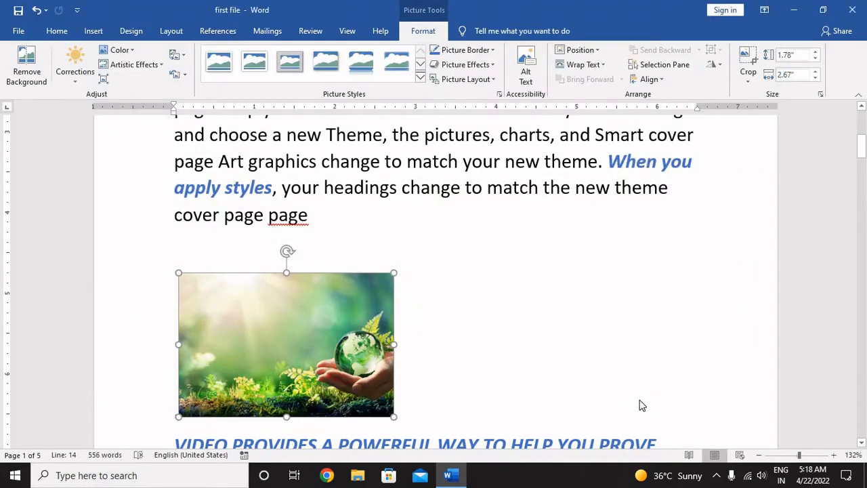
Delete the broken online picture and undo back to the green nature picture
{"action": "scroll", "coordinate": [308, 359], "scroll_direction": "down", "scroll_amount": 3}
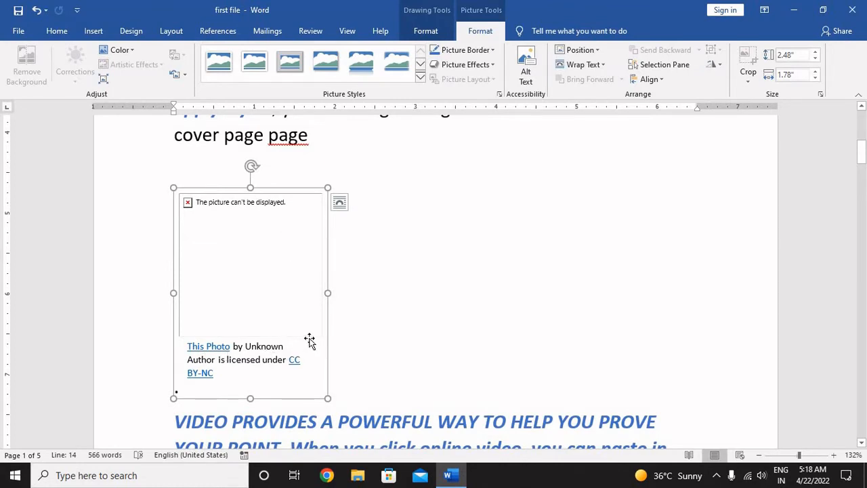
{"action": "key", "text": "Delete"}
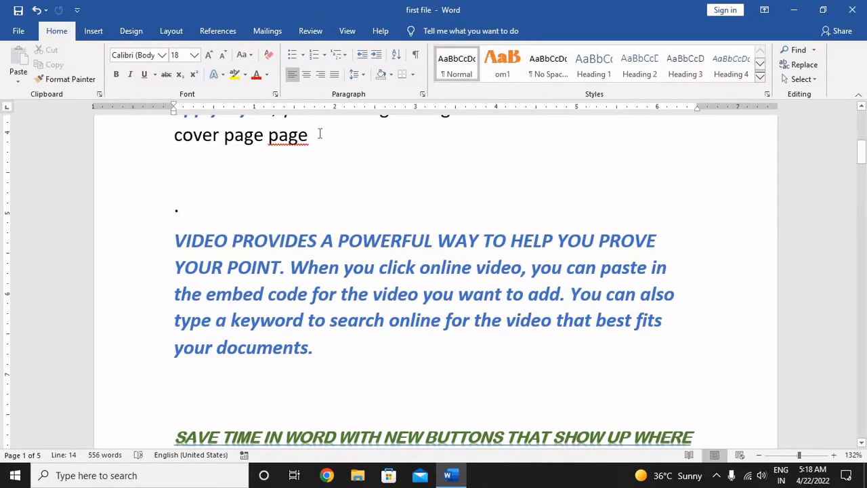
{"action": "key", "text": "ctrl+z"}
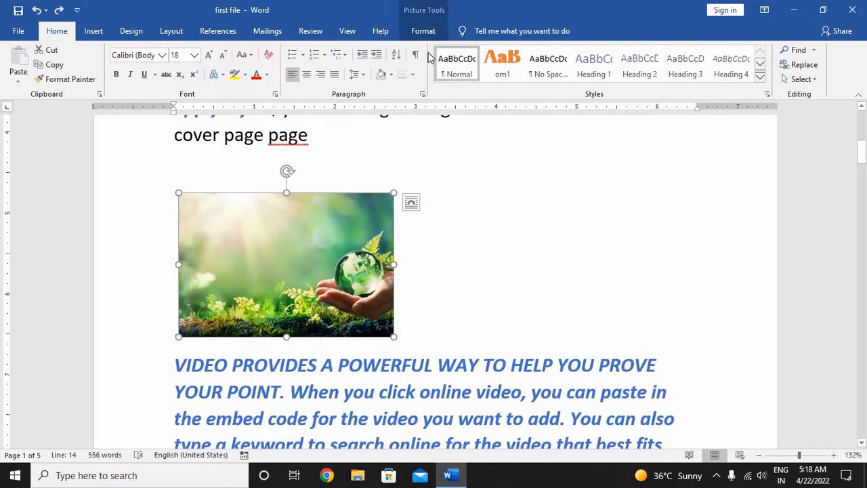
Replace the green nature picture with the wide open-book image found by searching online sources for "book"
{"action": "left_click", "coordinate": [422, 31]}
{"action": "left_click", "coordinate": [185, 75]}
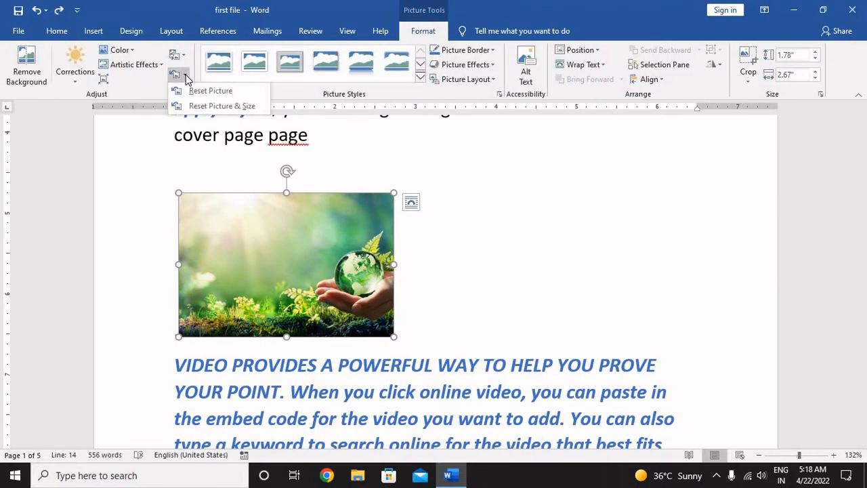
{"action": "left_click", "coordinate": [183, 55]}
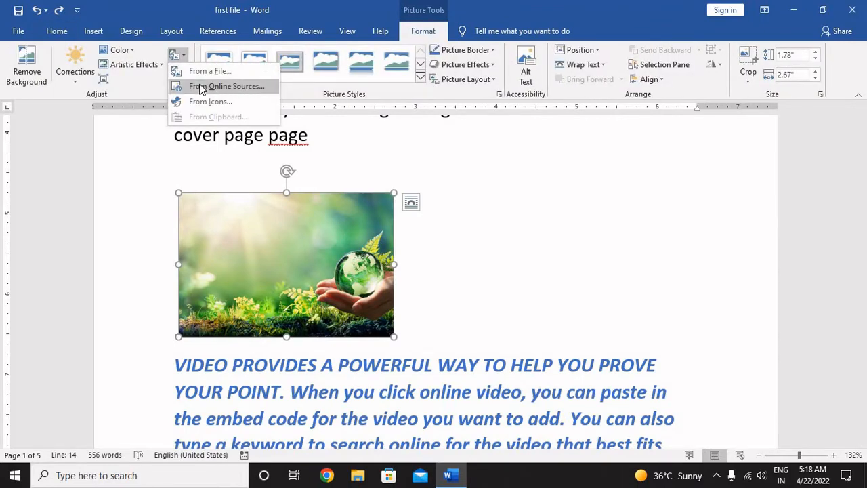
{"action": "left_click", "coordinate": [203, 86]}
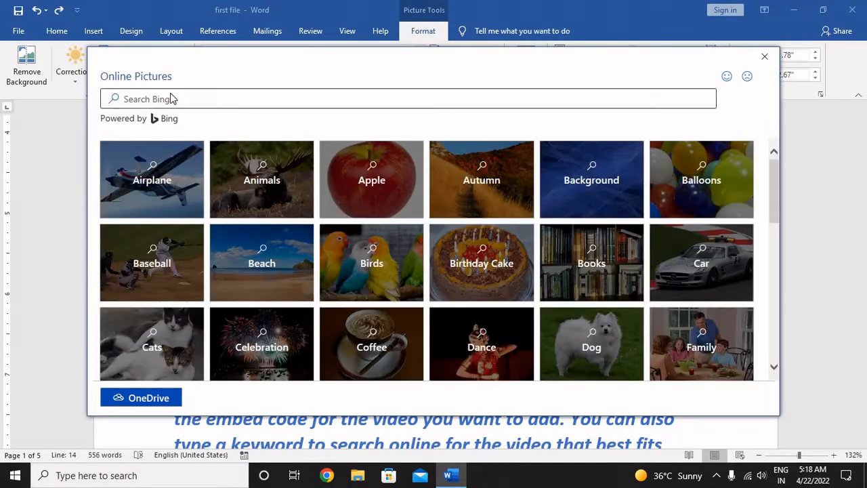
{"action": "left_click", "coordinate": [172, 94]}
{"action": "type", "text": "book"}
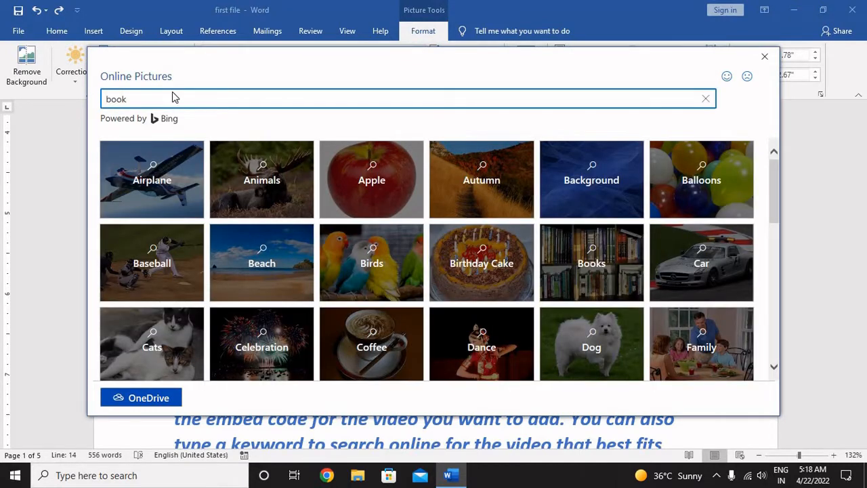
{"action": "key", "text": "Return"}
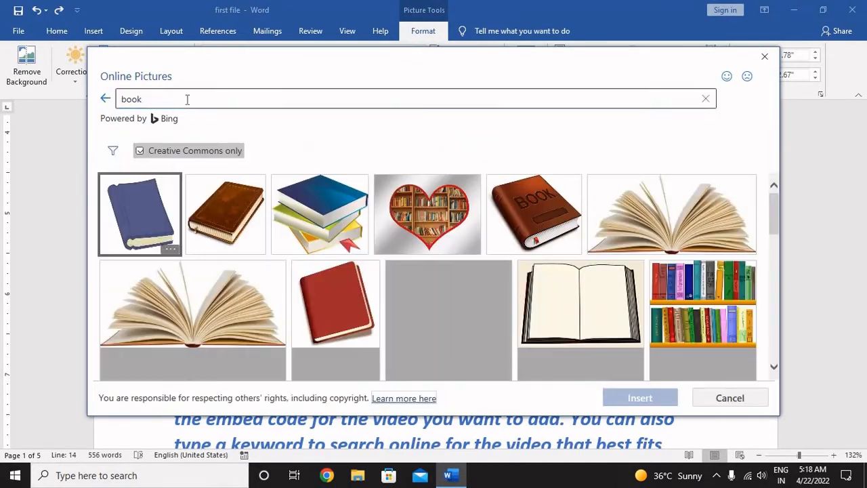
{"action": "left_click", "coordinate": [262, 316]}
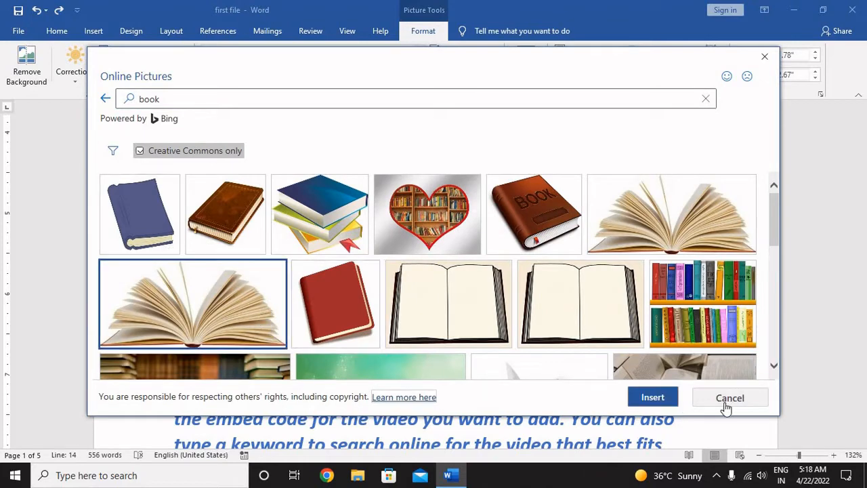
{"action": "left_click", "coordinate": [640, 397]}
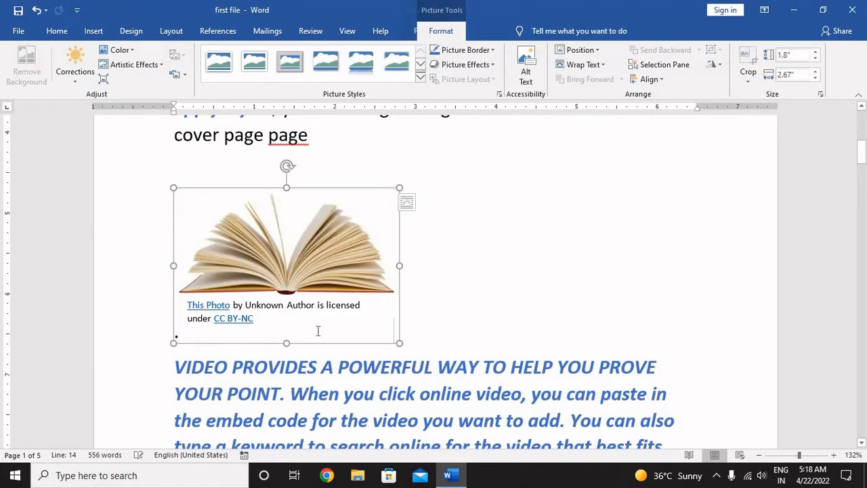
Compress only the open-book picture, deleting its cropped areas and using the default resolution
{"action": "left_click", "coordinate": [426, 300]}
{"action": "left_click", "coordinate": [345, 280]}
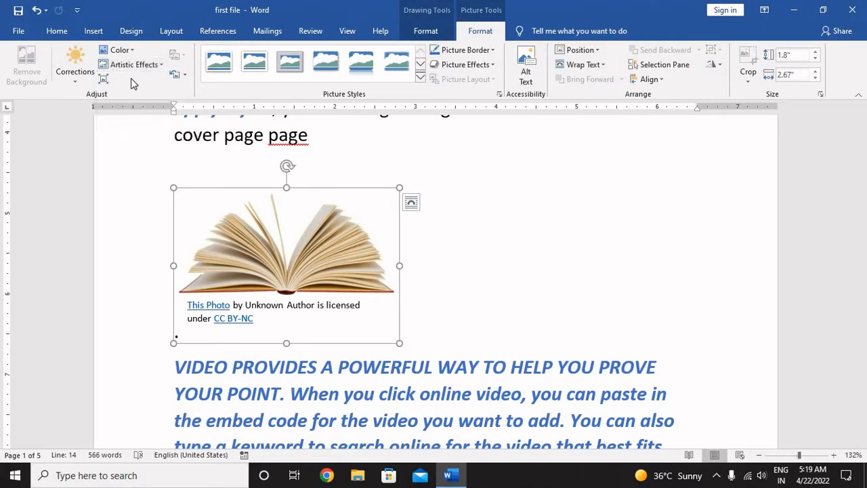
{"action": "left_click", "coordinate": [104, 79]}
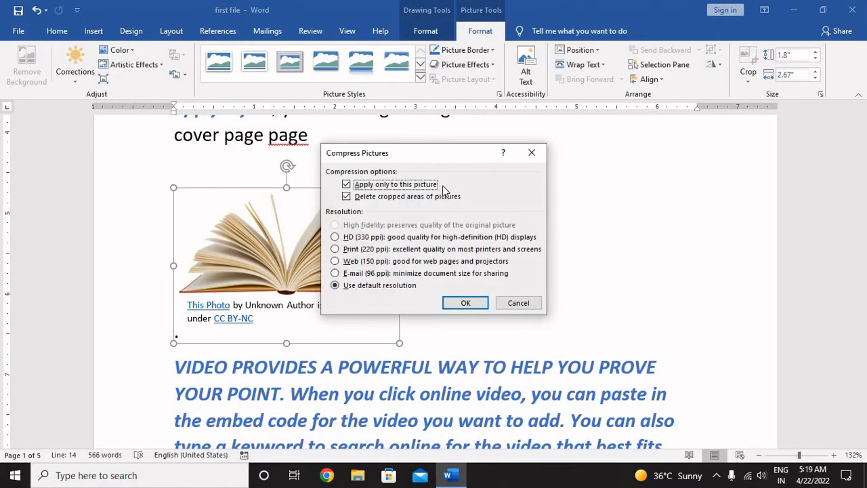
{"action": "left_click", "coordinate": [463, 303]}
Apply a reflected perspective picture style and a dark gold border to the open-book picture
{"action": "left_click", "coordinate": [229, 156]}
{"action": "left_click", "coordinate": [291, 236]}
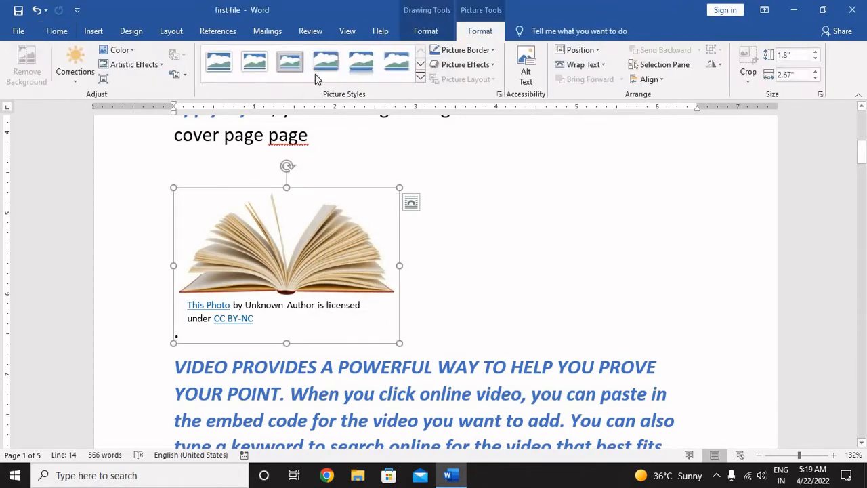
{"action": "left_click", "coordinate": [420, 80]}
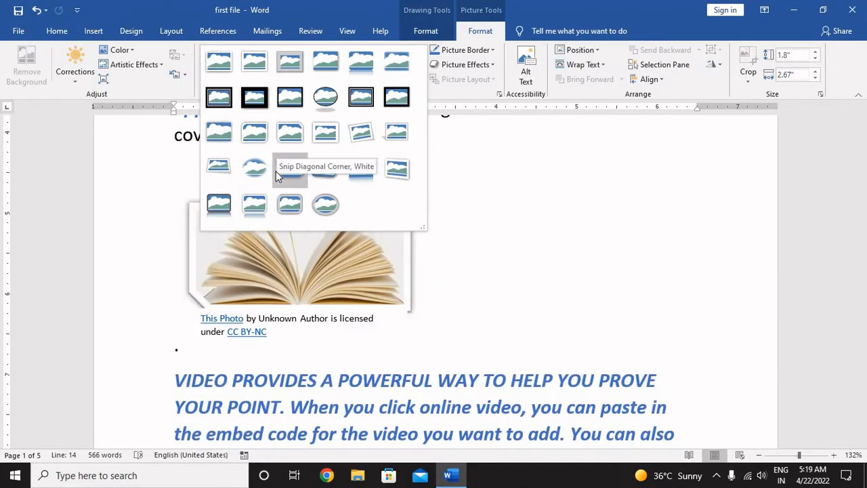
{"action": "left_click", "coordinate": [540, 245]}
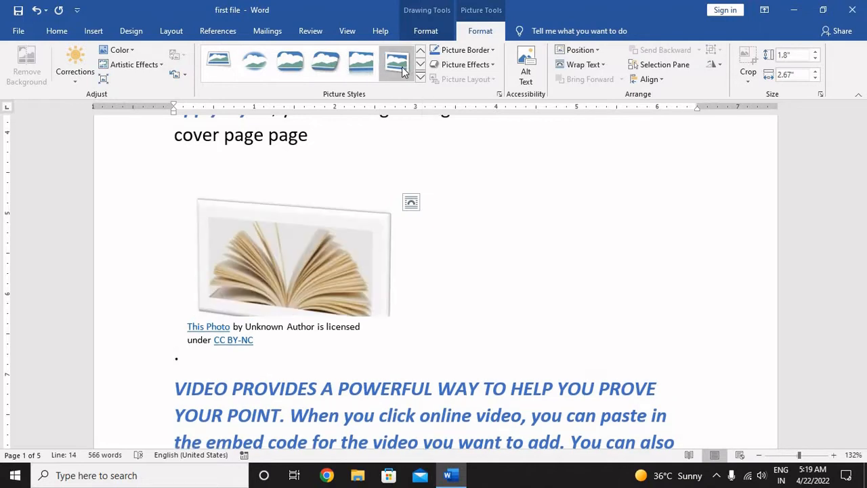
{"action": "left_click", "coordinate": [474, 51]}
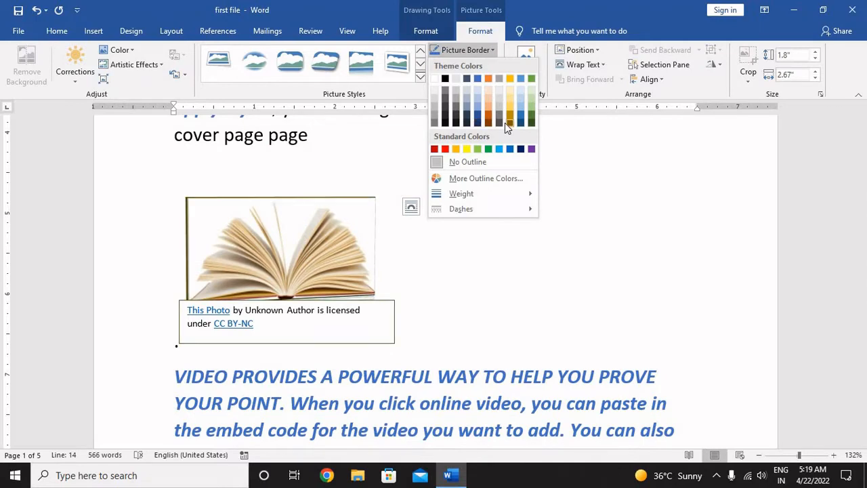
{"action": "left_click", "coordinate": [506, 124]}
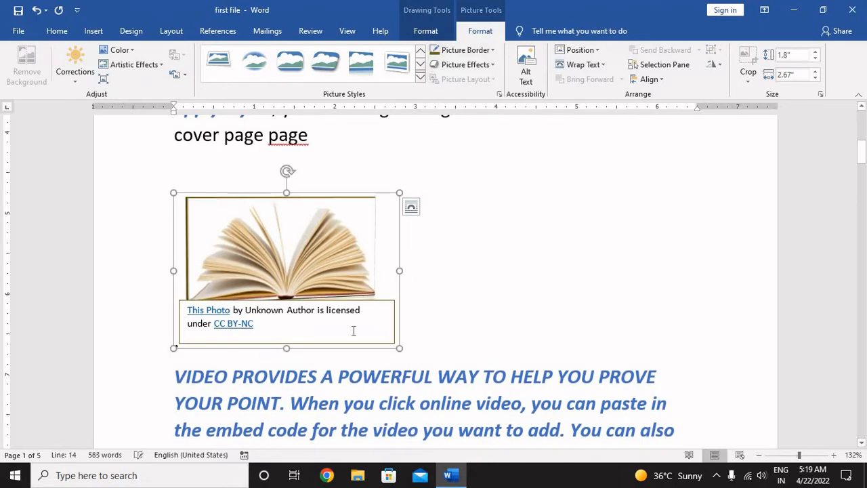
Delete the photo attribution text box beneath the open-book picture
{"action": "left_click", "coordinate": [359, 324]}
{"action": "left_click", "coordinate": [177, 307]}
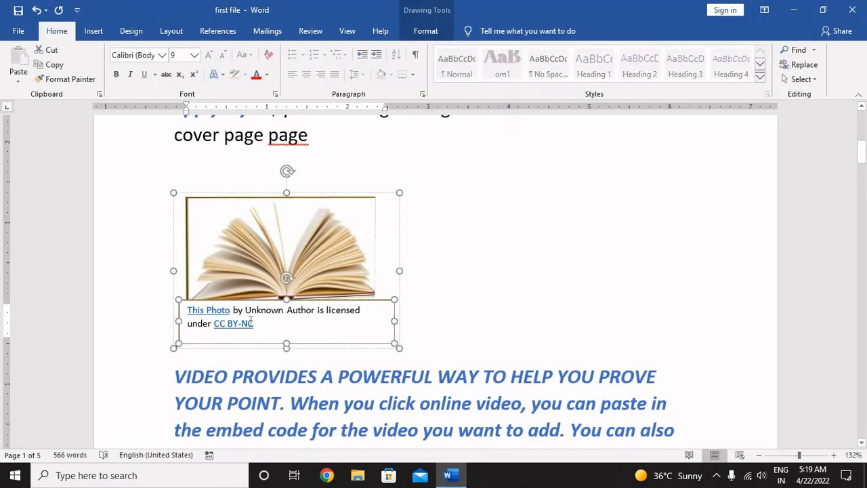
{"action": "key", "text": "Delete"}
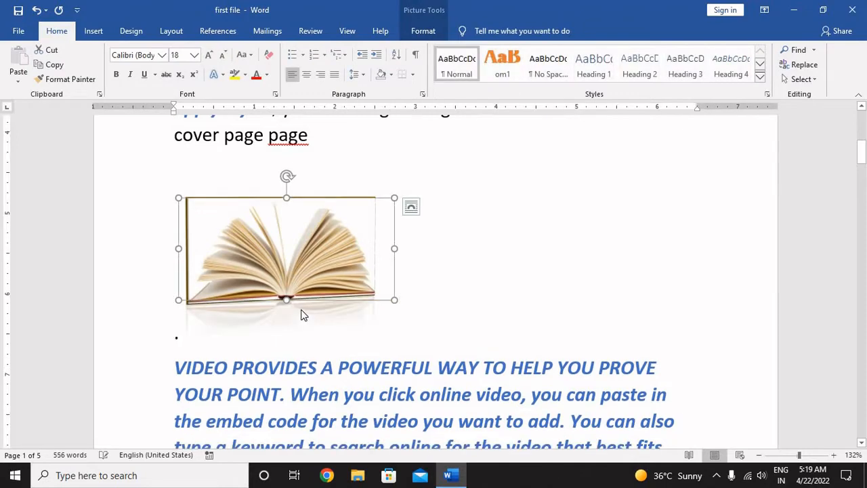
Set the open-book picture's border weight to 3 pt
{"action": "left_click", "coordinate": [423, 31]}
{"action": "left_click", "coordinate": [468, 51]}
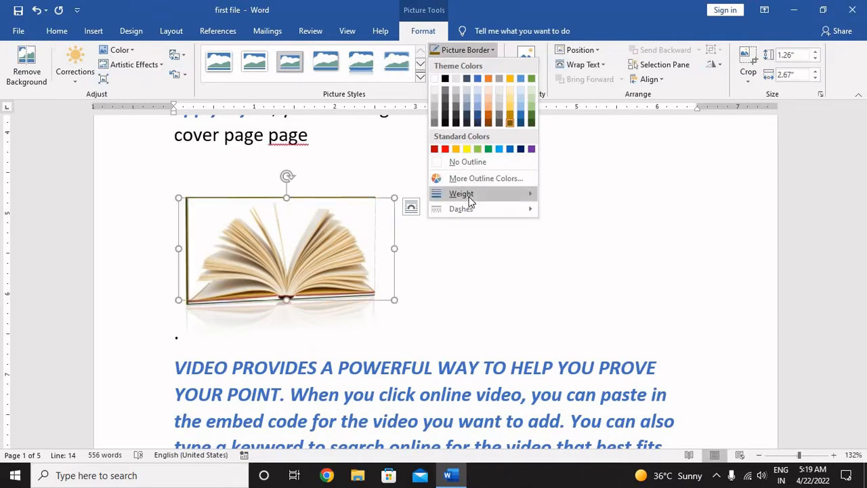
{"action": "mouse_move", "coordinate": [515, 194]}
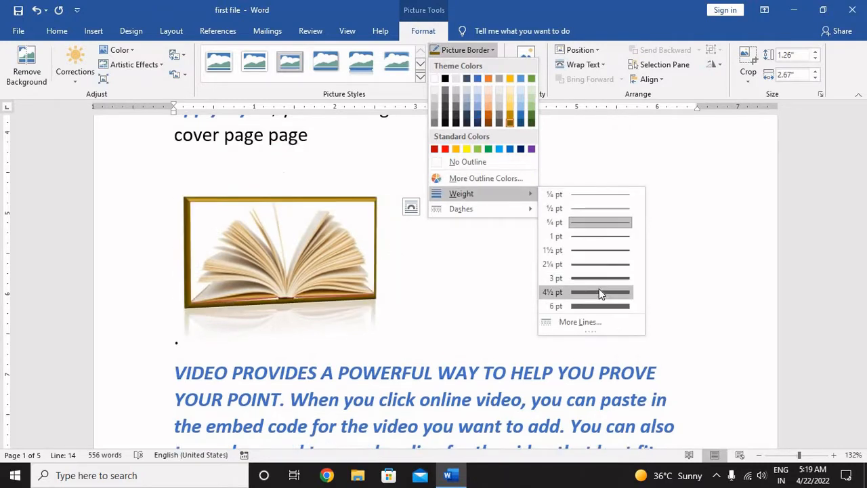
{"action": "left_click", "coordinate": [582, 277]}
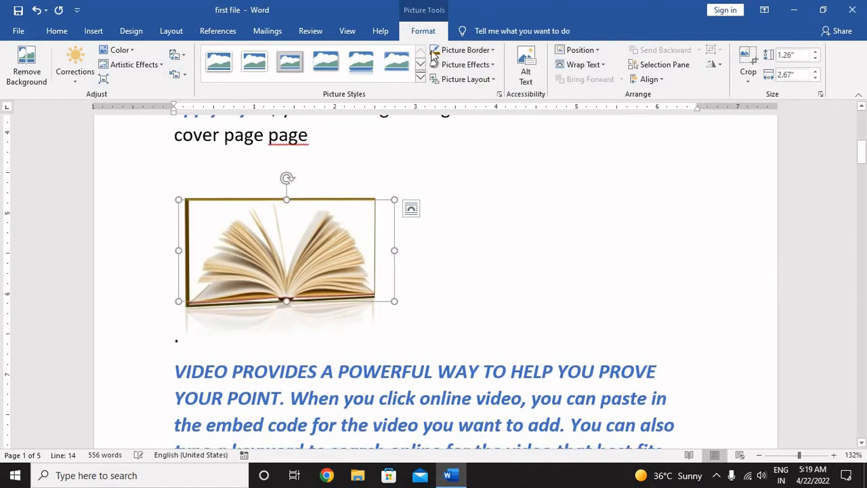
Recolor the open-book picture's border with a custom dark teal outline color
{"action": "left_click", "coordinate": [447, 54]}
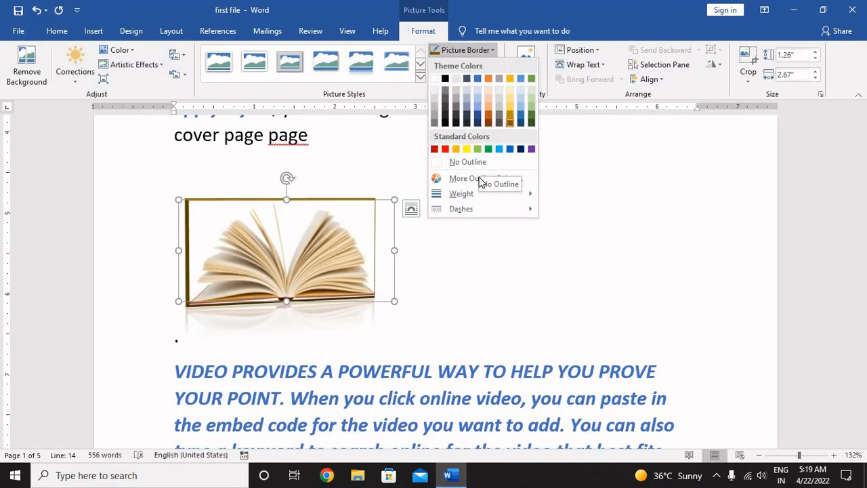
{"action": "left_click", "coordinate": [480, 180]}
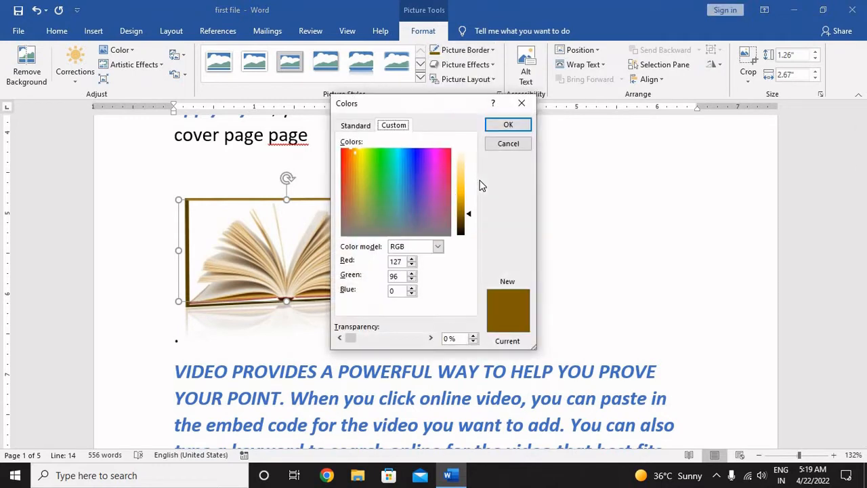
{"action": "left_click_drag", "start_coordinate": [471, 217], "coordinate": [470, 199]}
{"action": "left_click_drag", "start_coordinate": [428, 180], "coordinate": [400, 186]}
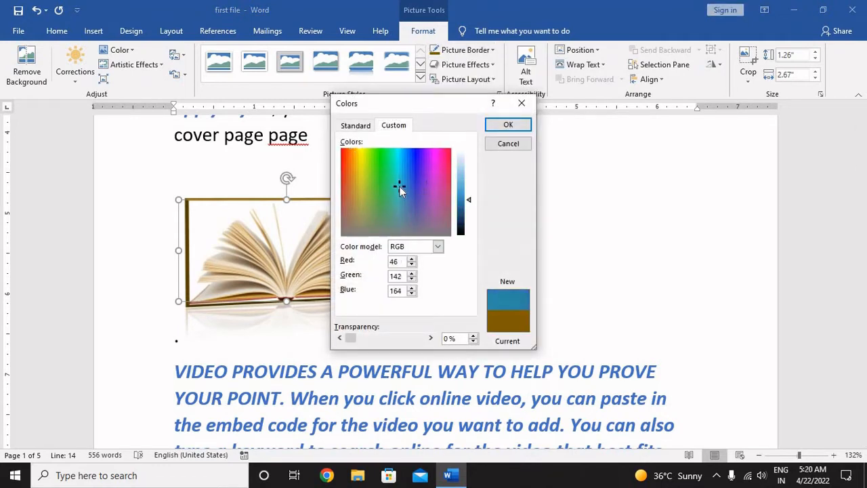
{"action": "left_click", "coordinate": [469, 207]}
{"action": "left_click", "coordinate": [470, 213]}
{"action": "left_click", "coordinate": [507, 125]}
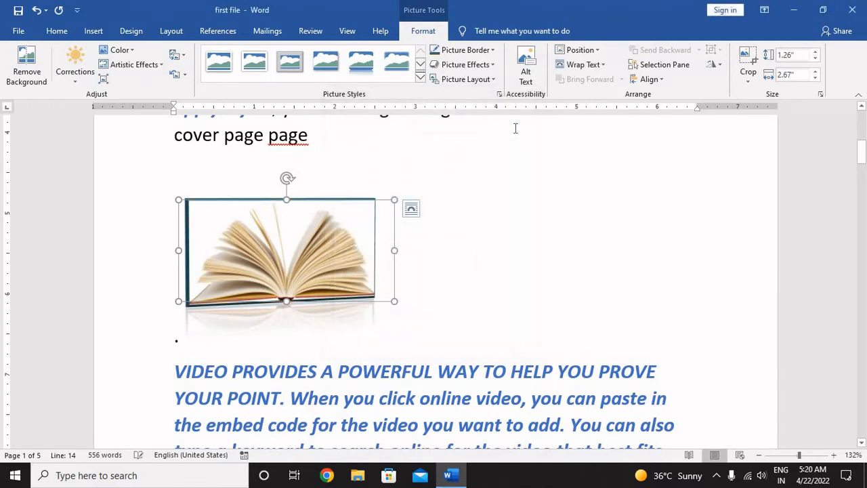
Try the Dash line style on the open-book picture's border and set the border weight to ¾ pt
{"action": "left_click", "coordinate": [486, 50]}
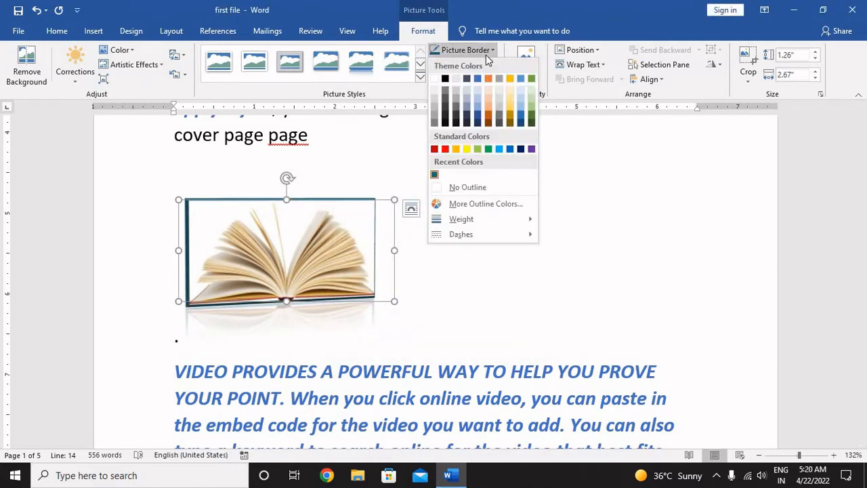
{"action": "mouse_move", "coordinate": [476, 232]}
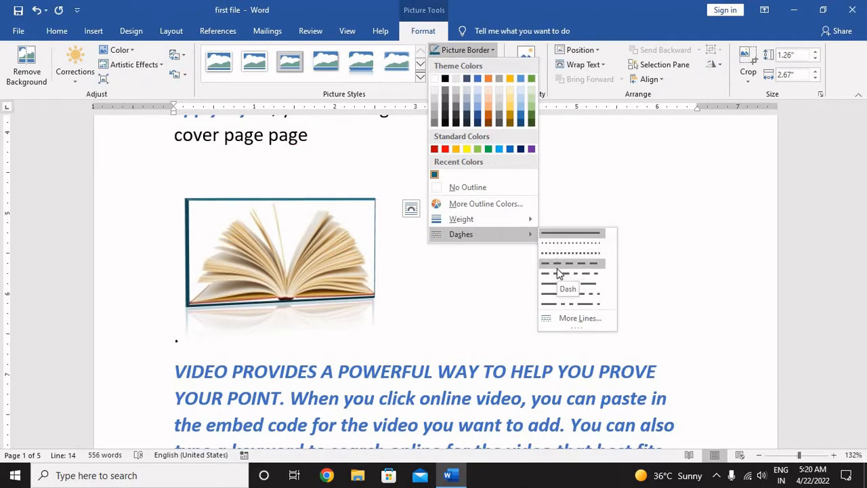
{"action": "left_click", "coordinate": [556, 268]}
{"action": "left_click", "coordinate": [468, 50]}
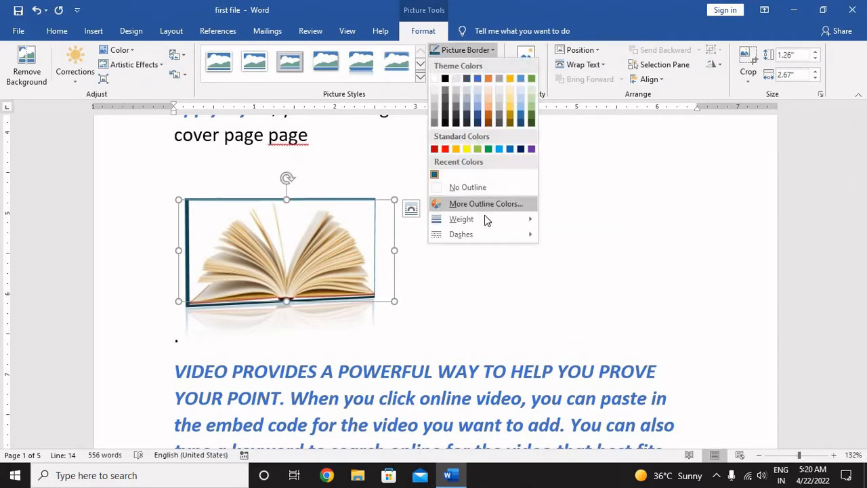
{"action": "mouse_move", "coordinate": [485, 216]}
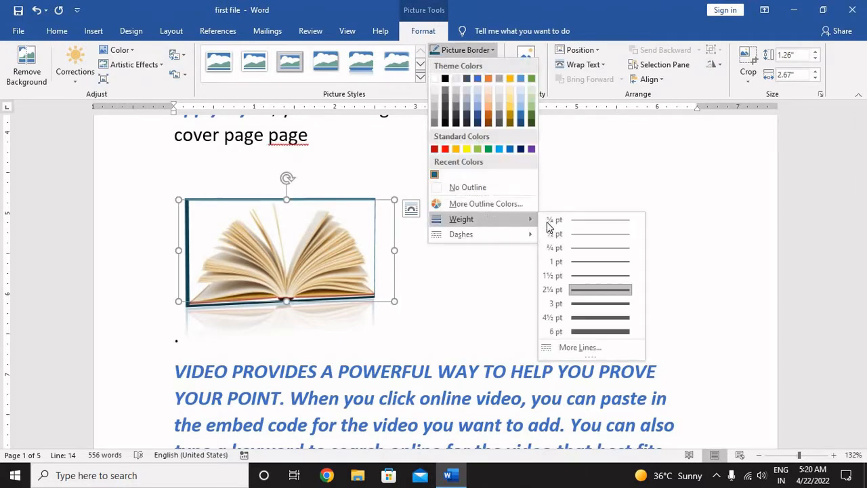
{"action": "left_click", "coordinate": [570, 252]}
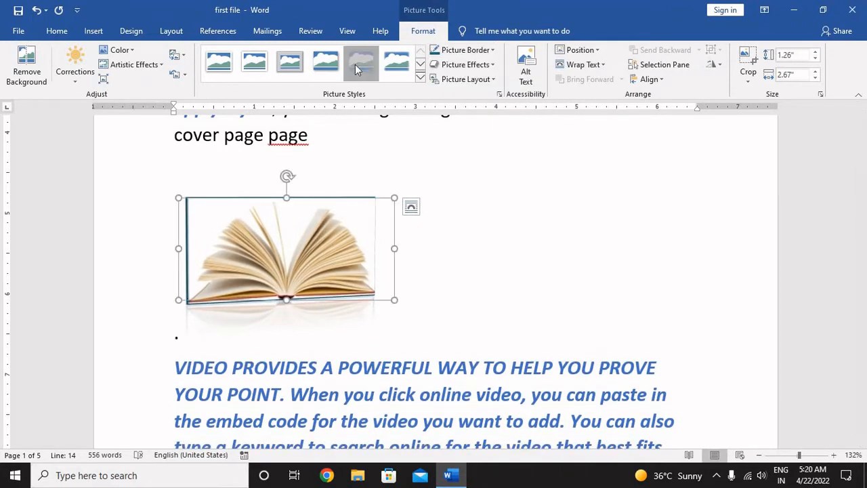
Give the rounded open-book picture a 1 pt border with the Dash line style
{"action": "left_click", "coordinate": [472, 53]}
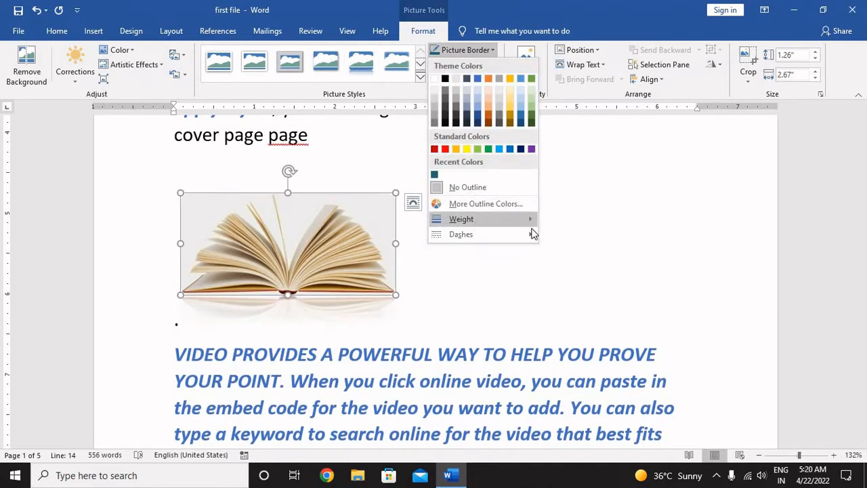
{"action": "mouse_move", "coordinate": [474, 220]}
{"action": "left_click", "coordinate": [594, 262]}
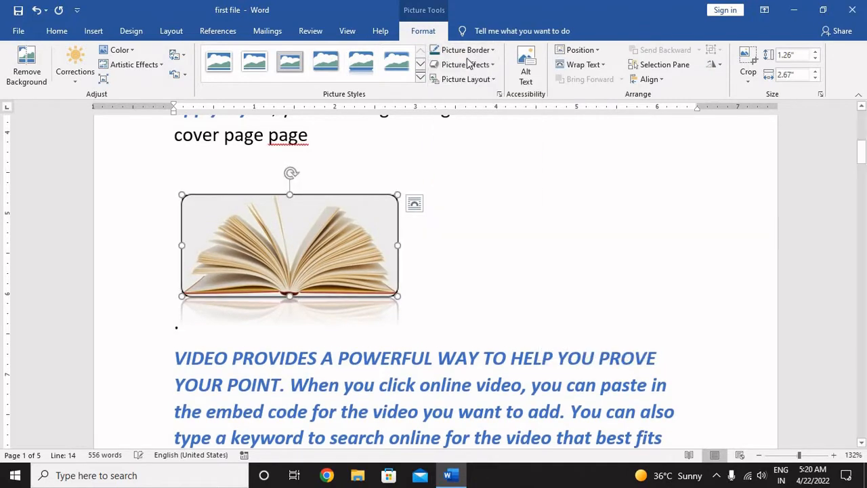
{"action": "left_click", "coordinate": [467, 56]}
{"action": "mouse_move", "coordinate": [488, 236]}
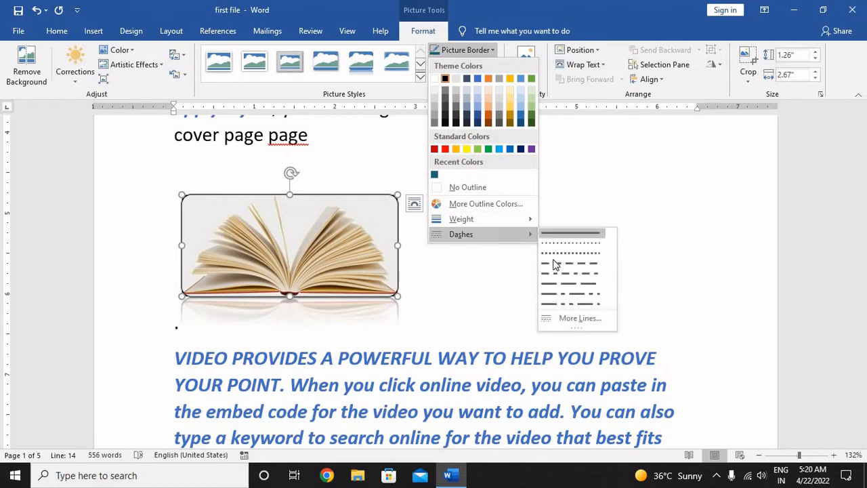
{"action": "left_click", "coordinate": [559, 260]}
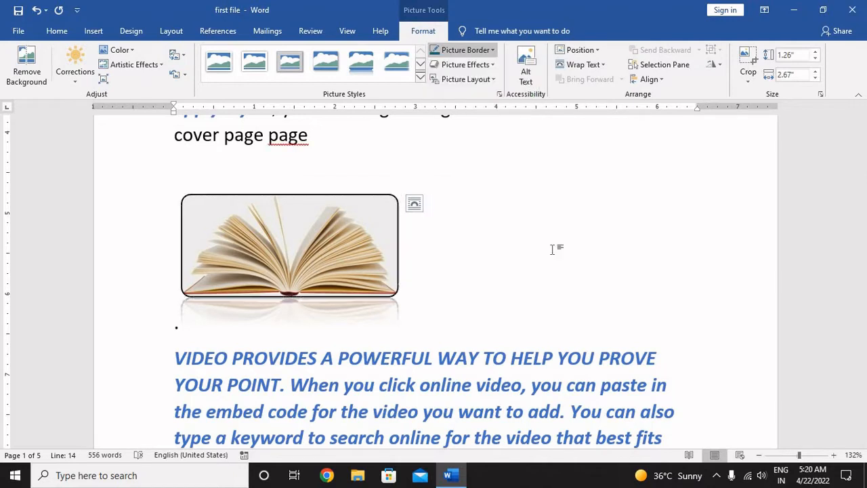
Preview the preset, shadow, reflection, glow, soft edge and bevel effects, and apply a perspective 3-D rotation to the open-book picture
{"action": "left_click", "coordinate": [462, 79]}
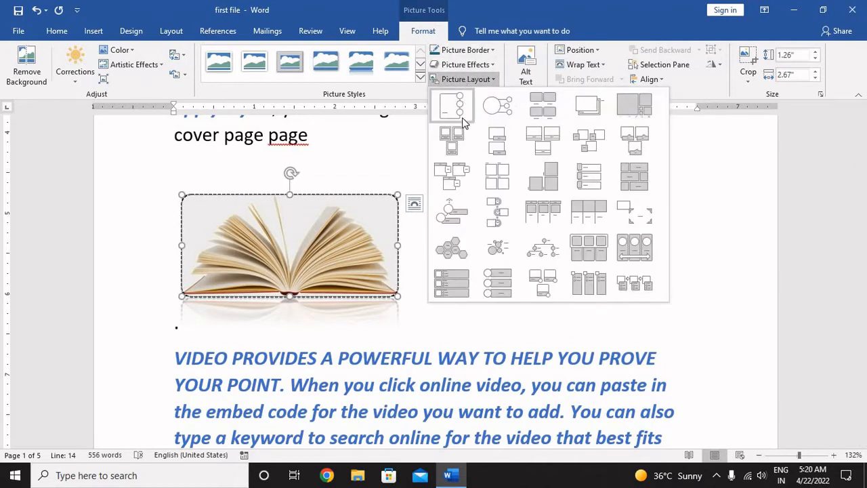
{"action": "left_click", "coordinate": [469, 64]}
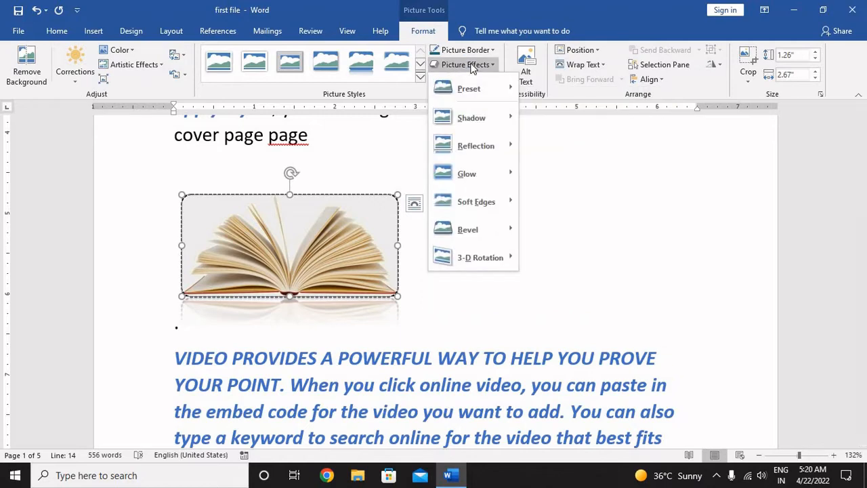
{"action": "mouse_move", "coordinate": [469, 92]}
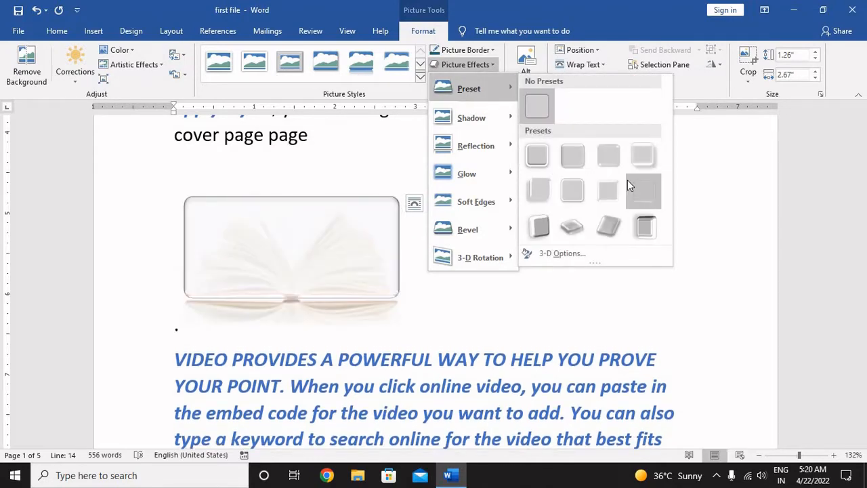
{"action": "mouse_move", "coordinate": [489, 119]}
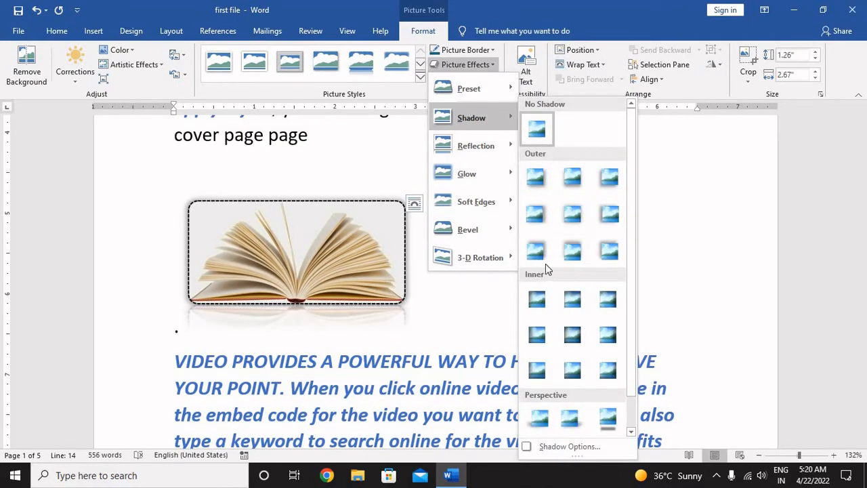
{"action": "mouse_move", "coordinate": [491, 146]}
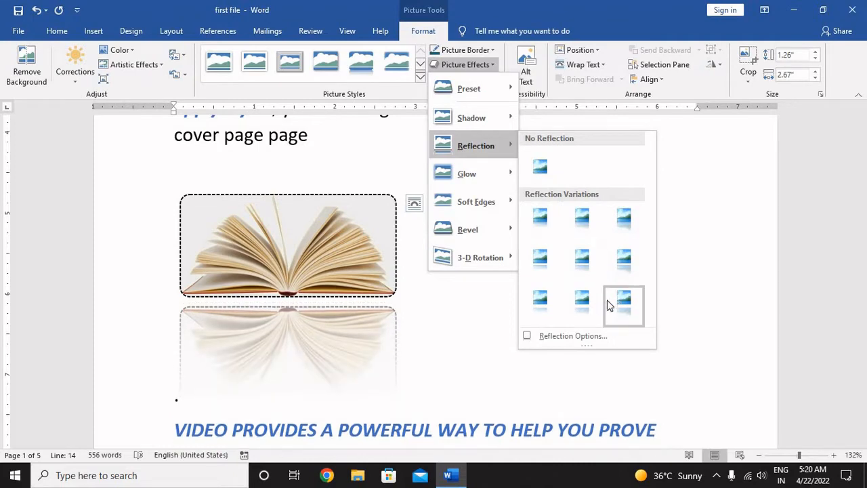
{"action": "mouse_move", "coordinate": [478, 174]}
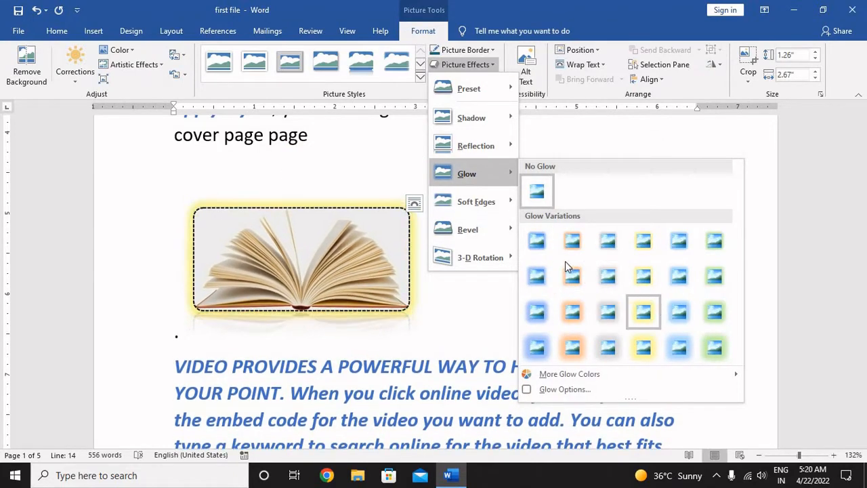
{"action": "mouse_move", "coordinate": [477, 201]}
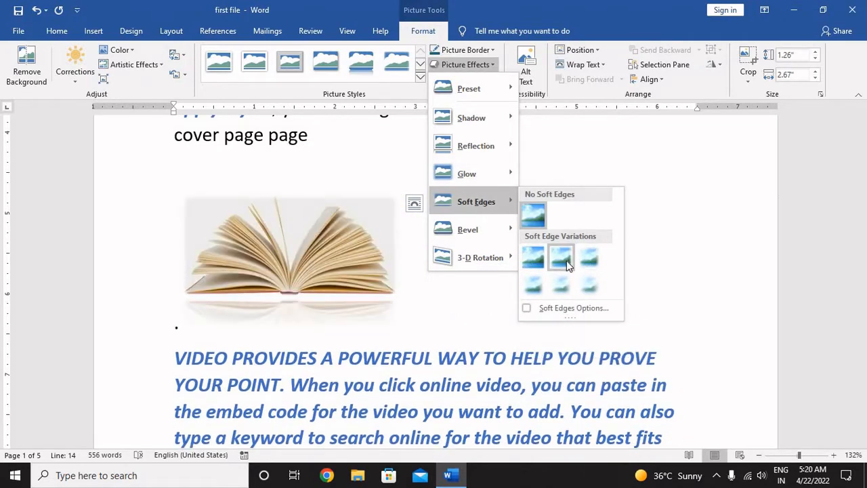
{"action": "mouse_move", "coordinate": [495, 228]}
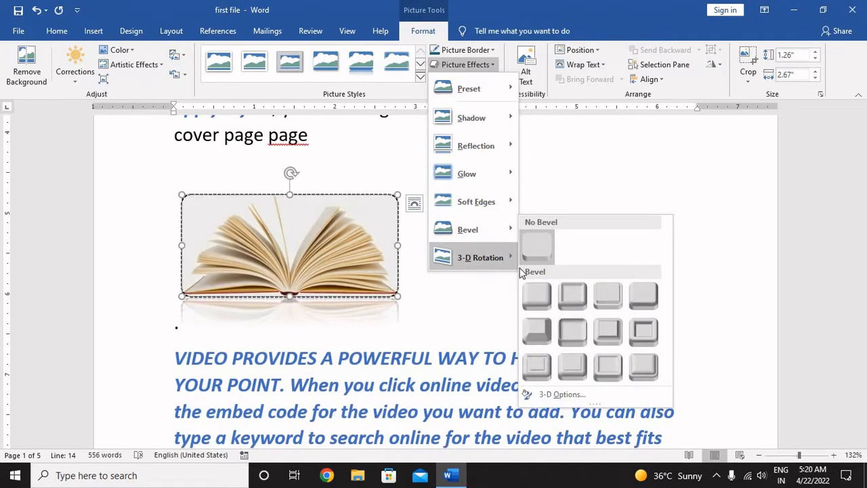
{"action": "mouse_move", "coordinate": [501, 264]}
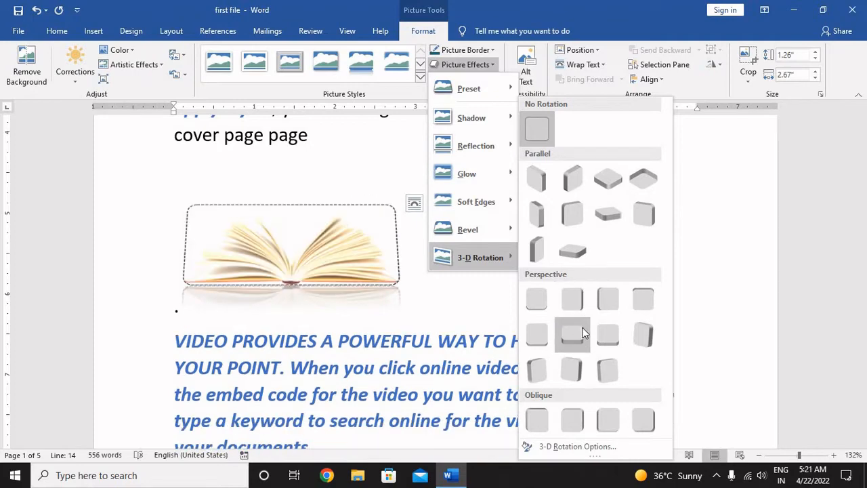
{"action": "left_click", "coordinate": [575, 303]}
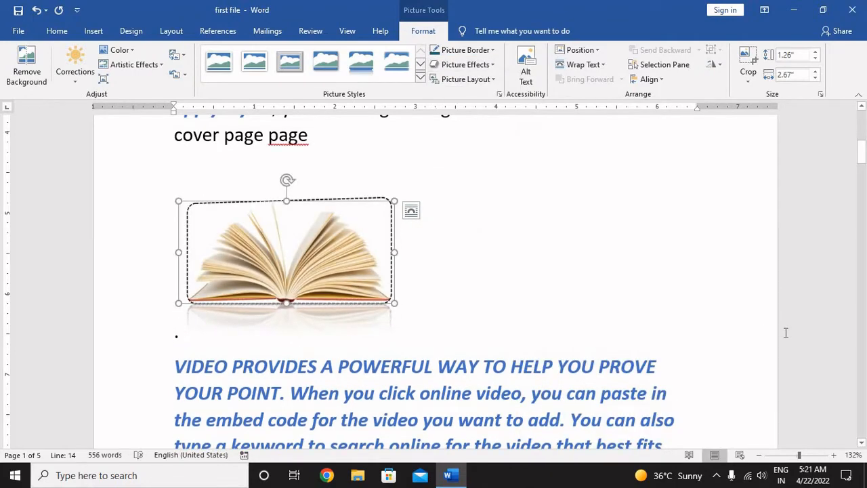
Convert the open-book picture to the picture layout with an offset frame and add the caption "science book" beneath it
{"action": "left_click", "coordinate": [465, 79]}
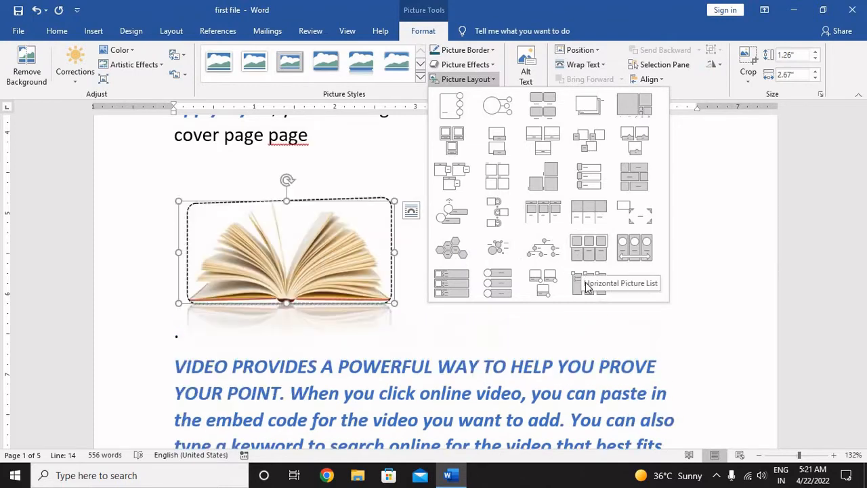
{"action": "left_click", "coordinate": [587, 105]}
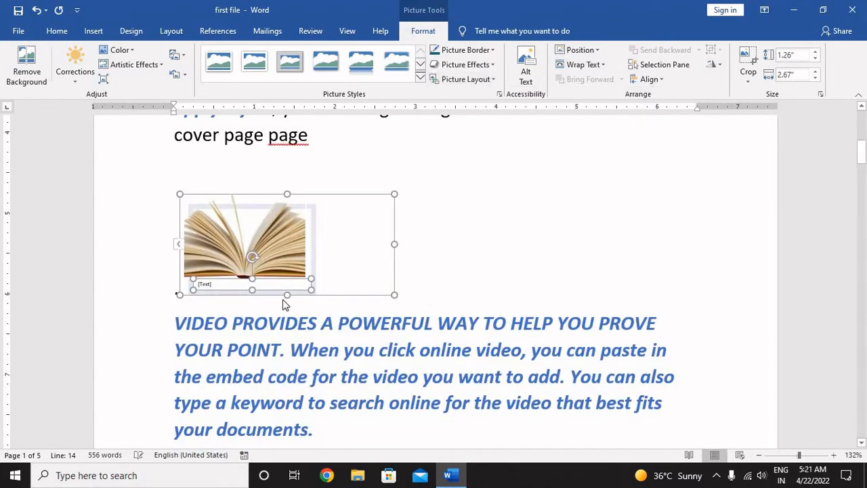
{"action": "left_click", "coordinate": [210, 283]}
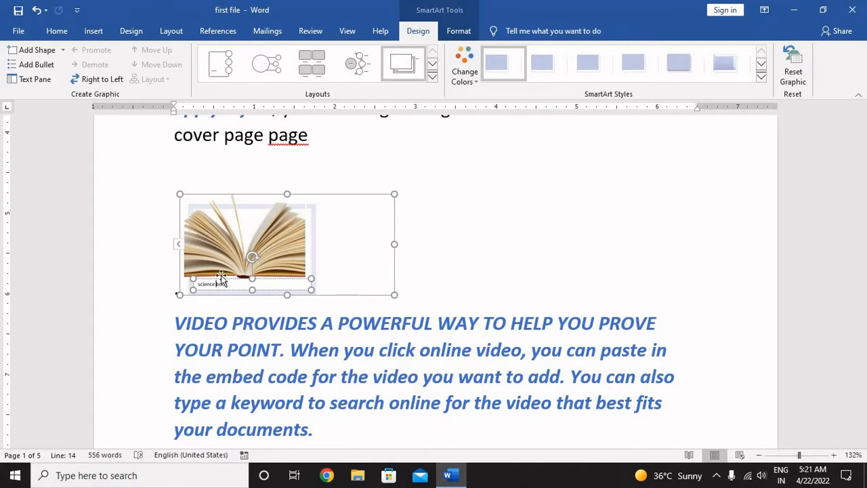
{"action": "mouse_move", "coordinate": [227, 280]}
{"action": "left_mouse_down"}
{"action": "mouse_move", "coordinate": [195, 284]}
{"action": "mouse_move", "coordinate": [227, 287]}
{"action": "left_mouse_up"}
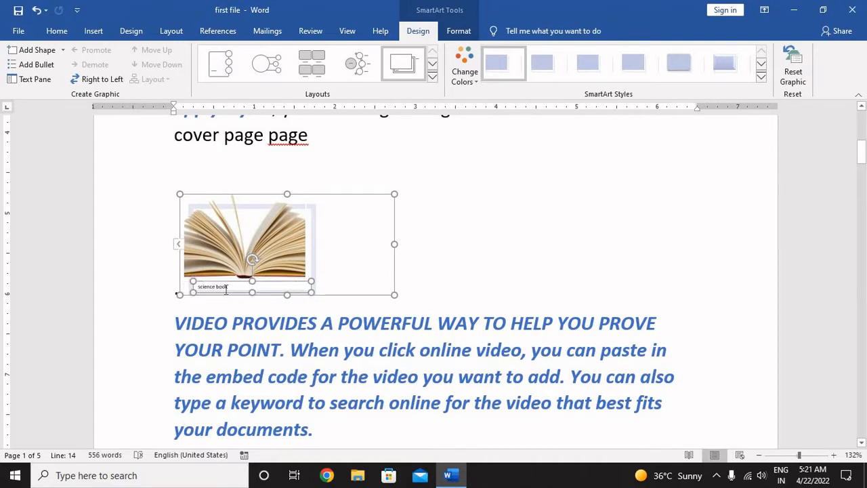
Enlarge the "science book" caption text to font size 14
{"action": "triple_click", "coordinate": [189, 284]}
{"action": "left_click", "coordinate": [57, 31]}
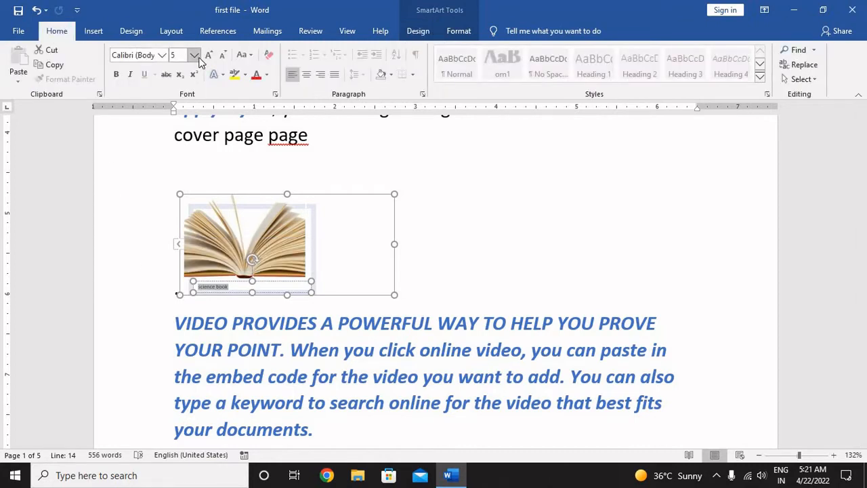
{"action": "left_click", "coordinate": [209, 58]}
{"action": "left_click", "coordinate": [210, 61]}
{"action": "left_click", "coordinate": [209, 61]}
{"action": "left_click", "coordinate": [209, 62]}
{"action": "left_click", "coordinate": [210, 58]}
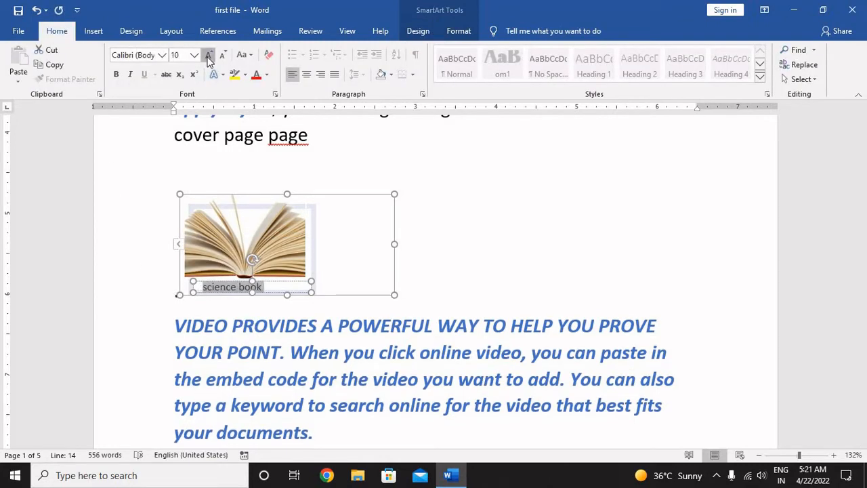
{"action": "left_click", "coordinate": [209, 59]}
{"action": "left_click", "coordinate": [209, 58]}
{"action": "left_click", "coordinate": [209, 58]}
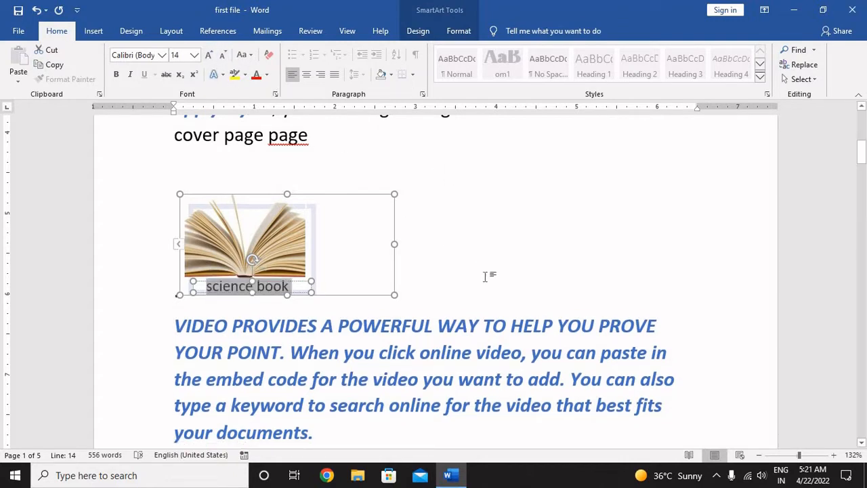
{"action": "left_click", "coordinate": [485, 276]}
Make the book graphic's frame taller and enlarge the caption's text box to fit the "science book" text
{"action": "left_click", "coordinate": [275, 288]}
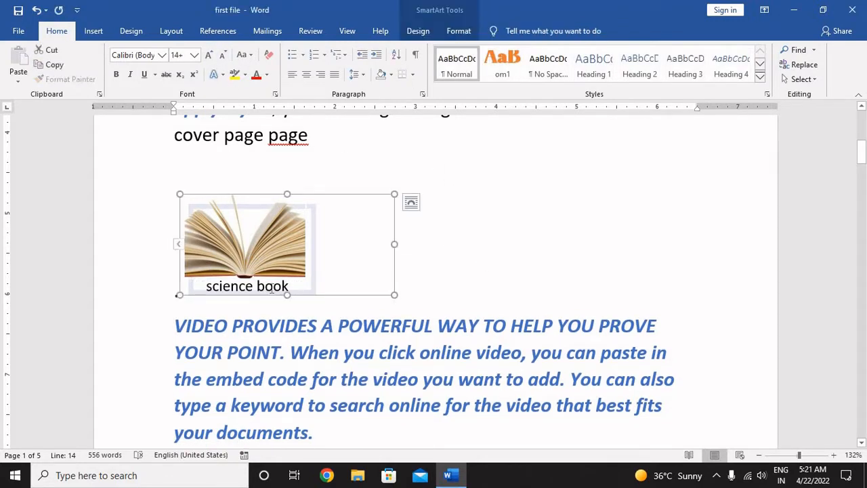
{"action": "left_click_drag", "start_coordinate": [288, 299], "coordinate": [287, 314]}
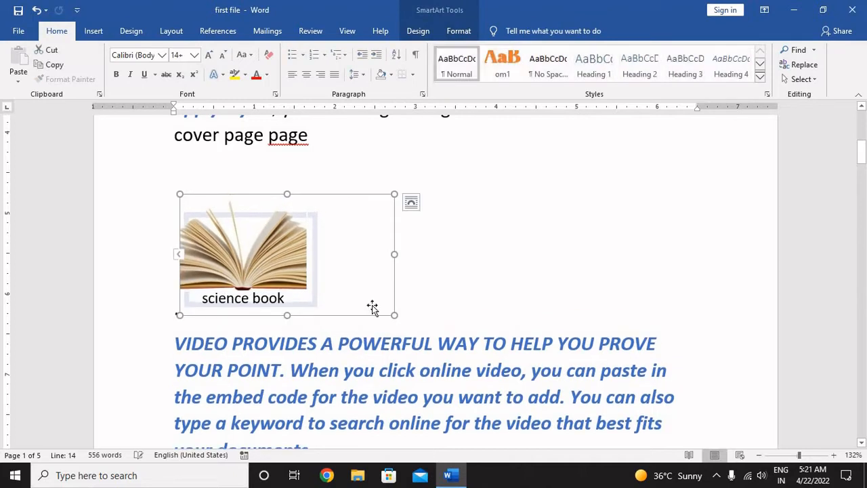
{"action": "left_click", "coordinate": [286, 303]}
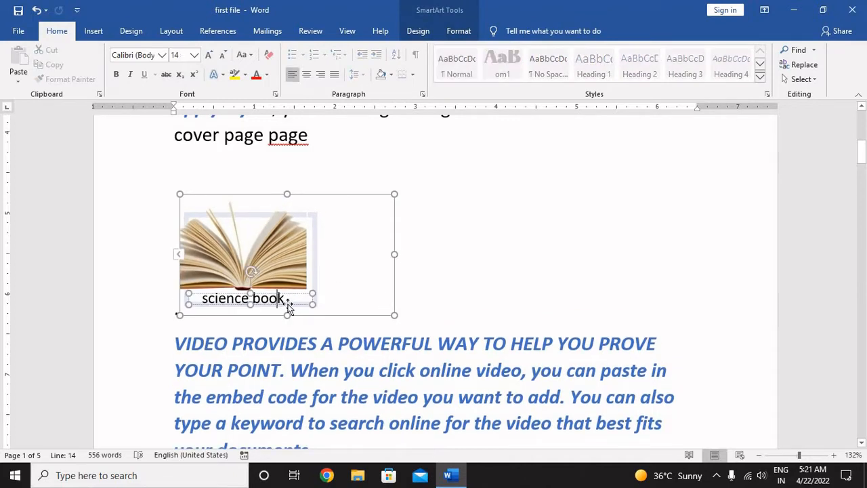
{"action": "left_click_drag", "start_coordinate": [250, 313], "coordinate": [252, 316]}
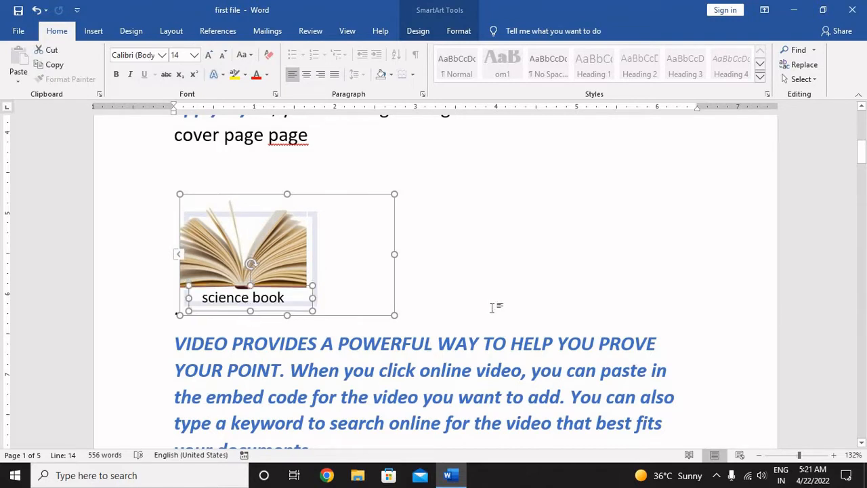
{"action": "left_click", "coordinate": [514, 330]}
Undo the frame and caption box resizing together with the last font size increases of the caption
{"action": "left_click", "coordinate": [381, 31]}
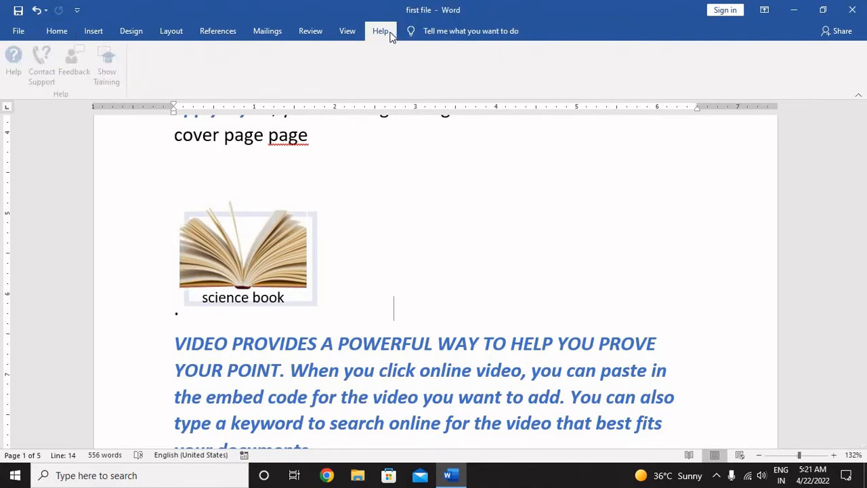
{"action": "left_click", "coordinate": [347, 32]}
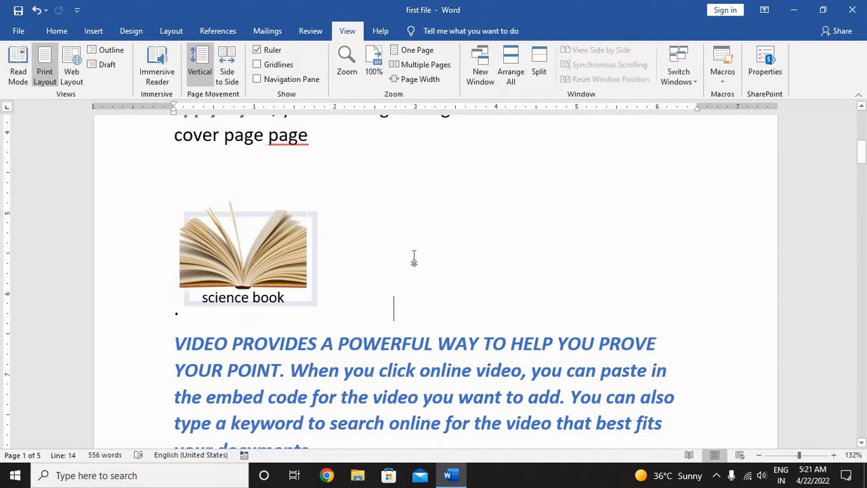
{"action": "key", "text": "ctrl+z"}
{"action": "key", "text": "ctrl+z"}
{"action": "key", "text": "ctrl+z"}
{"action": "key", "text": "ctrl+z"}
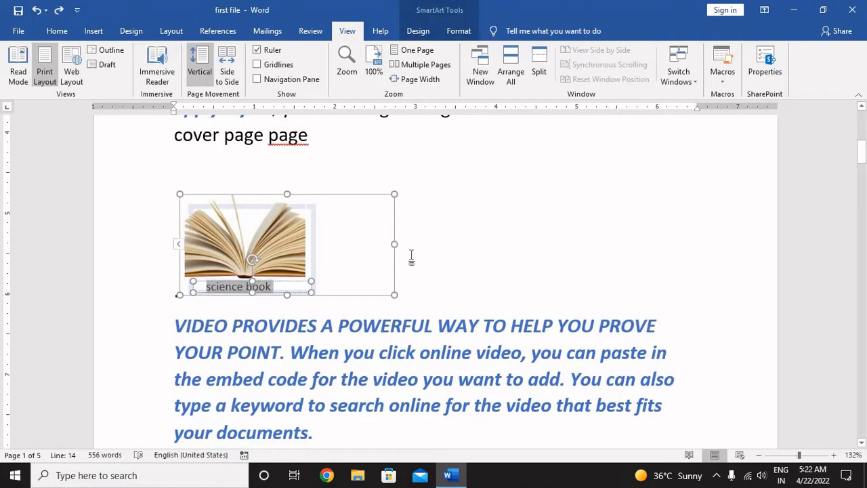
{"action": "key", "text": "ctrl+z"}
Try to delete the "science book" caption box, undo the change, and select the whole book graphic
{"action": "left_click", "coordinate": [300, 283]}
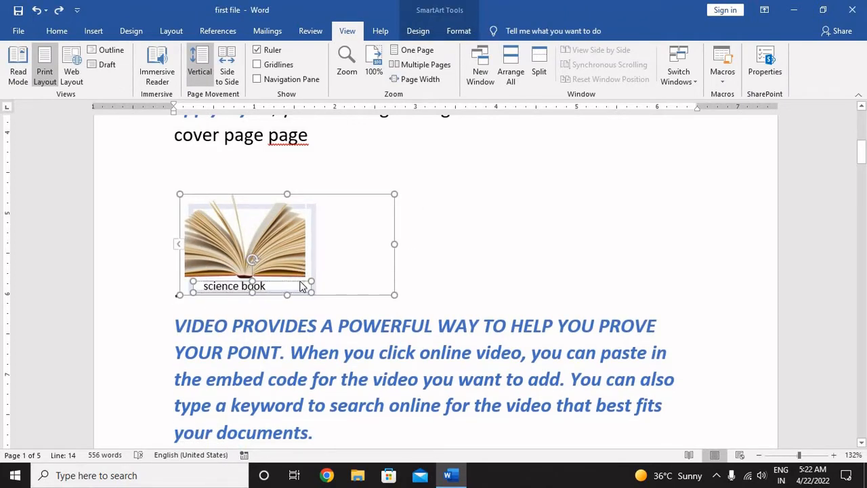
{"action": "key", "text": "Delete"}
{"action": "key", "text": "ctrl+z"}
{"action": "left_click", "coordinate": [307, 296]}
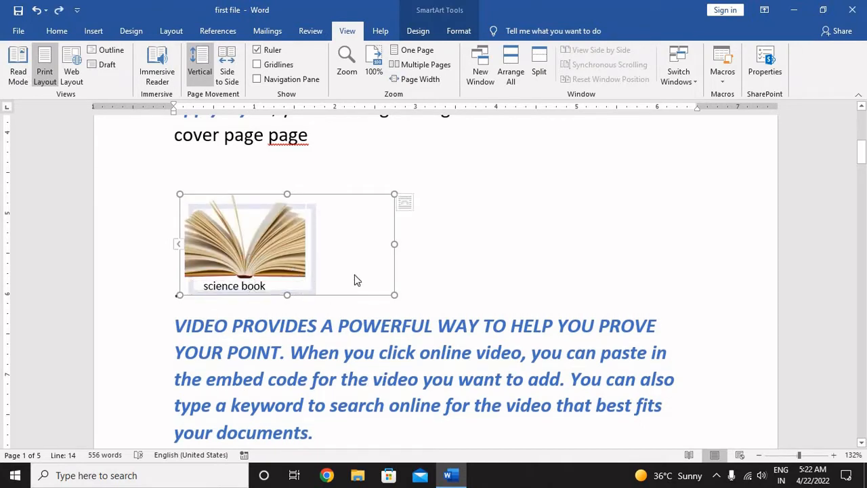
Try to delete the "science book" caption box from the book graphic
{"action": "left_click", "coordinate": [256, 280]}
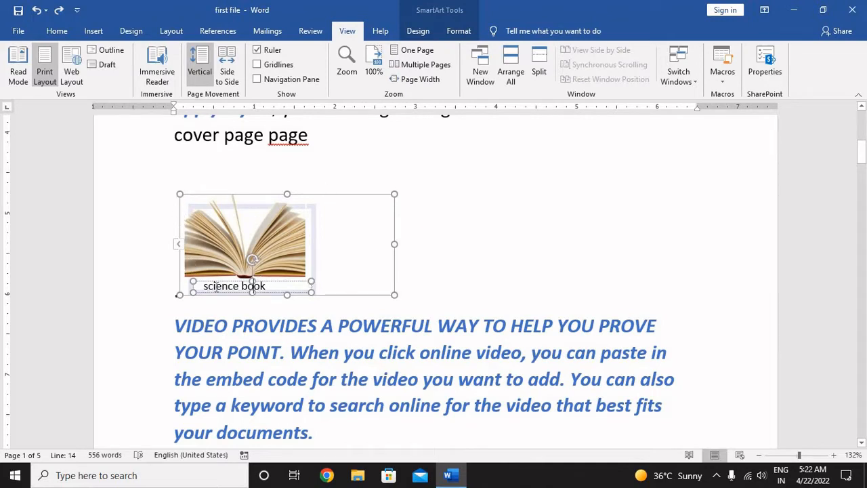
{"action": "left_click_drag", "start_coordinate": [309, 288], "coordinate": [362, 288]}
{"action": "key", "text": "Delete"}
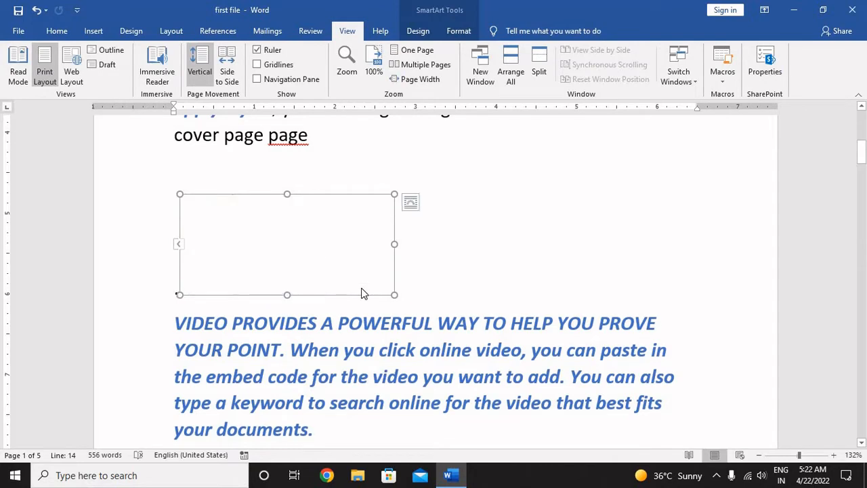
Undo the deletion and the captioned picture layout back to the dashed-border book picture, and select that picture
{"action": "key", "text": "ctrl+z"}
{"action": "key", "text": "ctrl+z"}
{"action": "key", "text": "ctrl+z"}
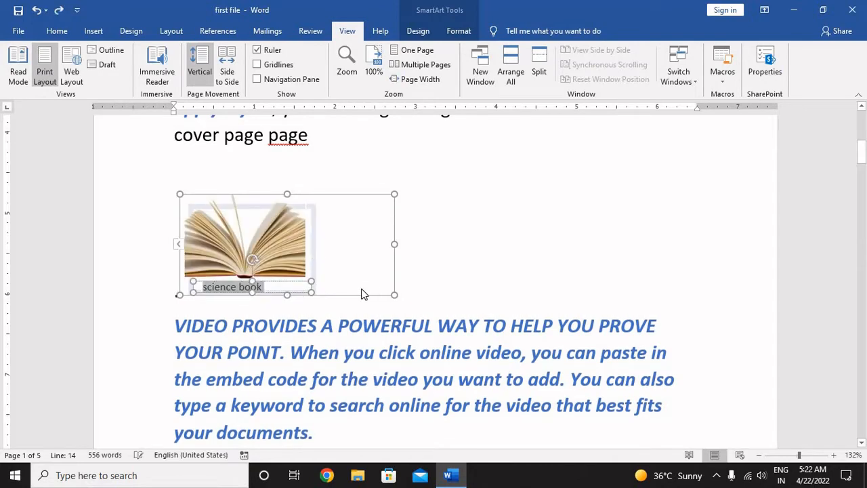
{"action": "key", "text": "ctrl+z"}
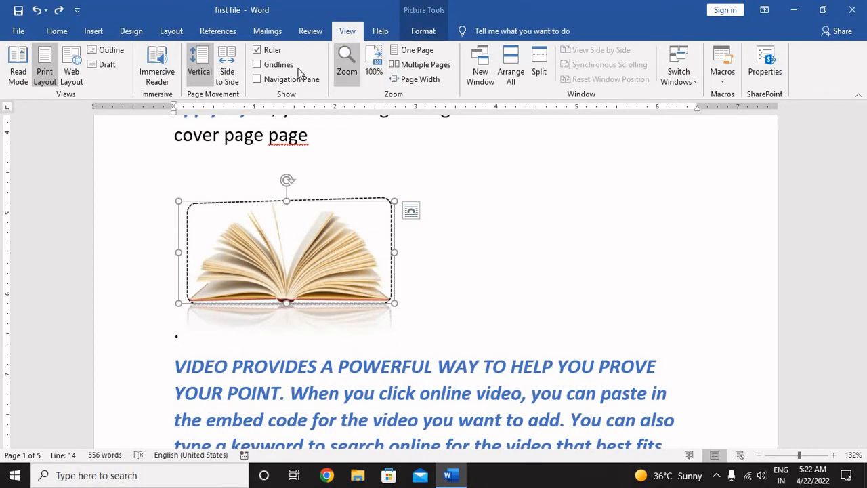
{"action": "left_click", "coordinate": [485, 230]}
{"action": "left_click", "coordinate": [306, 237]}
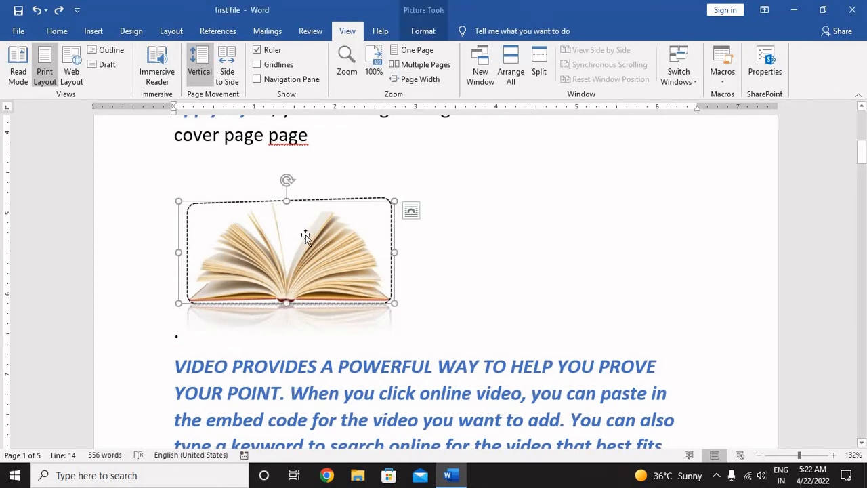
Add the alt text "science book" to the book picture
{"action": "left_click", "coordinate": [423, 30]}
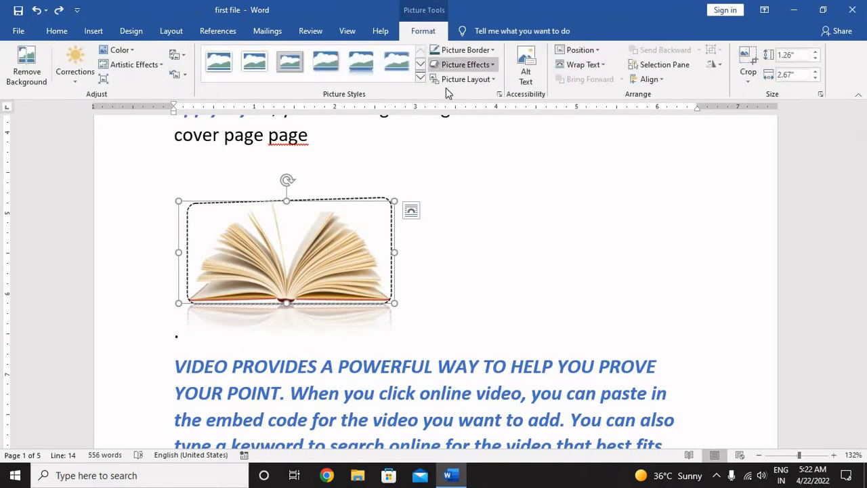
{"action": "left_click", "coordinate": [531, 86]}
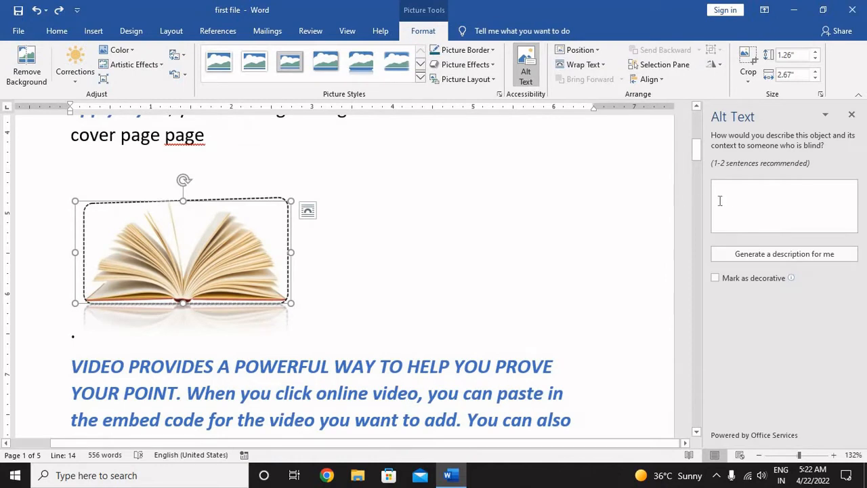
{"action": "left_click", "coordinate": [734, 195]}
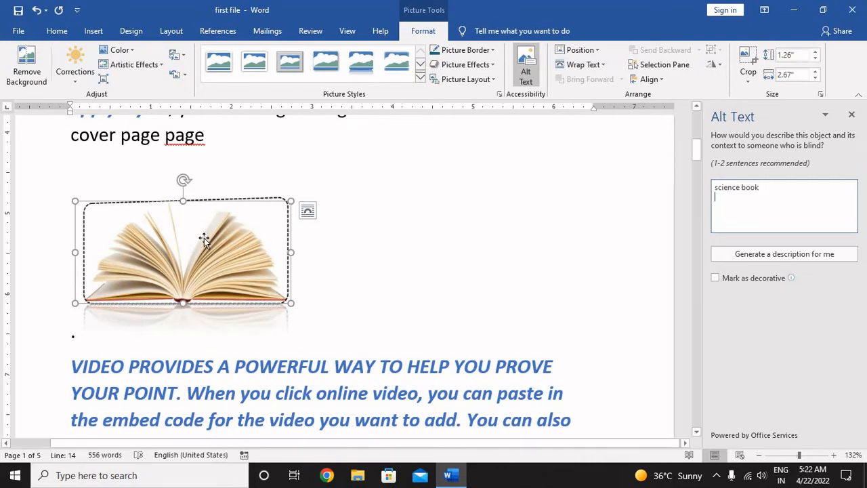
Deselect and reselect the book picture to check its stored alt text, and close the Alt Text pane
{"action": "left_click", "coordinate": [397, 262]}
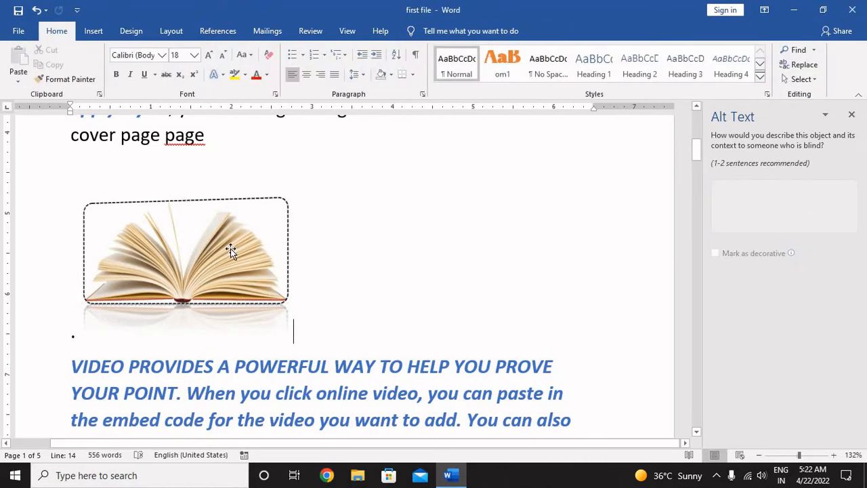
{"action": "left_click", "coordinate": [216, 255]}
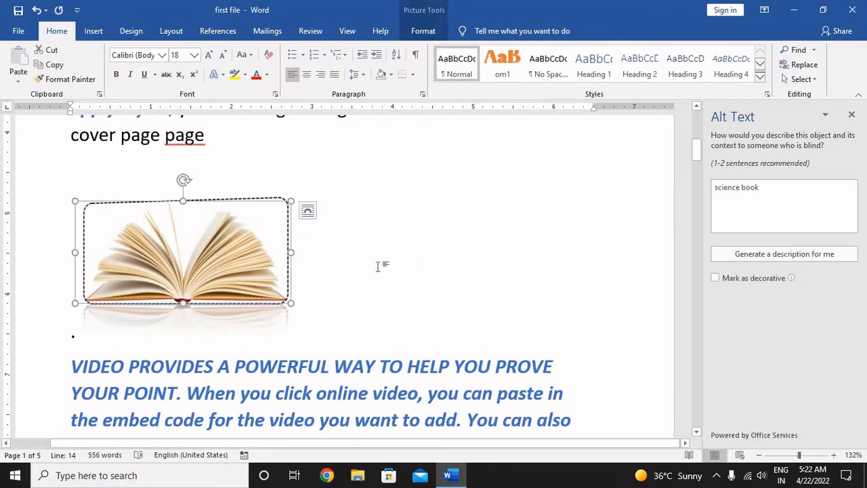
{"action": "left_click", "coordinate": [379, 265]}
{"action": "left_click", "coordinate": [223, 246]}
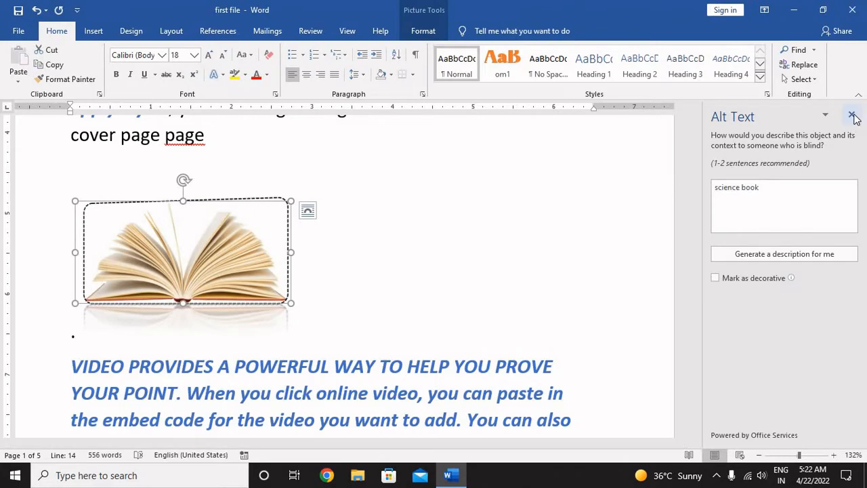
{"action": "left_click", "coordinate": [851, 114]}
Stretch the book picture downward to a height of about 1.41 inches
{"action": "left_click", "coordinate": [406, 222]}
{"action": "left_click", "coordinate": [335, 232]}
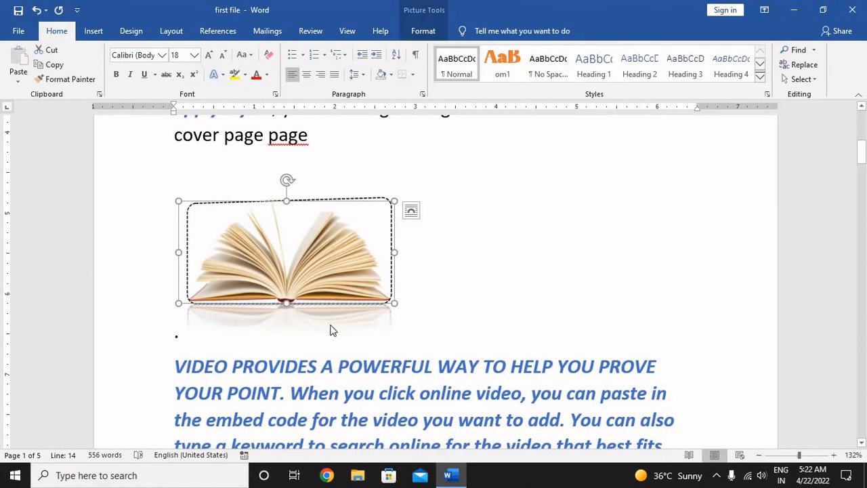
{"action": "left_click_drag", "start_coordinate": [333, 244], "coordinate": [284, 322]}
{"action": "left_click", "coordinate": [477, 300]}
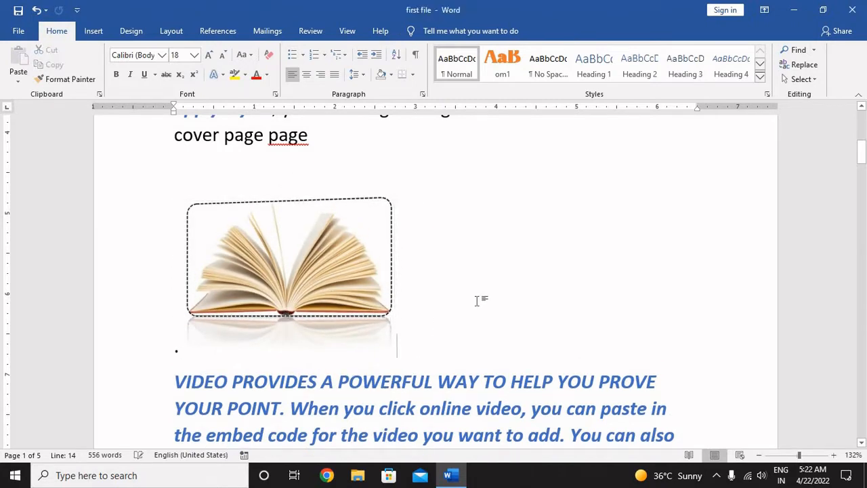
Review the resized book picture's alt text and close the Alt Text pane
{"action": "left_click", "coordinate": [296, 293]}
{"action": "left_click", "coordinate": [423, 32]}
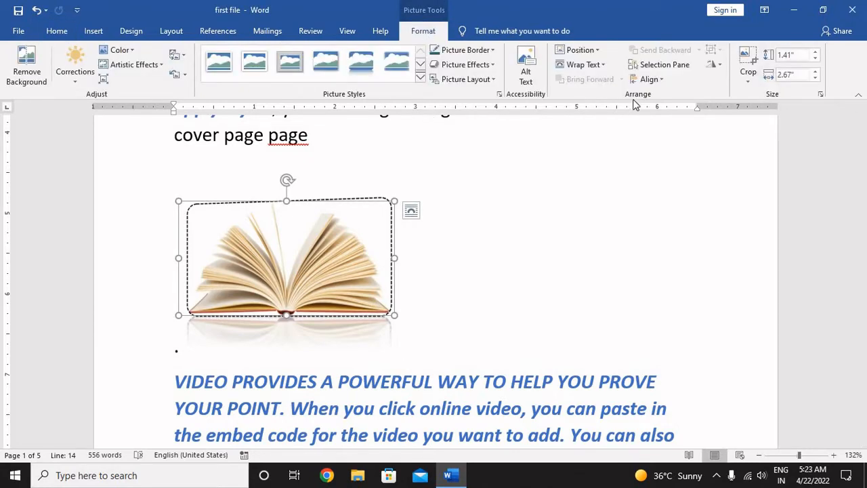
{"action": "left_click", "coordinate": [535, 63]}
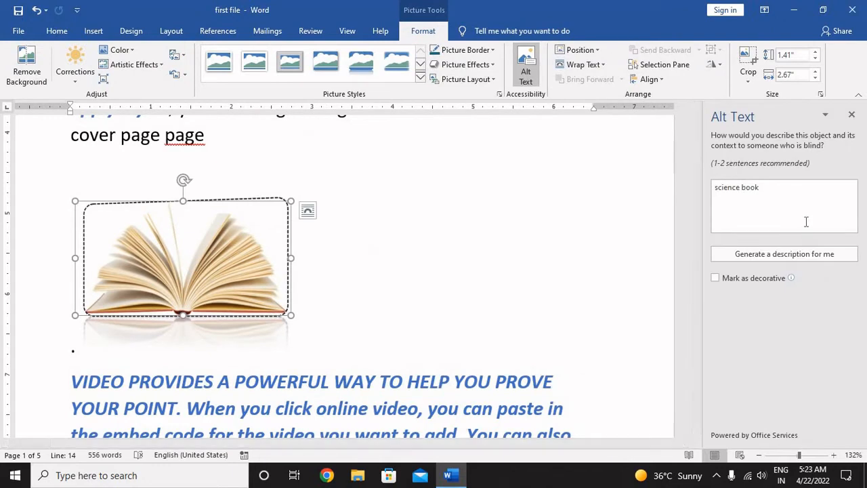
{"action": "left_click", "coordinate": [851, 117]}
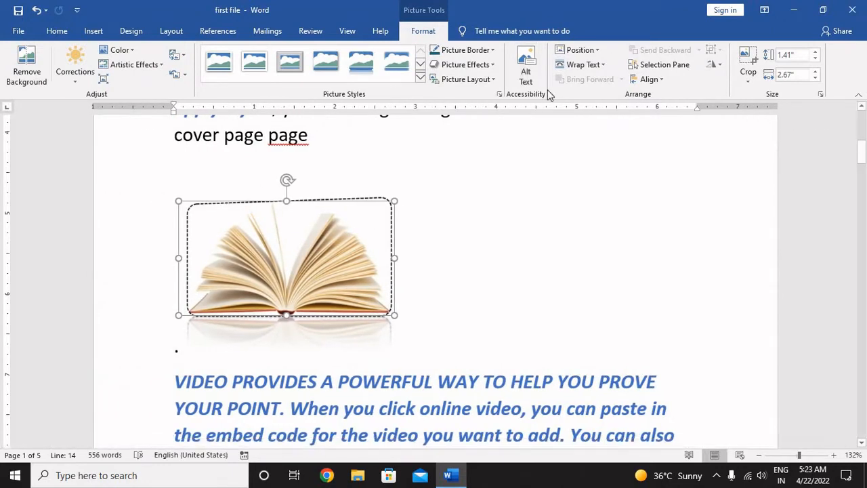
Position the book picture at the page's top center with text wrapping, and move it slightly down below the paragraph's first line
{"action": "left_click", "coordinate": [592, 54]}
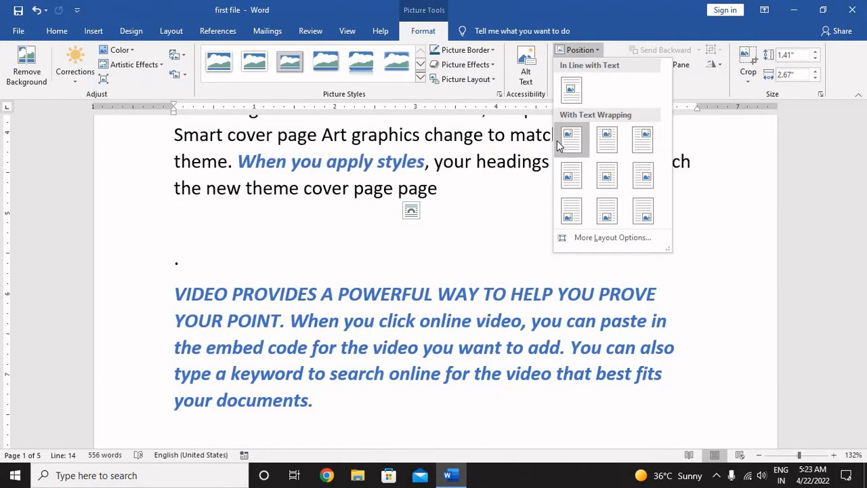
{"action": "left_click", "coordinate": [619, 145]}
{"action": "scroll", "coordinate": [546, 298], "scroll_direction": "up", "scroll_amount": 10}
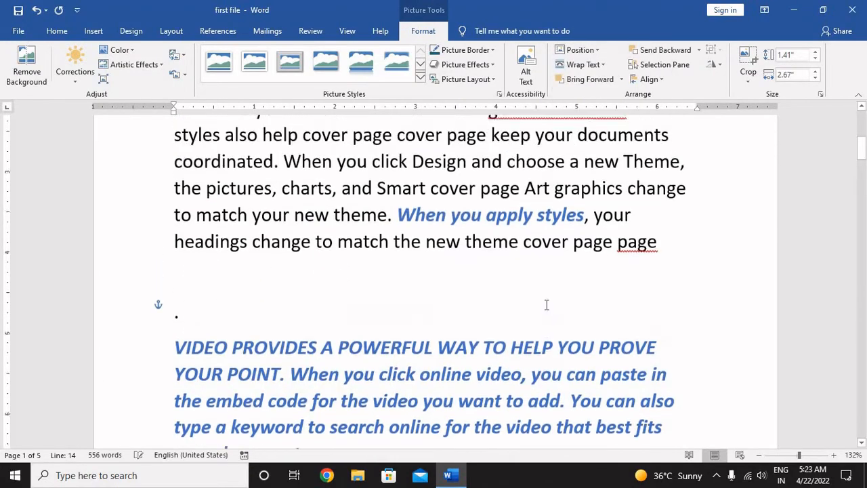
{"action": "left_click_drag", "start_coordinate": [426, 305], "coordinate": [429, 377]}
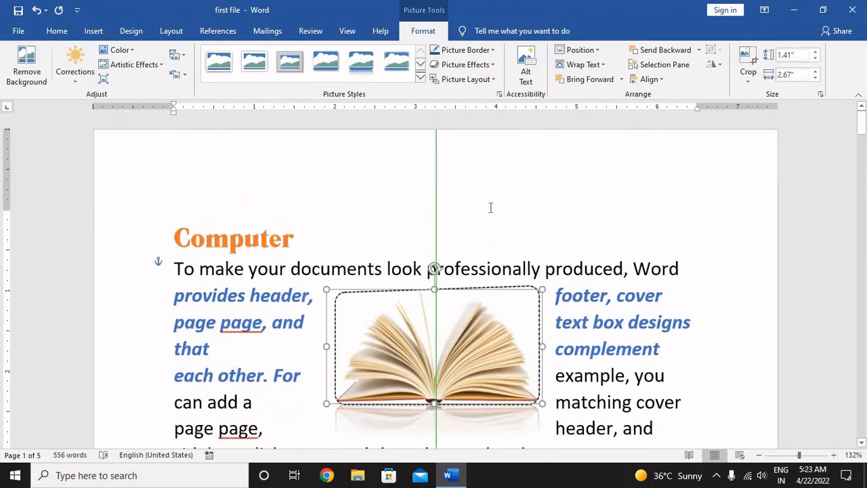
Position the book picture at the middle right of the page with text wrapping
{"action": "left_click", "coordinate": [579, 50]}
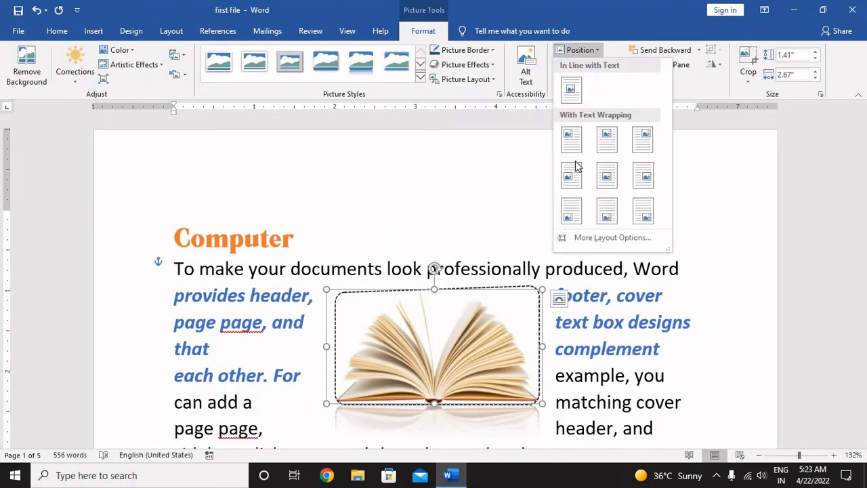
{"action": "left_click", "coordinate": [652, 178]}
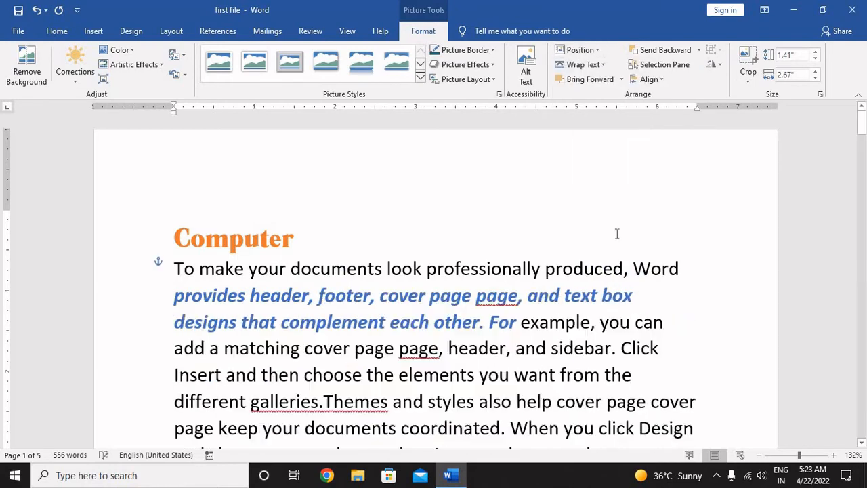
{"action": "scroll", "coordinate": [617, 235], "scroll_direction": "down", "scroll_amount": 8}
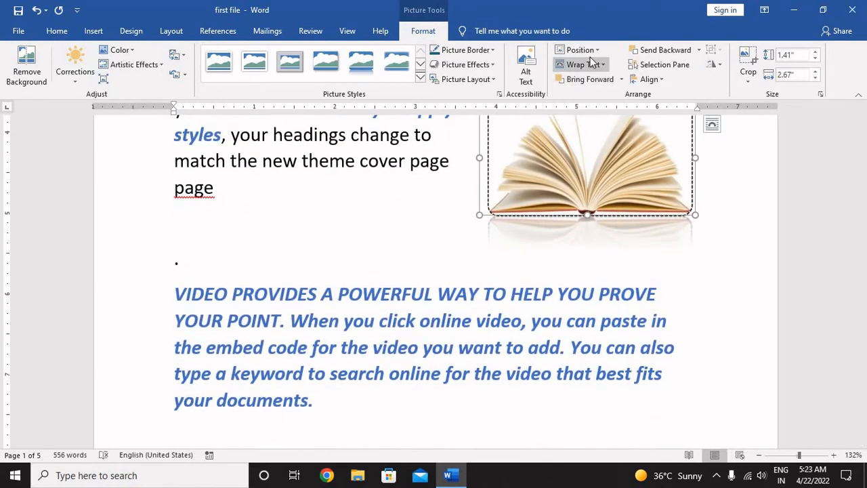
Position the book picture at the page's bottom right with text wrapping, and move it up beside the "VIDEO PROVIDES A POWERFUL WAY" paragraph
{"action": "left_click", "coordinate": [580, 50]}
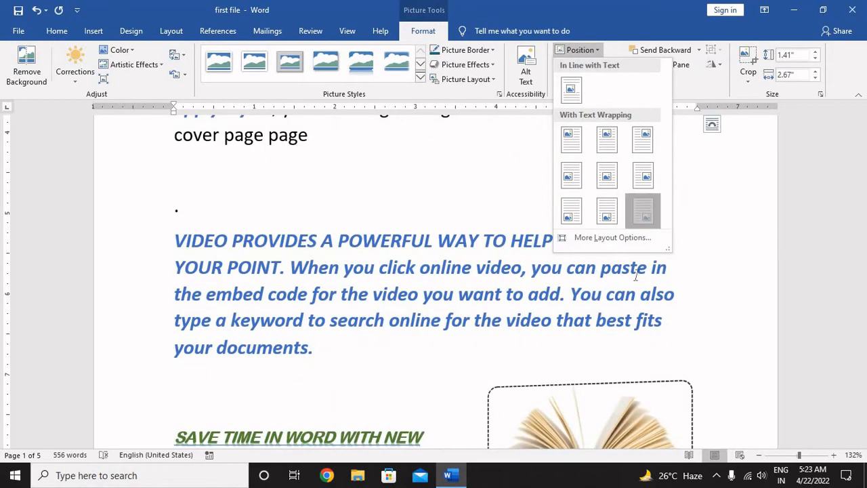
{"action": "left_click", "coordinate": [644, 214]}
{"action": "scroll", "coordinate": [626, 354], "scroll_direction": "down", "scroll_amount": 3}
{"action": "scroll", "coordinate": [625, 354], "scroll_direction": "down", "scroll_amount": 3}
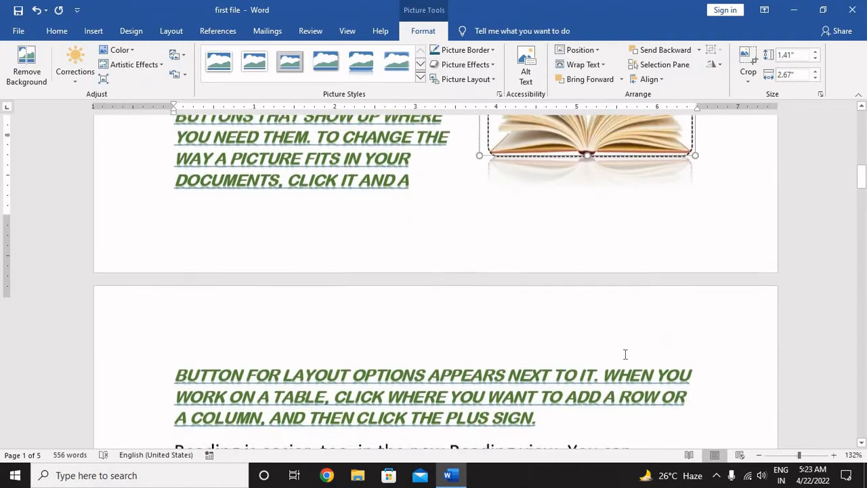
{"action": "scroll", "coordinate": [623, 352], "scroll_direction": "up", "scroll_amount": 5}
{"action": "left_click_drag", "start_coordinate": [625, 399], "coordinate": [630, 268]}
Edit the picture's wrap points, moving the upper-left point inward and raising the lower points to the book's base
{"action": "left_click", "coordinate": [579, 65]}
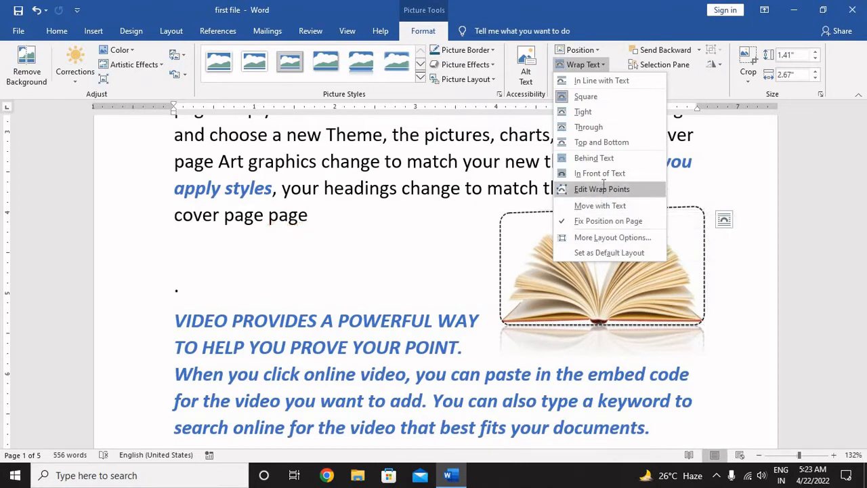
{"action": "left_click", "coordinate": [600, 189]}
{"action": "left_click_drag", "start_coordinate": [497, 205], "coordinate": [520, 209]}
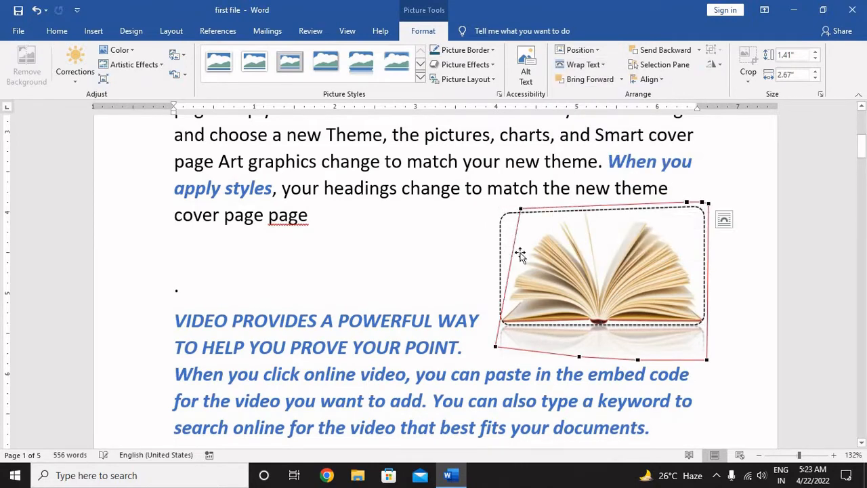
{"action": "left_click_drag", "start_coordinate": [498, 344], "coordinate": [522, 314]}
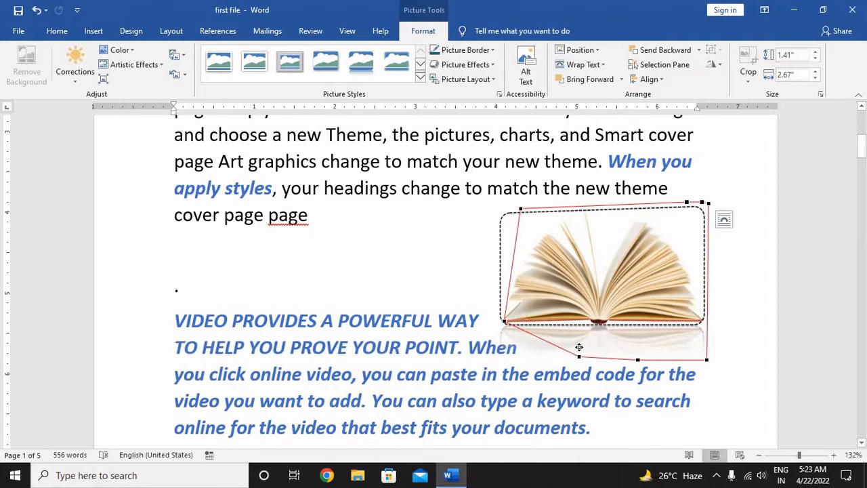
{"action": "left_click_drag", "start_coordinate": [579, 347], "coordinate": [582, 323]}
{"action": "left_click_drag", "start_coordinate": [638, 329], "coordinate": [640, 325]}
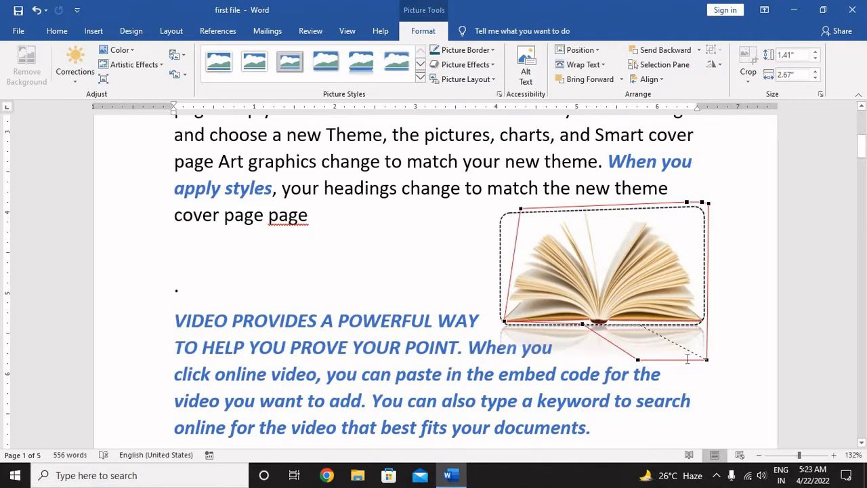
{"action": "left_click_drag", "start_coordinate": [702, 336], "coordinate": [702, 324]}
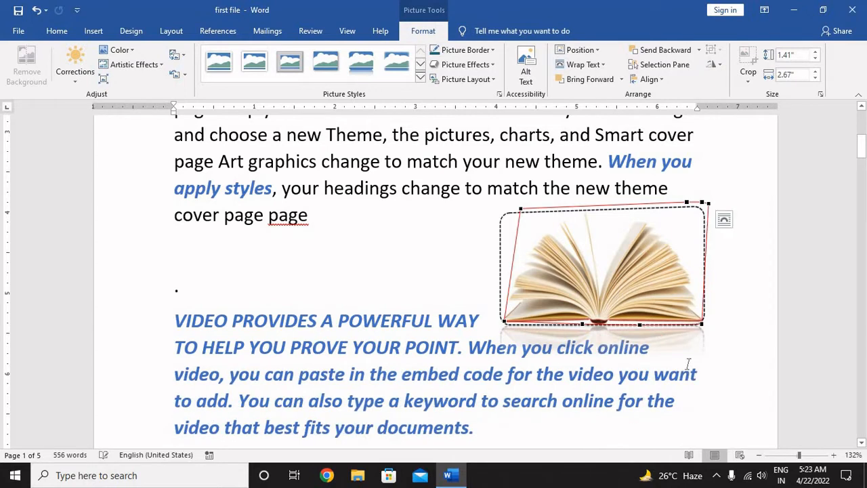
Move the upper wrap points onto the picture's dashed border corners, finish wrap editing and reselect the picture
{"action": "left_click_drag", "start_coordinate": [521, 206], "coordinate": [500, 214]}
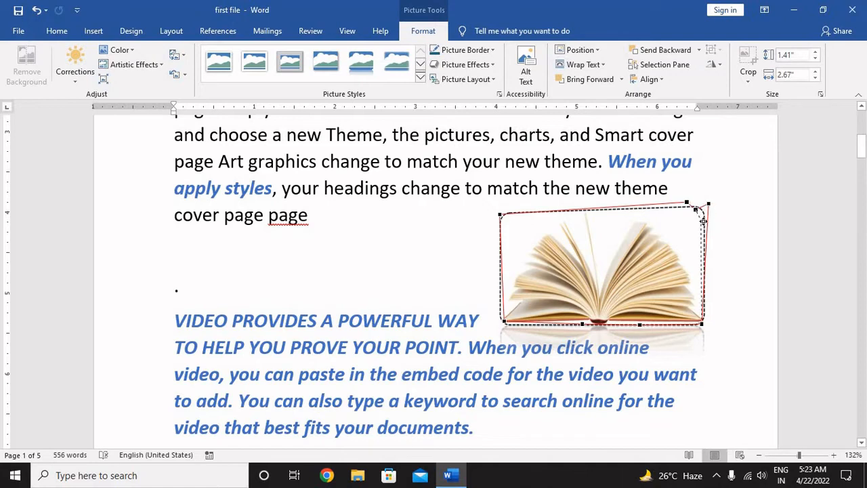
{"action": "left_click_drag", "start_coordinate": [703, 221], "coordinate": [692, 206]}
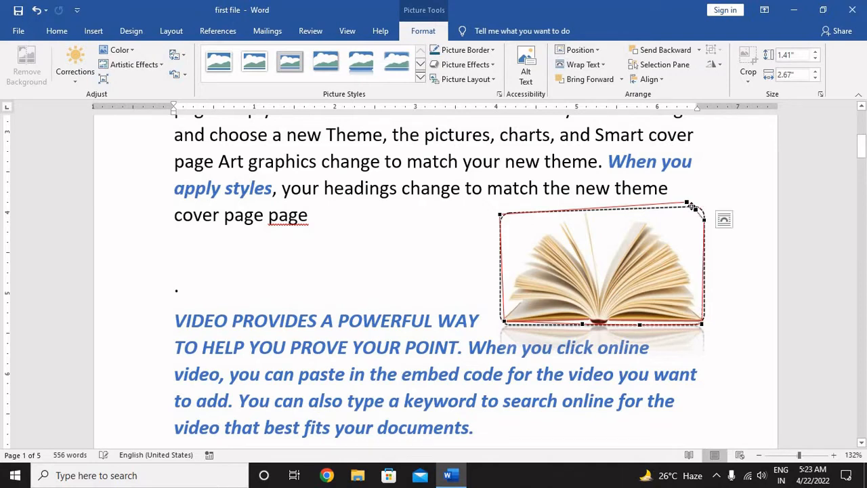
{"action": "left_click", "coordinate": [745, 239]}
{"action": "left_click", "coordinate": [646, 273]}
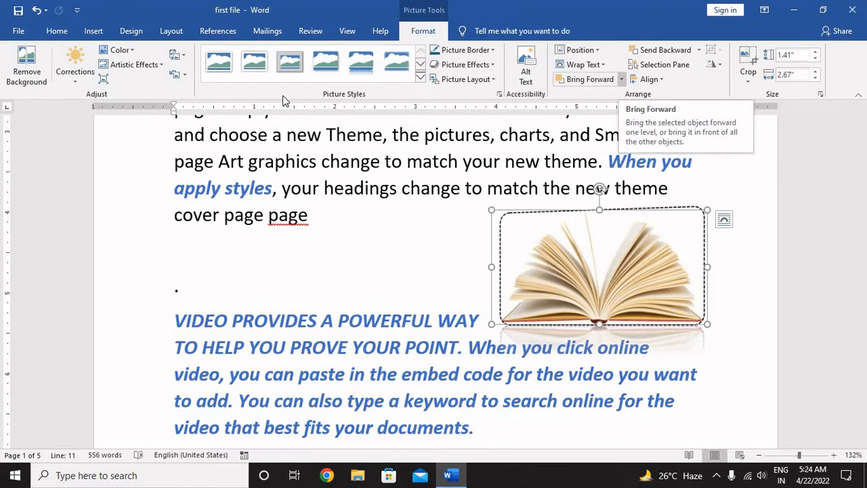
Draw a Sun shape about 2.02 inches high and 2.35 inches wide over the book picture and shift it slightly up and left
{"action": "left_click", "coordinate": [120, 31]}
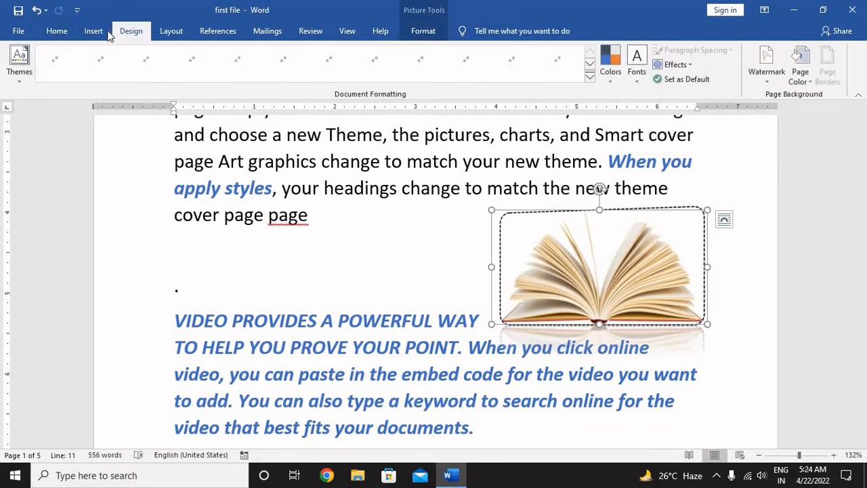
{"action": "left_click", "coordinate": [95, 31]}
{"action": "left_click", "coordinate": [166, 50]}
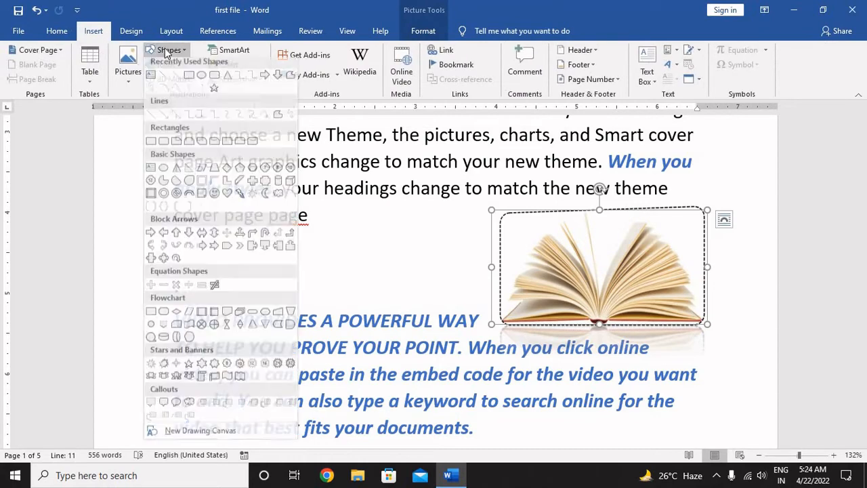
{"action": "left_click", "coordinate": [252, 197]}
{"action": "left_click_drag", "start_coordinate": [524, 194], "coordinate": [714, 356]}
{"action": "left_click_drag", "start_coordinate": [661, 317], "coordinate": [648, 296]}
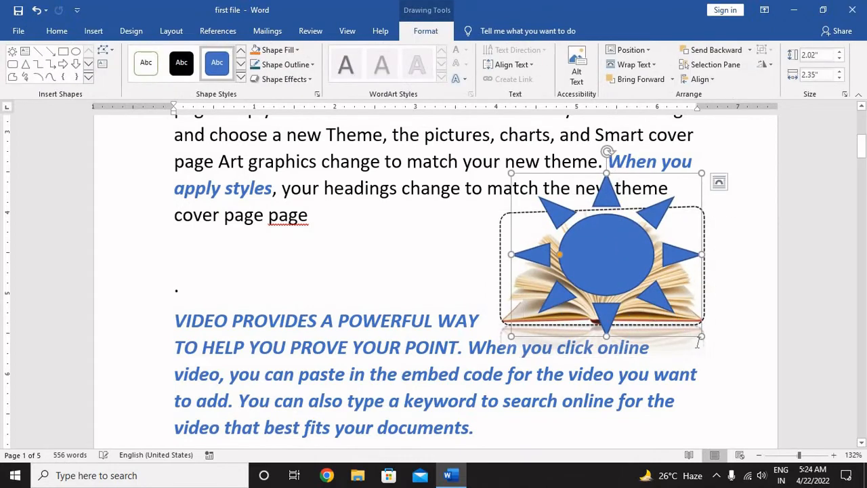
Enlarge the Sun shape to about 2.48 inches high and 2.77 inches wide, and send it backward behind the book picture
{"action": "left_click_drag", "start_coordinate": [702, 338], "coordinate": [735, 374]}
{"action": "left_click_drag", "start_coordinate": [637, 304], "coordinate": [626, 296]}
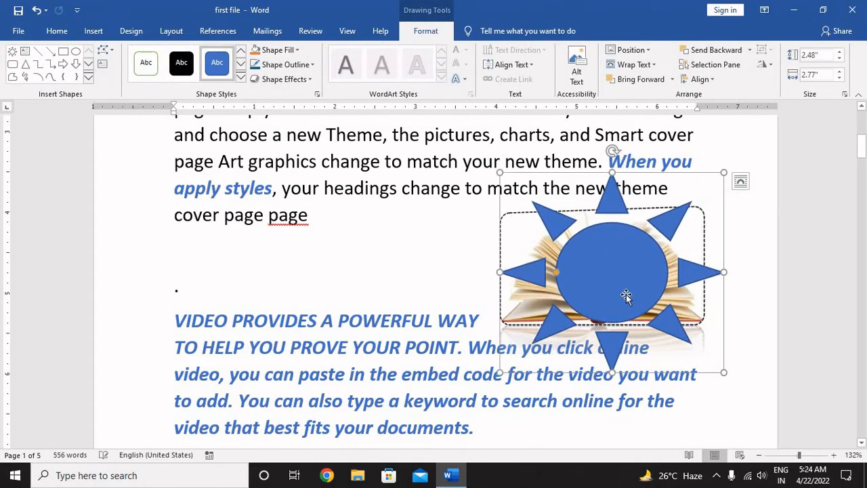
{"action": "left_click", "coordinate": [698, 50]}
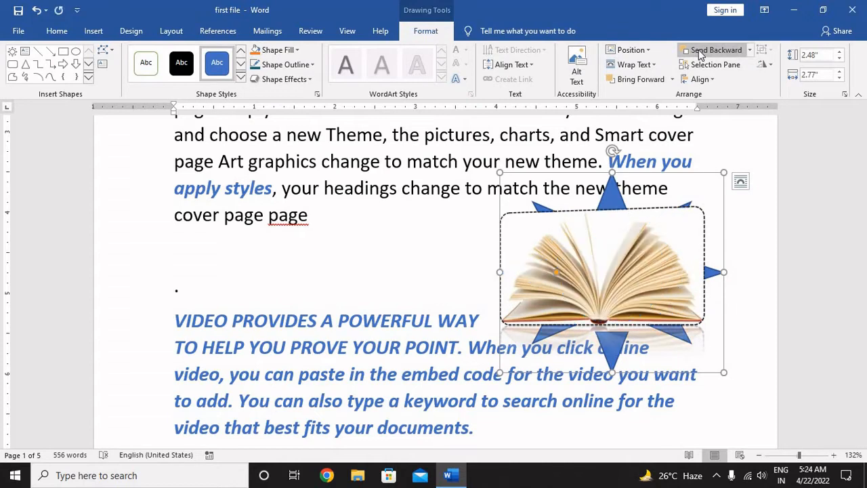
Apply a borderless drop-shadow picture style to the book picture and narrow it to about 2.14 inches wide
{"action": "left_click", "coordinate": [749, 310]}
{"action": "left_click", "coordinate": [658, 288]}
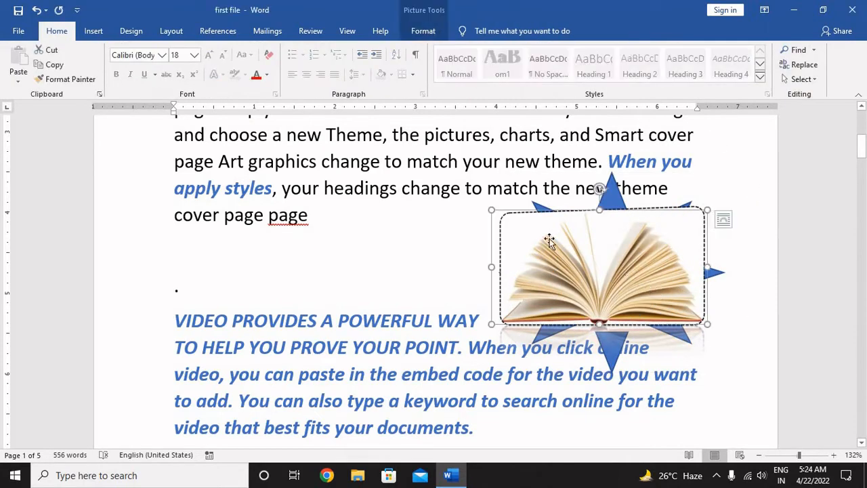
{"action": "left_click", "coordinate": [422, 31]}
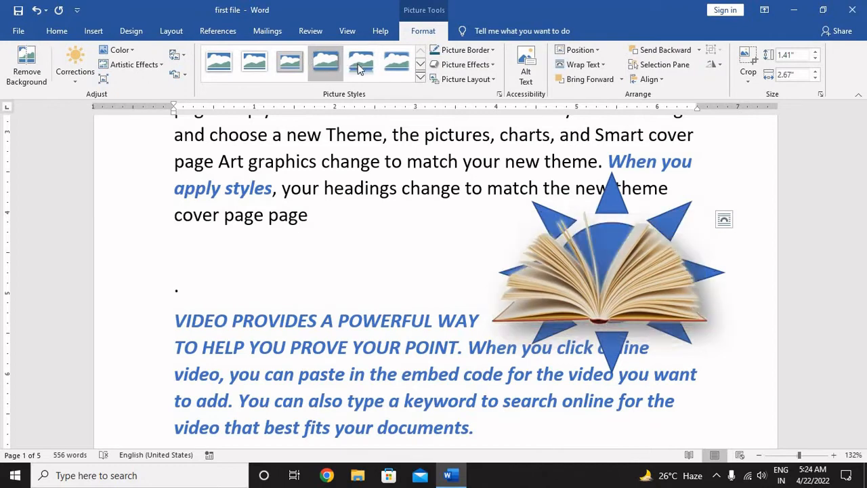
{"action": "left_click", "coordinate": [539, 287]}
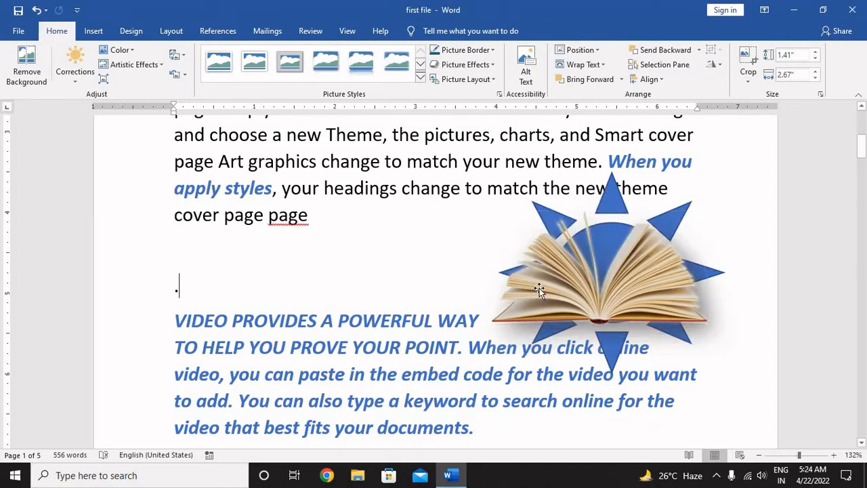
{"action": "left_click", "coordinate": [539, 288]}
{"action": "left_click_drag", "start_coordinate": [491, 269], "coordinate": [535, 269]}
Shrink the book picture to about 1.1 inches high and 1.73 inches wide, and center it over the sun
{"action": "left_click_drag", "start_coordinate": [621, 324], "coordinate": [621, 299]}
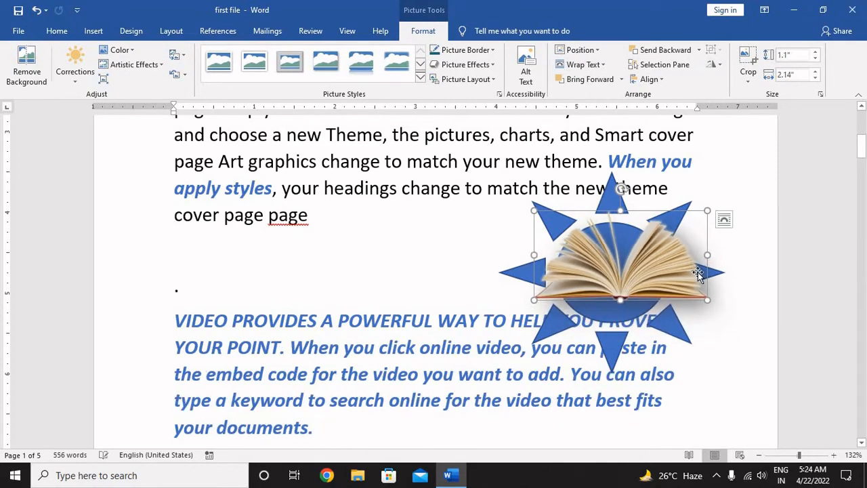
{"action": "left_click_drag", "start_coordinate": [707, 255], "coordinate": [674, 257]}
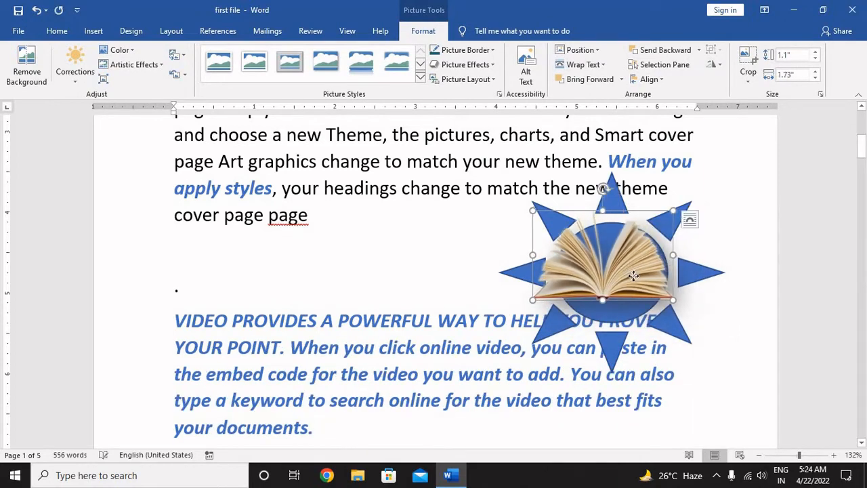
{"action": "mouse_move", "coordinate": [630, 275]}
{"action": "left_mouse_down"}
{"action": "mouse_move", "coordinate": [646, 275]}
{"action": "mouse_move", "coordinate": [638, 275]}
{"action": "left_mouse_up"}
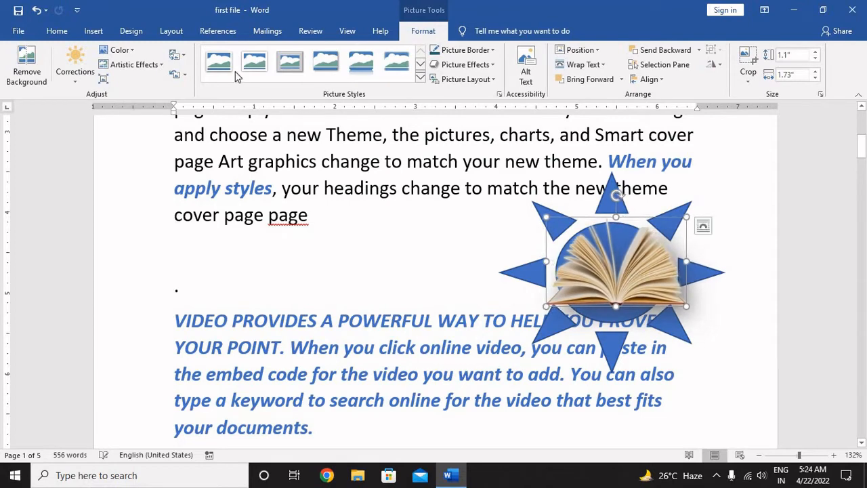
Apply a black-framed oval picture style to the book picture and stretch it to about 1.31 inches high over the sun's disc
{"action": "left_click", "coordinate": [420, 79]}
{"action": "left_click", "coordinate": [327, 96]}
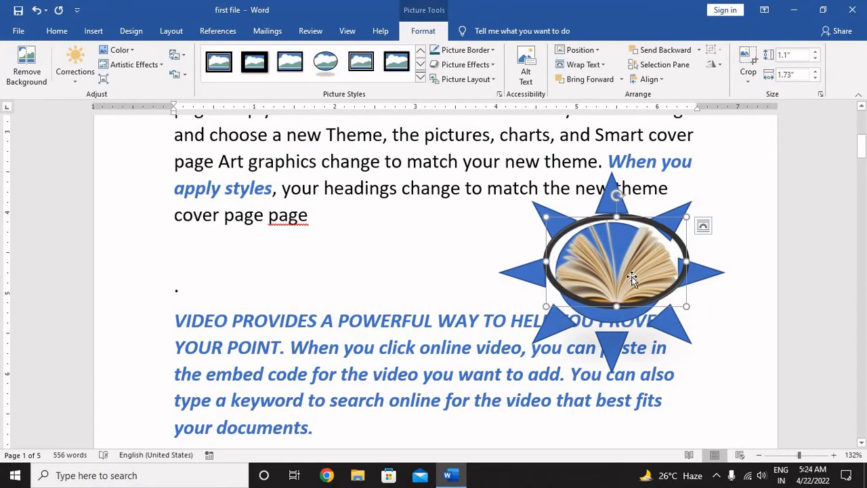
{"action": "left_click_drag", "start_coordinate": [631, 278], "coordinate": [631, 287]}
{"action": "left_click_drag", "start_coordinate": [616, 230], "coordinate": [616, 219]}
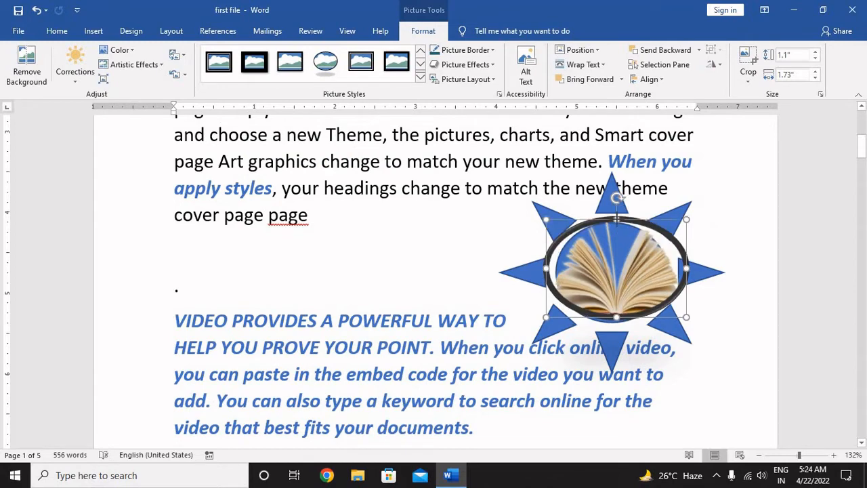
{"action": "left_click_drag", "start_coordinate": [615, 316], "coordinate": [615, 324]}
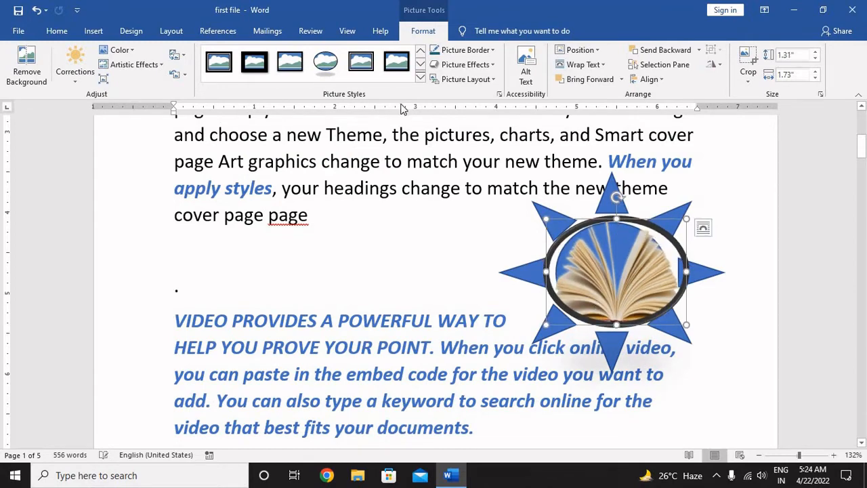
Set the oval book picture's border to No Outline
{"action": "left_click", "coordinate": [460, 53]}
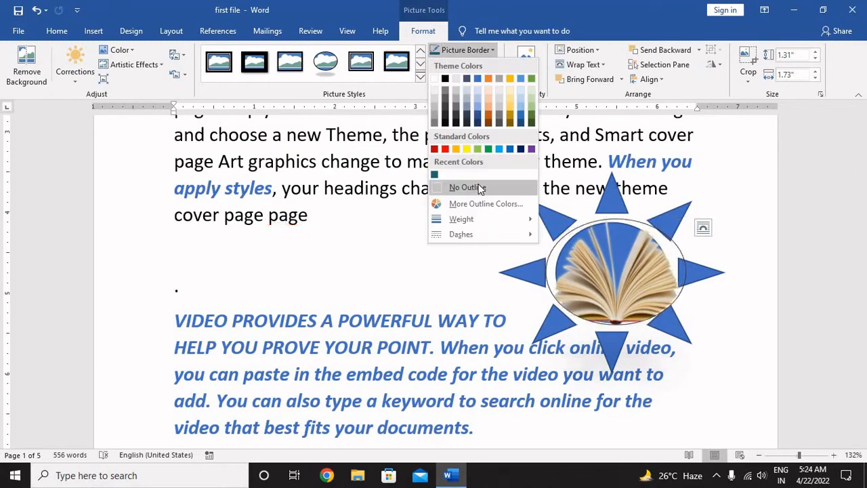
{"action": "left_click", "coordinate": [478, 184]}
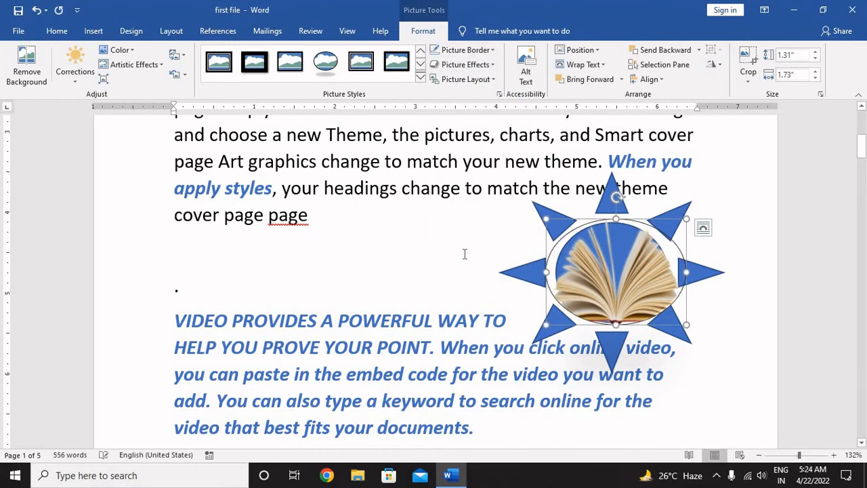
{"action": "left_click", "coordinate": [485, 64]}
{"action": "left_click", "coordinate": [483, 54]}
{"action": "left_click", "coordinate": [483, 53]}
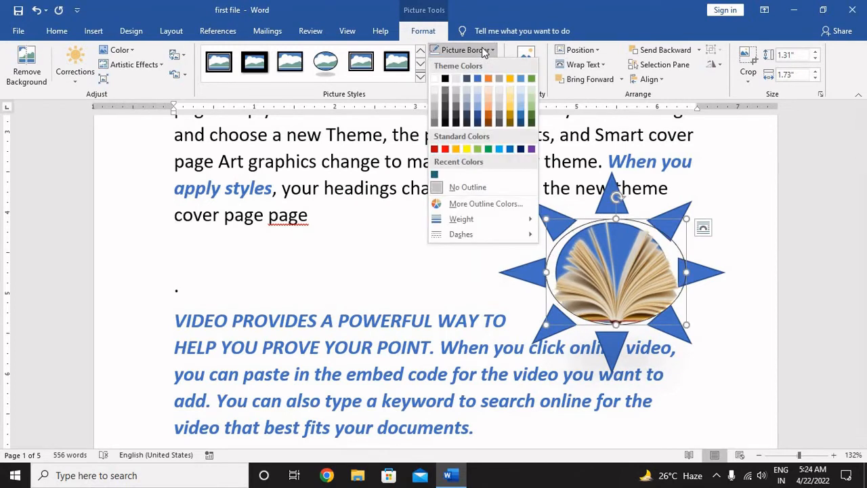
{"action": "left_click", "coordinate": [465, 194]}
{"action": "left_click", "coordinate": [477, 232]}
{"action": "left_click", "coordinate": [655, 314]}
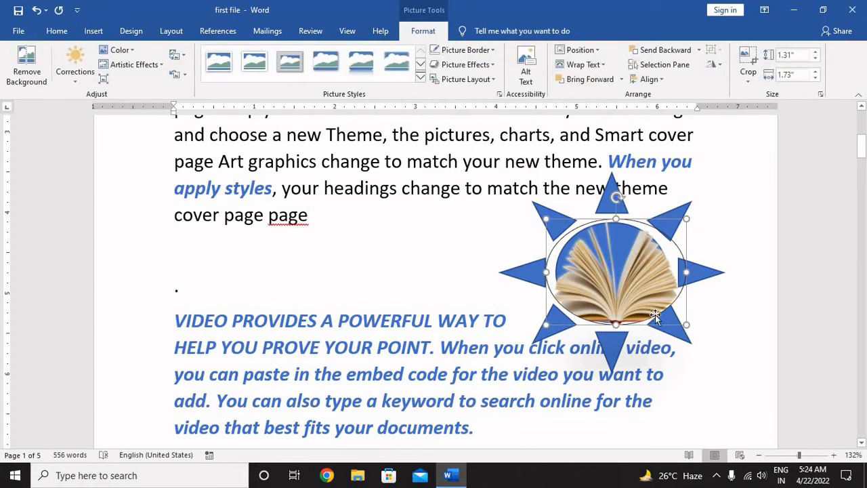
Fit the oval picture to the sun's central disc at about 1.29 inches high and 1.41 inches wide
{"action": "left_click_drag", "start_coordinate": [655, 315], "coordinate": [669, 275]}
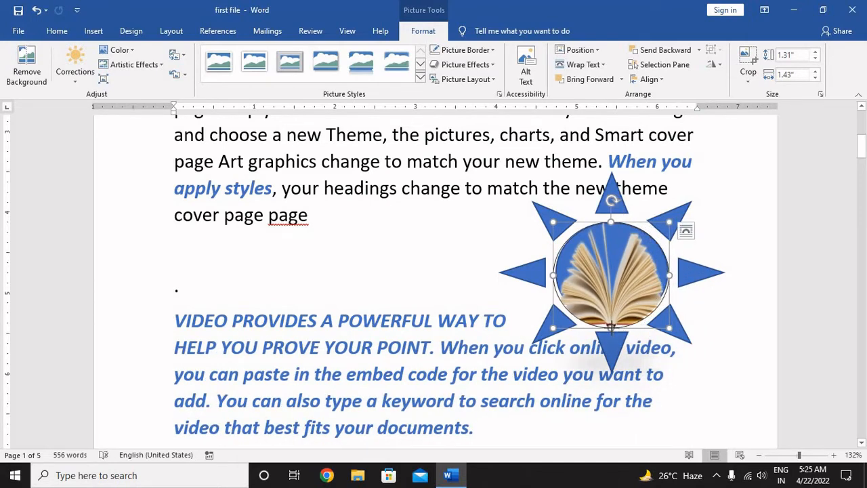
{"action": "left_click", "coordinate": [423, 285]}
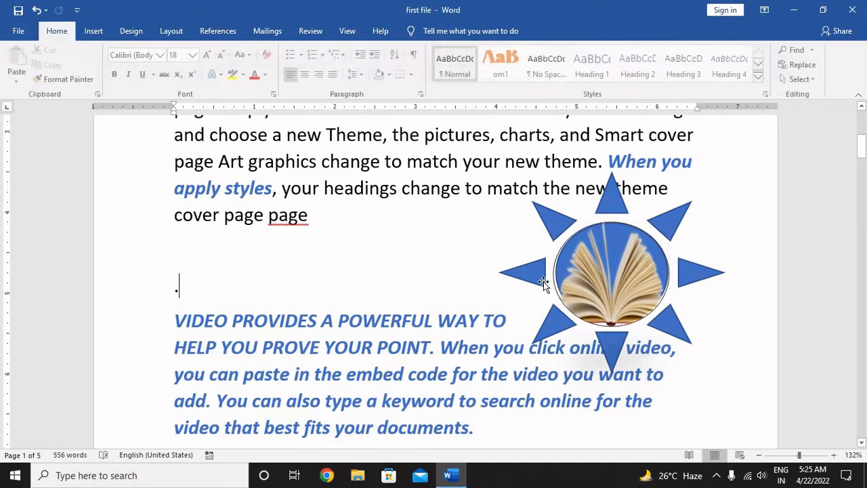
{"action": "left_click", "coordinate": [577, 283]}
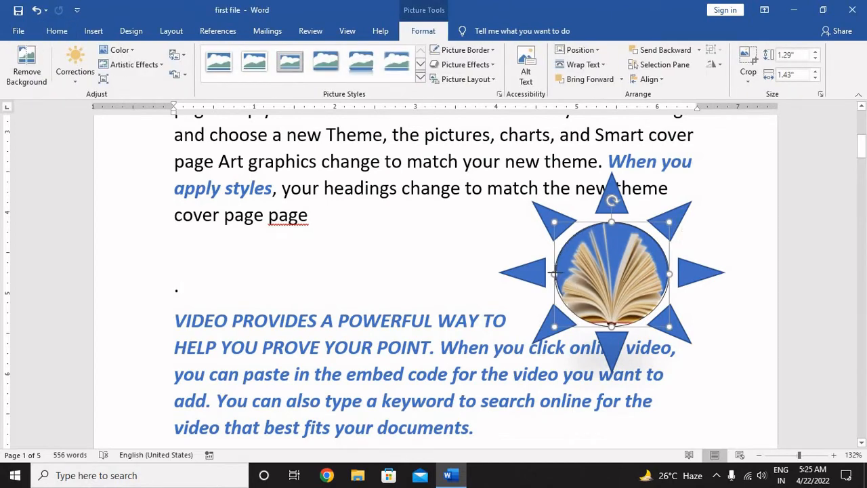
{"action": "left_click_drag", "start_coordinate": [554, 273], "coordinate": [554, 273]}
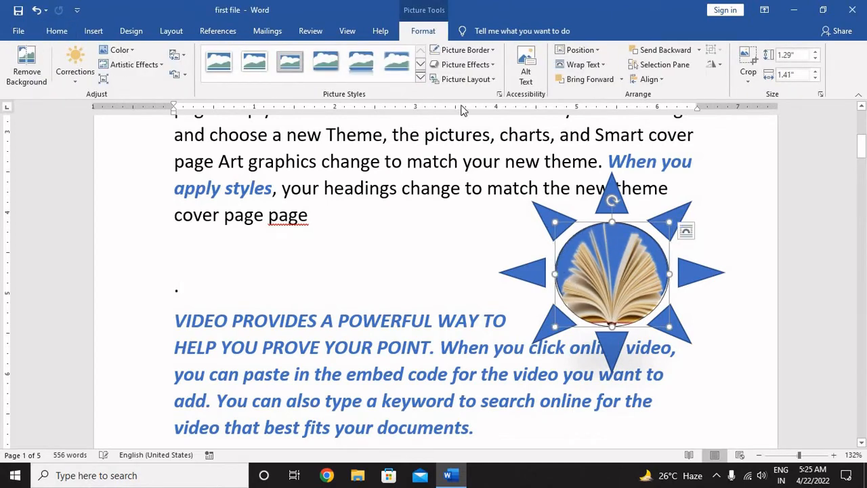
Try No Outline again on the fitted oval picture, nudge it within the sun's disc and deselect it
{"action": "left_click", "coordinate": [474, 54]}
{"action": "left_click", "coordinate": [464, 188]}
{"action": "left_click", "coordinate": [440, 244]}
{"action": "left_click", "coordinate": [611, 301]}
{"action": "mouse_move", "coordinate": [611, 301]}
{"action": "left_mouse_down"}
{"action": "mouse_move", "coordinate": [524, 323]}
{"action": "mouse_move", "coordinate": [635, 290]}
{"action": "mouse_move", "coordinate": [617, 292]}
{"action": "left_mouse_up"}
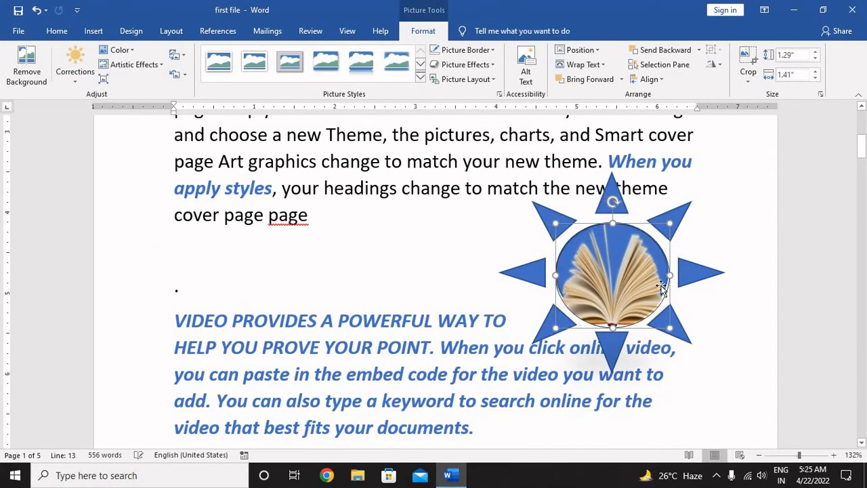
{"action": "left_click", "coordinate": [725, 251]}
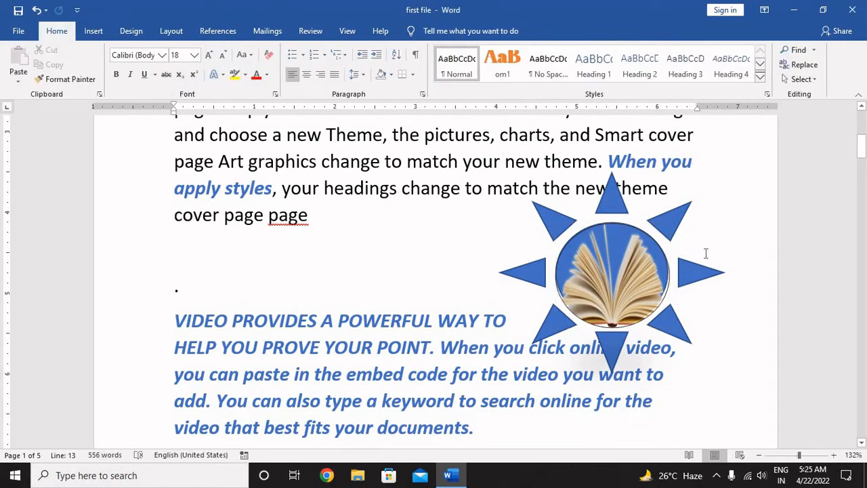
Undo the oval style, border, move and resize edits, back to before the book picture's height was first reduced
{"action": "key", "text": "ctrl+z"}
{"action": "key", "text": "ctrl+z"}
{"action": "key", "text": "ctrl+z"}
{"action": "key", "text": "ctrl+z"}
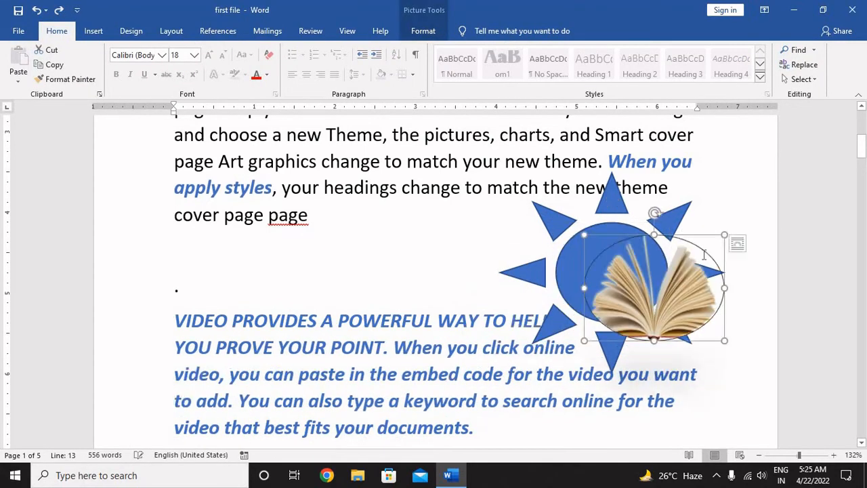
{"action": "key", "text": "ctrl+z"}
{"action": "key", "text": "ctrl+z"}
{"action": "key", "text": "ctrl+z"}
{"action": "key", "text": "ctrl+z"}
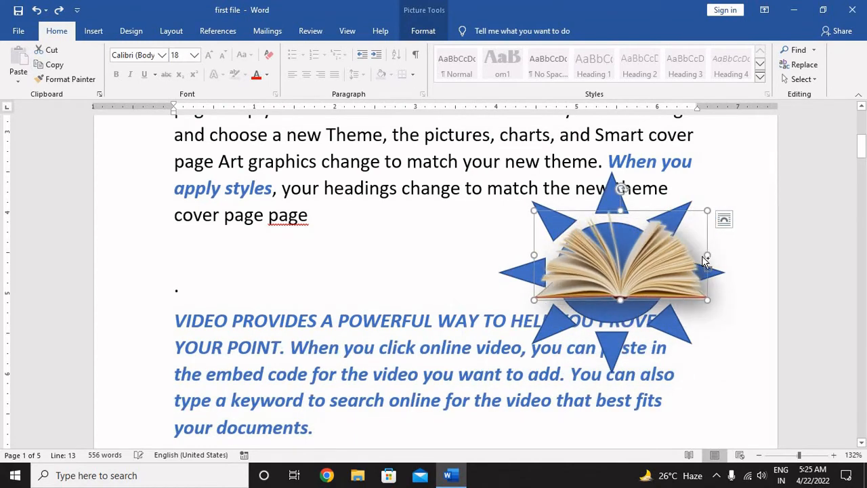
{"action": "key", "text": "ctrl+z"}
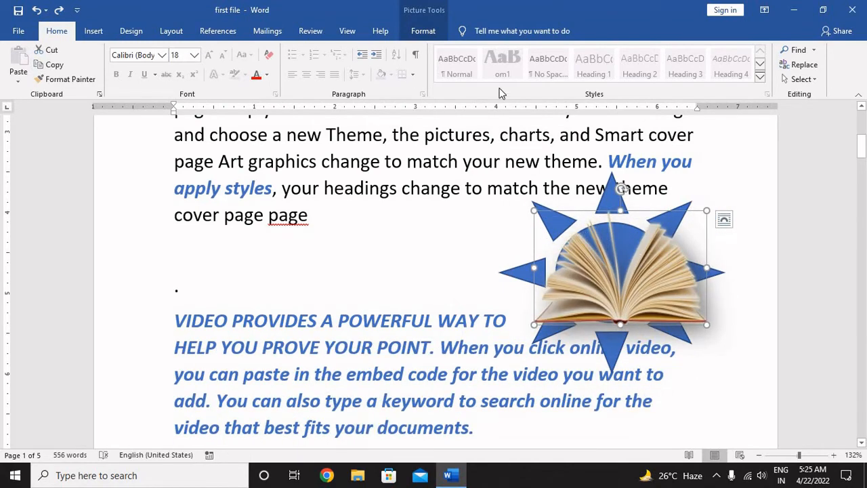
Send the book picture backward behind the sun, and bring it forward again
{"action": "left_click", "coordinate": [418, 31]}
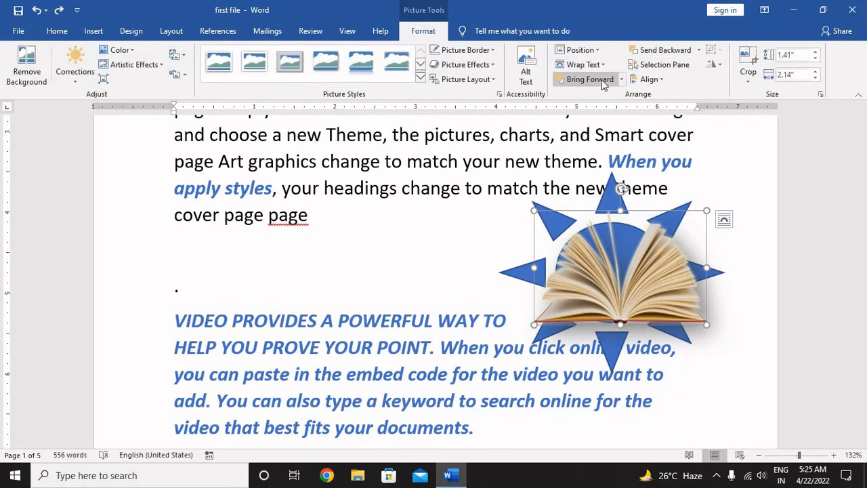
{"action": "left_click", "coordinate": [661, 50]}
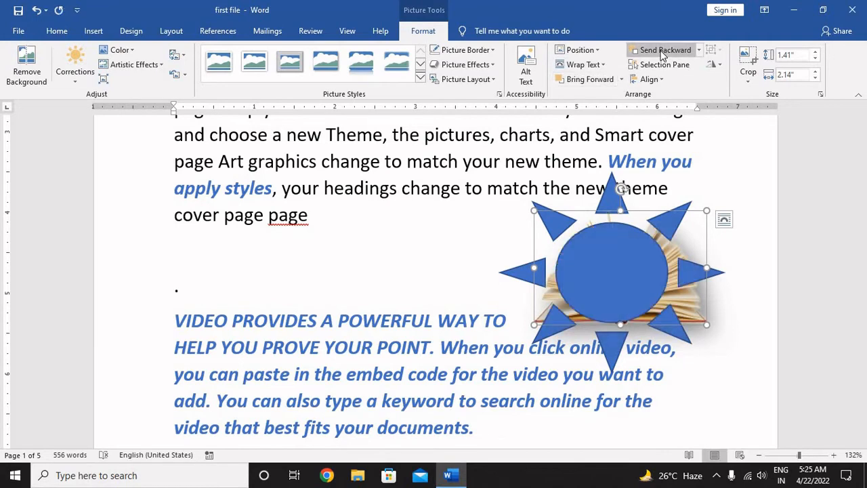
{"action": "left_click", "coordinate": [582, 79]}
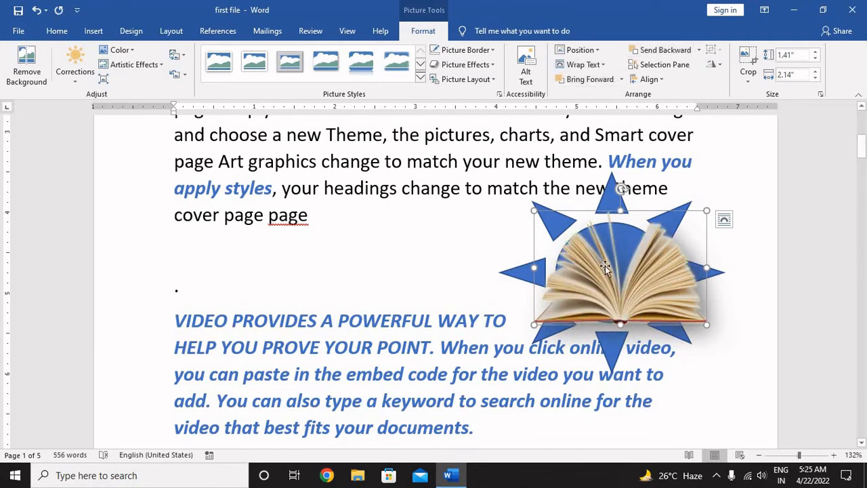
List the page's objects in the Selection pane, and hide and reshow Picture 1 and Sun 7 one after the other
{"action": "left_click", "coordinate": [664, 65]}
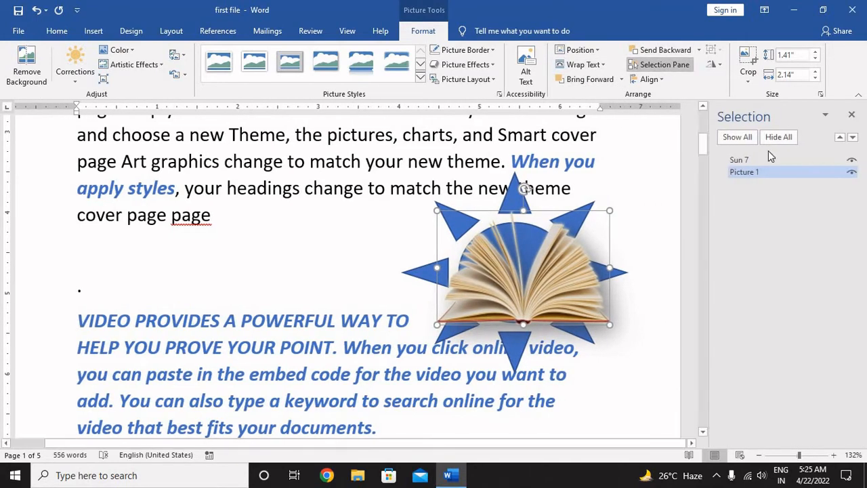
{"action": "left_click", "coordinate": [764, 159]}
{"action": "left_click", "coordinate": [764, 171]}
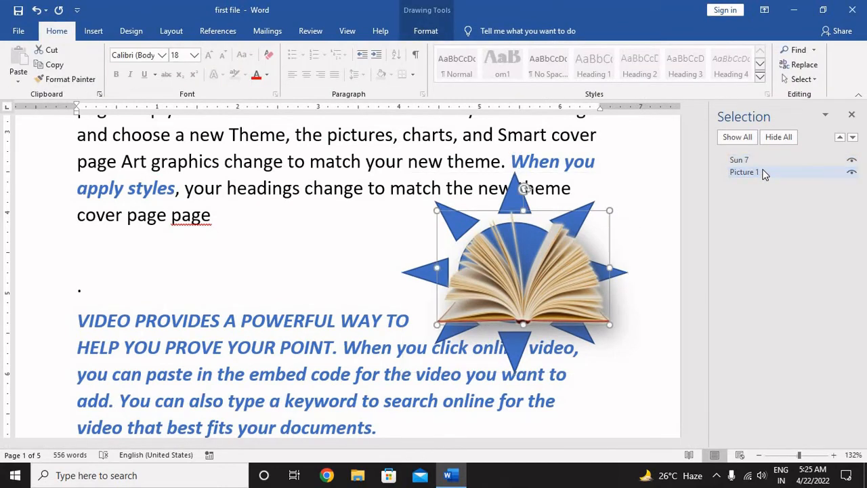
{"action": "left_click", "coordinate": [852, 174]}
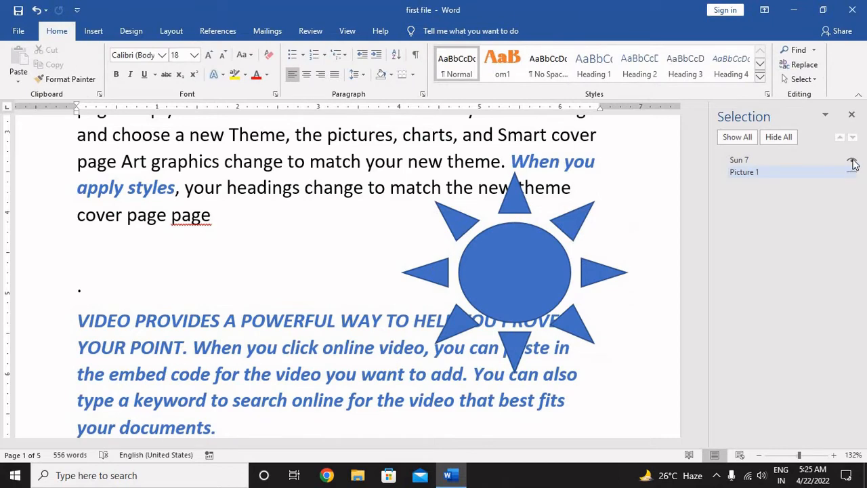
{"action": "left_click", "coordinate": [852, 167]}
{"action": "left_click", "coordinate": [852, 162]}
{"action": "left_click", "coordinate": [852, 162]}
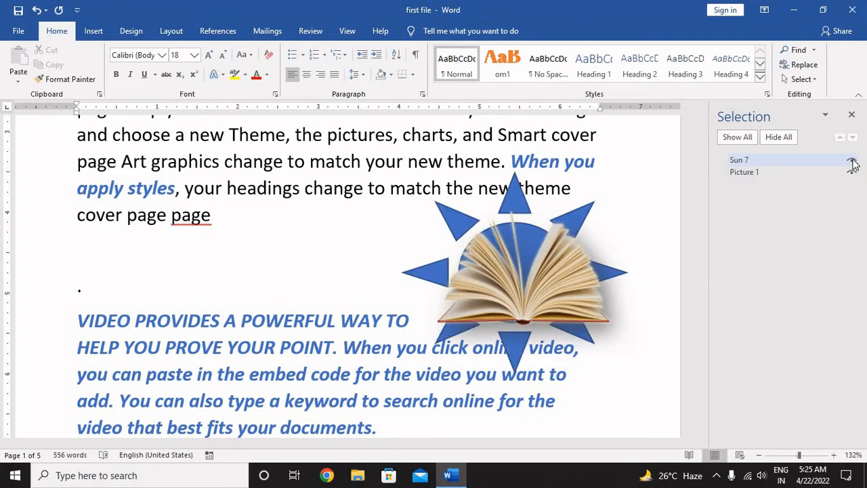
{"action": "left_click", "coordinate": [852, 161]}
{"action": "left_click", "coordinate": [852, 161]}
Reorder Picture 1 behind and in front of Sun 7 in the Selection pane, leave it in front and close the pane
{"action": "left_click", "coordinate": [788, 169]}
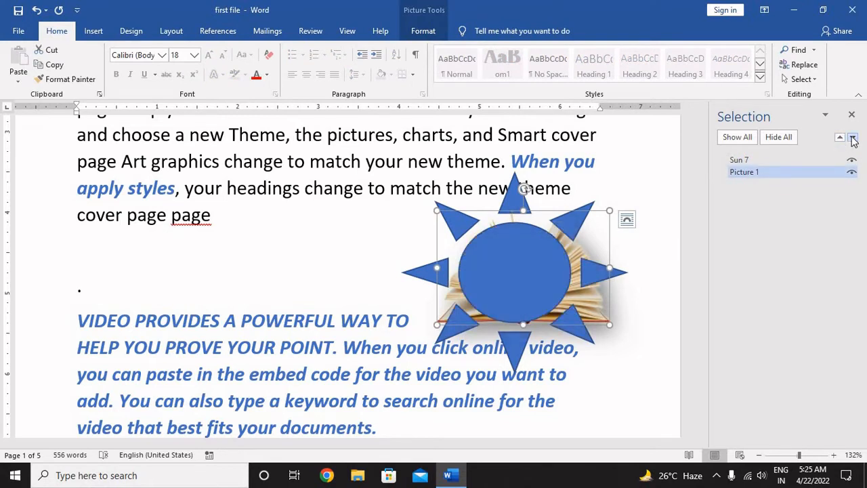
{"action": "left_click", "coordinate": [840, 138]}
{"action": "left_click", "coordinate": [853, 137]}
{"action": "left_click", "coordinate": [839, 138]}
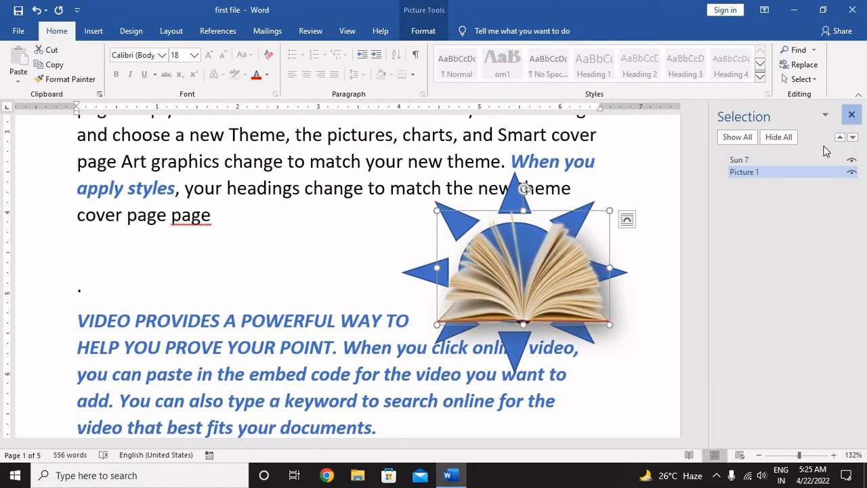
{"action": "left_click", "coordinate": [852, 116]}
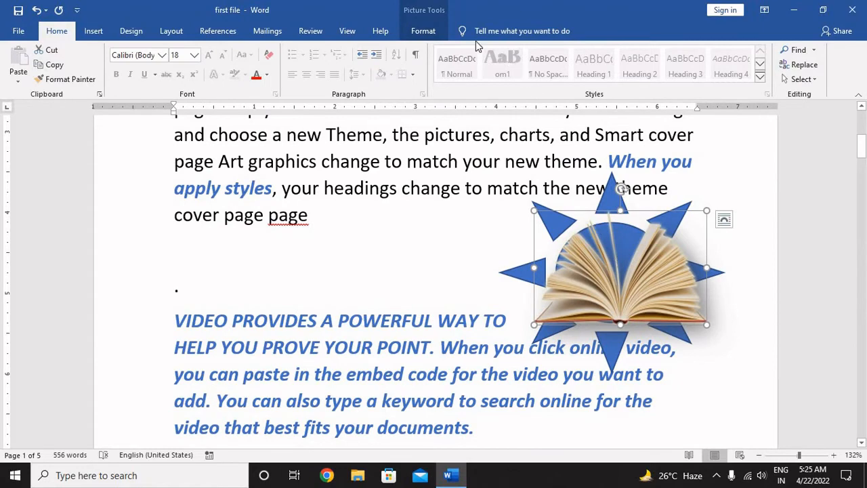
{"action": "left_click", "coordinate": [421, 31]}
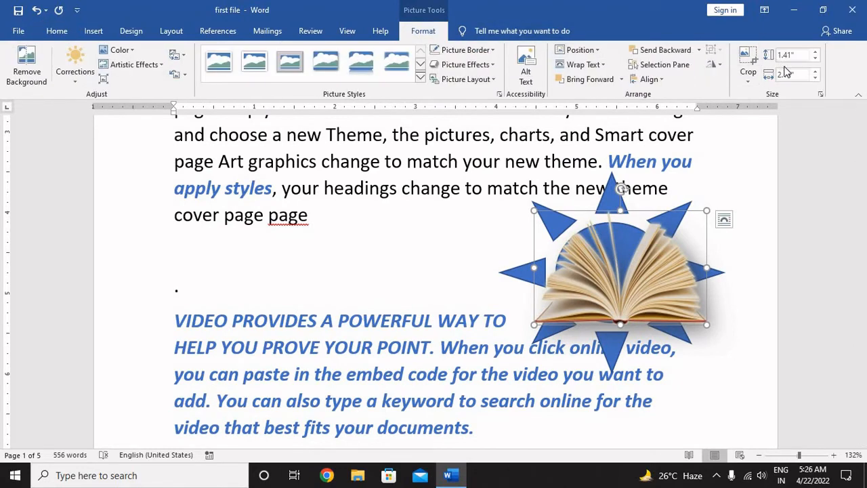
Delete the sun shape and align the book picture to the right margin
{"action": "left_click", "coordinate": [612, 193]}
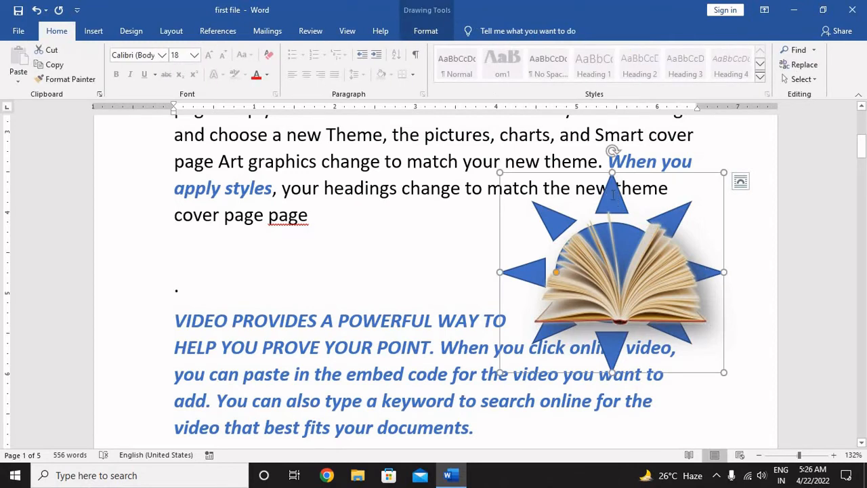
{"action": "key", "text": "Delete"}
{"action": "left_click", "coordinate": [609, 256]}
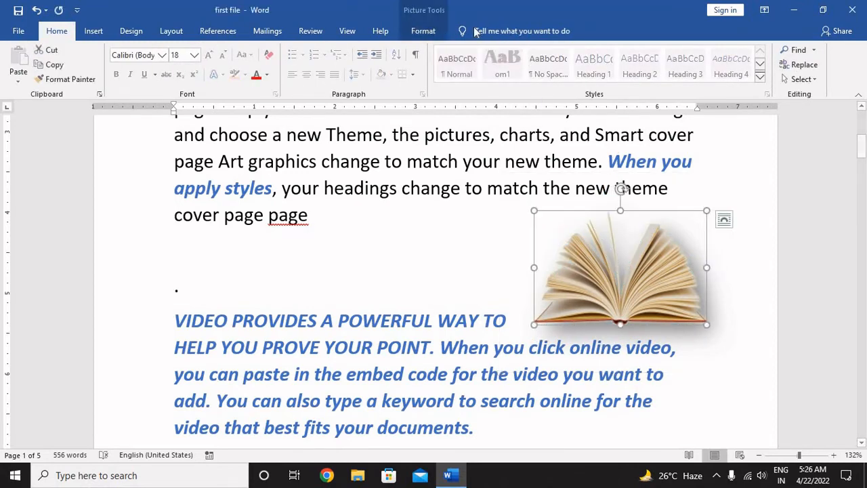
{"action": "left_click", "coordinate": [423, 31]}
{"action": "left_click", "coordinate": [648, 79]}
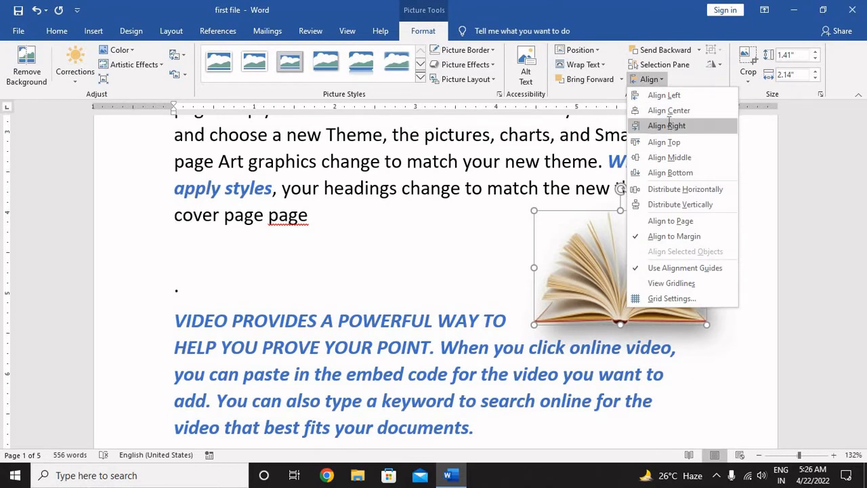
{"action": "left_click", "coordinate": [668, 126]}
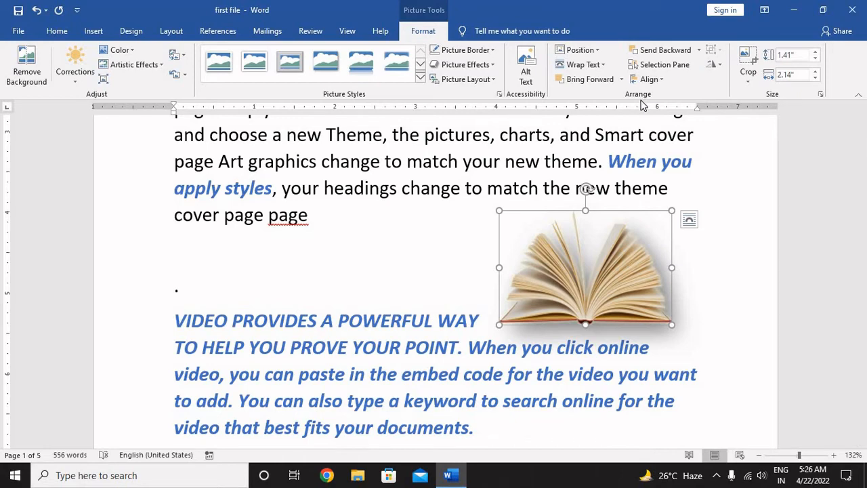
Undo the book picture's right alignment and the deletion of the sun shape
{"action": "key", "text": "ctrl+z"}
{"action": "key", "text": "ctrl+z"}
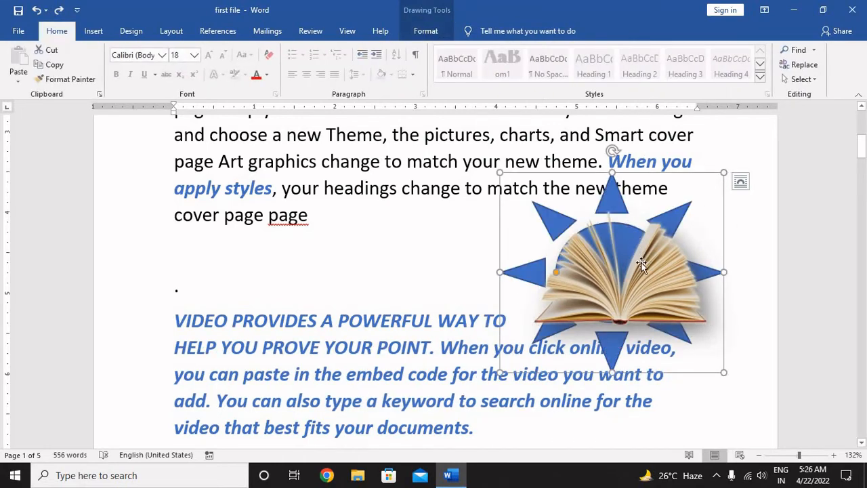
{"action": "left_click", "coordinate": [641, 264]}
{"action": "key", "text": "Escape"}
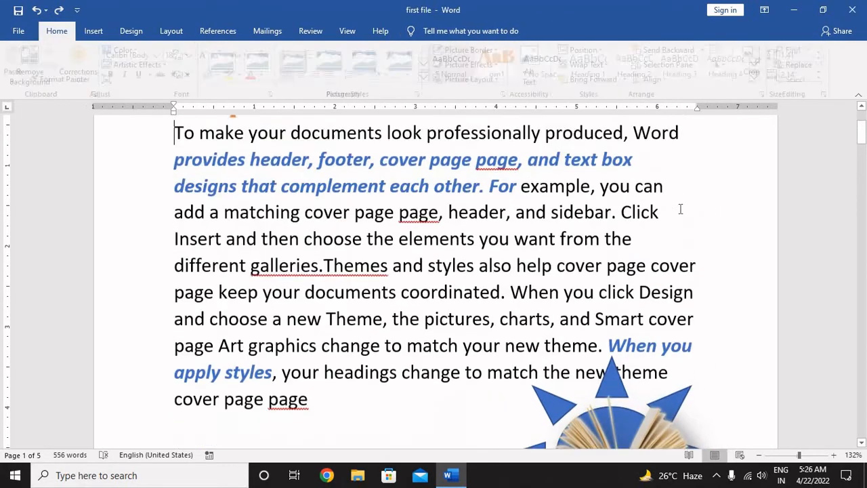
Select the book picture and sun shape together and try Align Right and Align Center on them
{"action": "scroll", "coordinate": [718, 278], "scroll_direction": "down", "scroll_amount": 3}
{"action": "left_click", "coordinate": [634, 346]}
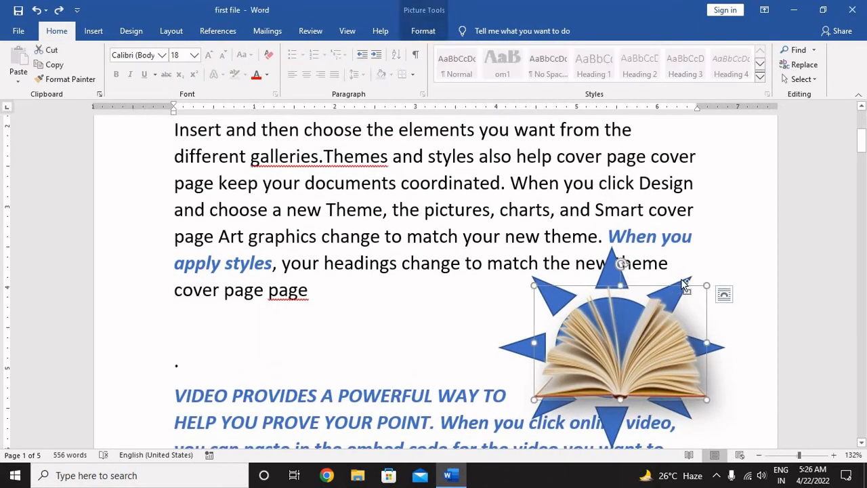
{"action": "left_click", "coordinate": [683, 279], "text": "shift"}
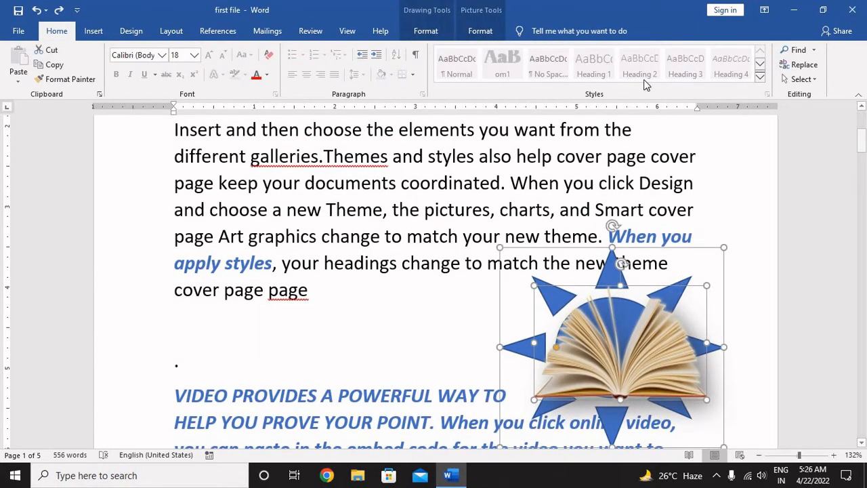
{"action": "left_click", "coordinate": [474, 34]}
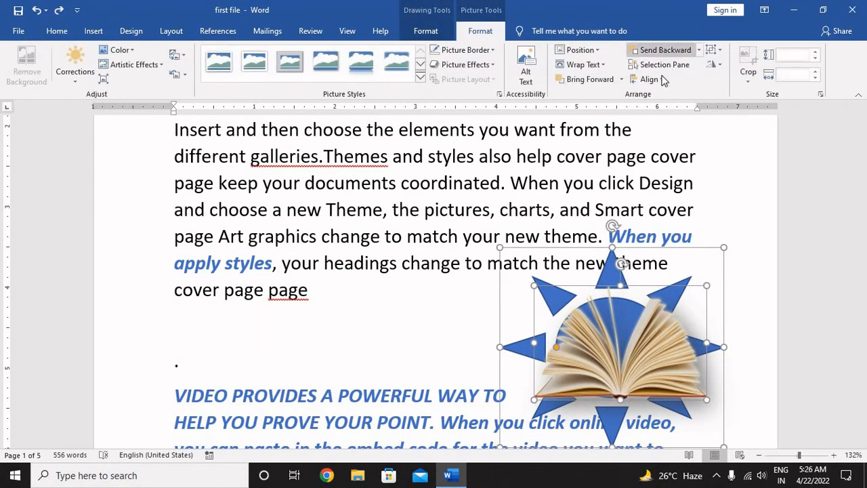
{"action": "left_click", "coordinate": [647, 80]}
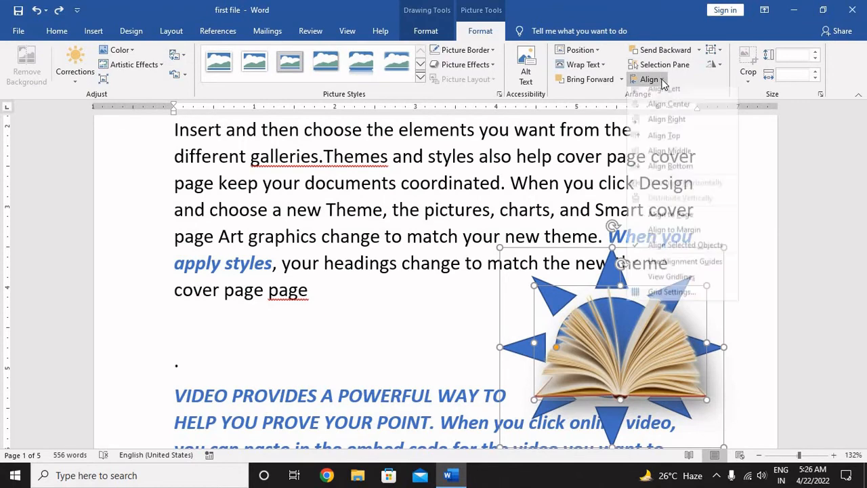
{"action": "left_click", "coordinate": [665, 125]}
{"action": "left_click", "coordinate": [649, 79]}
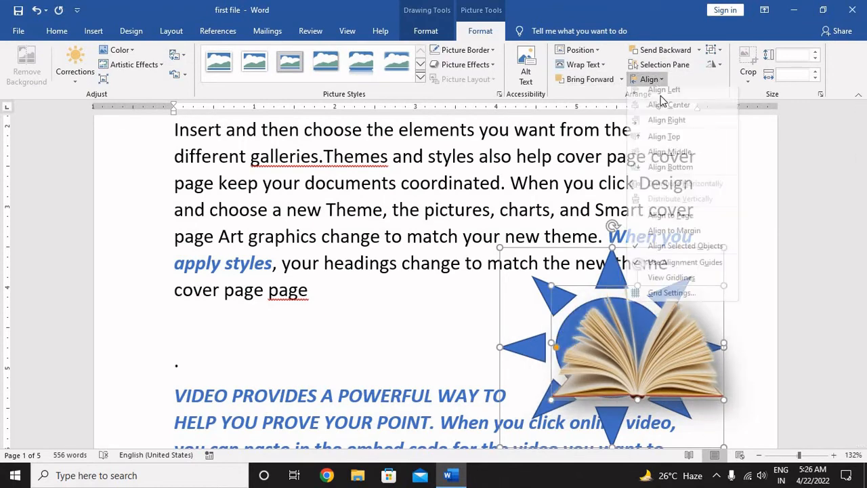
{"action": "left_click", "coordinate": [661, 111]}
Align the selected book picture and sun shape to each other with Align Left and Align Top
{"action": "left_click", "coordinate": [652, 79]}
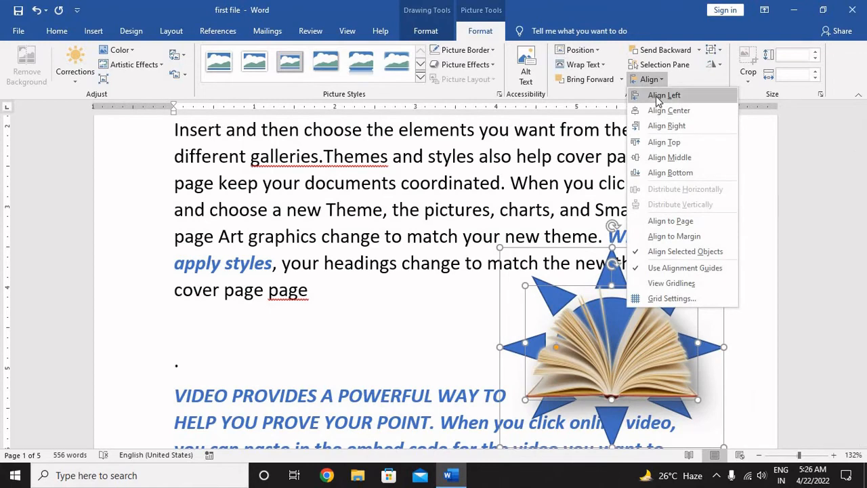
{"action": "left_click", "coordinate": [660, 95]}
{"action": "left_click", "coordinate": [651, 79]}
{"action": "left_click", "coordinate": [662, 142]}
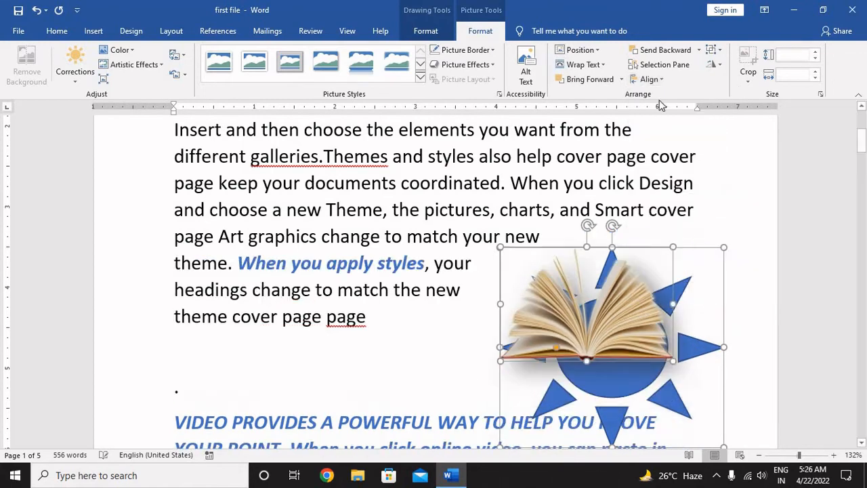
{"action": "left_click", "coordinate": [650, 79]}
{"action": "left_click", "coordinate": [659, 143]}
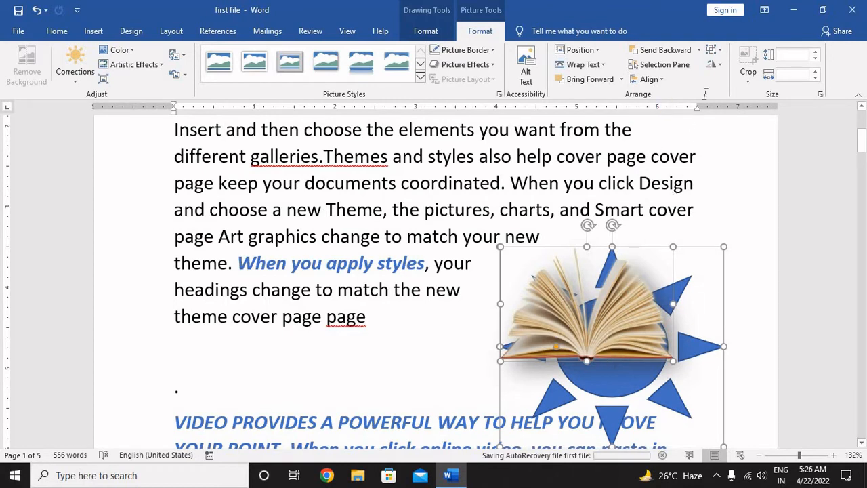
Group the book picture with the sun shape and move the group closer to the page's center
{"action": "left_click", "coordinate": [714, 51]}
{"action": "left_click", "coordinate": [733, 66]}
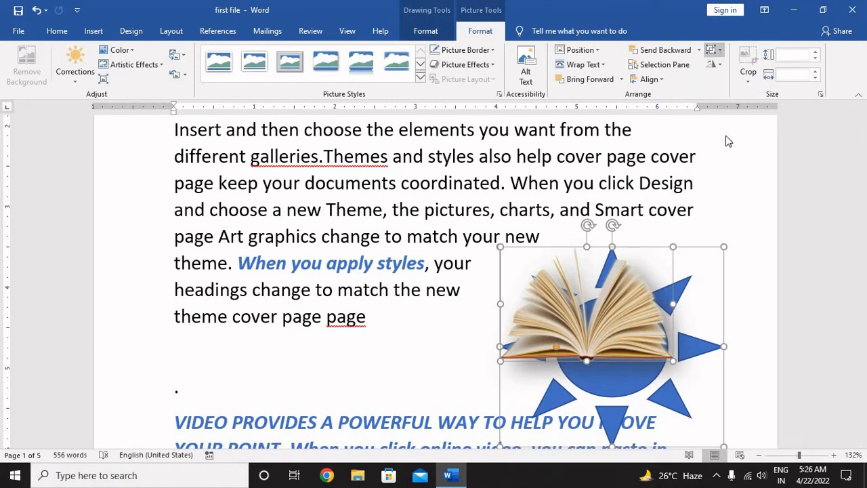
{"action": "left_click", "coordinate": [706, 189]}
{"action": "left_click_drag", "start_coordinate": [612, 352], "coordinate": [420, 330]}
{"action": "left_click_drag", "start_coordinate": [504, 266], "coordinate": [527, 316]}
{"action": "left_click", "coordinate": [712, 305]}
{"action": "left_click_drag", "start_coordinate": [549, 283], "coordinate": [571, 294]}
Ungroup the book picture and sun shape and rotate both left 90°
{"action": "left_click", "coordinate": [719, 52]}
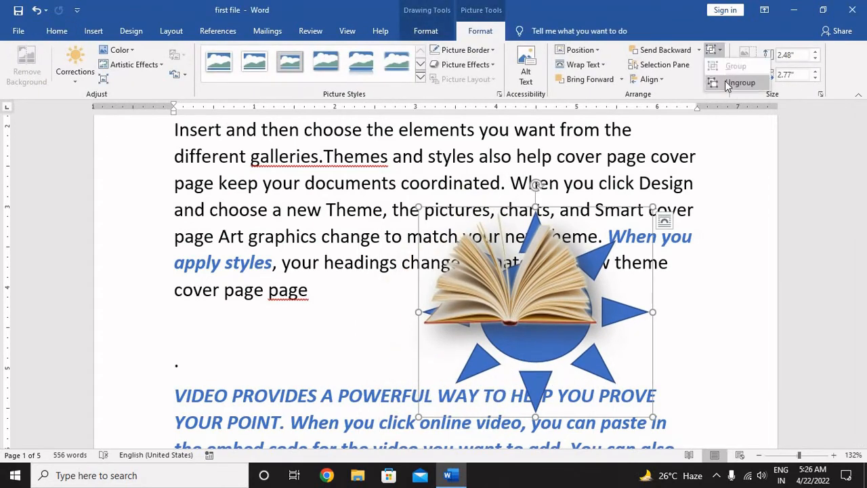
{"action": "left_click", "coordinate": [722, 80]}
{"action": "left_click", "coordinate": [716, 65]}
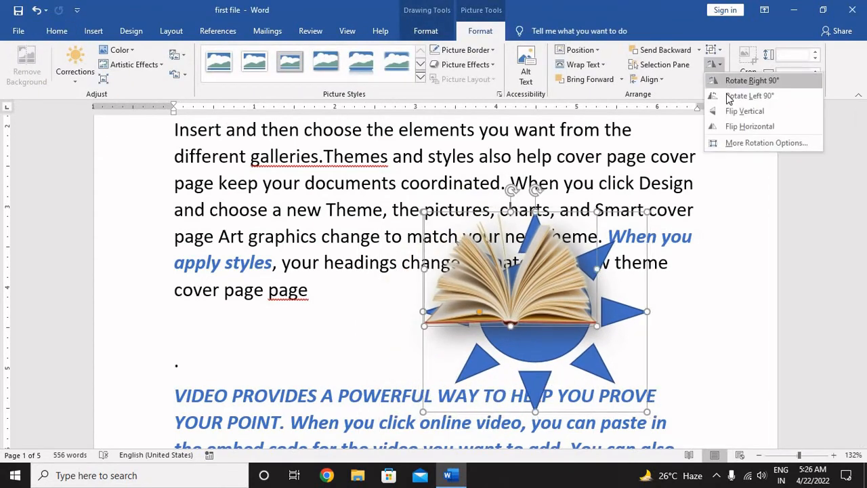
{"action": "left_click", "coordinate": [735, 89]}
{"action": "left_click", "coordinate": [714, 65]}
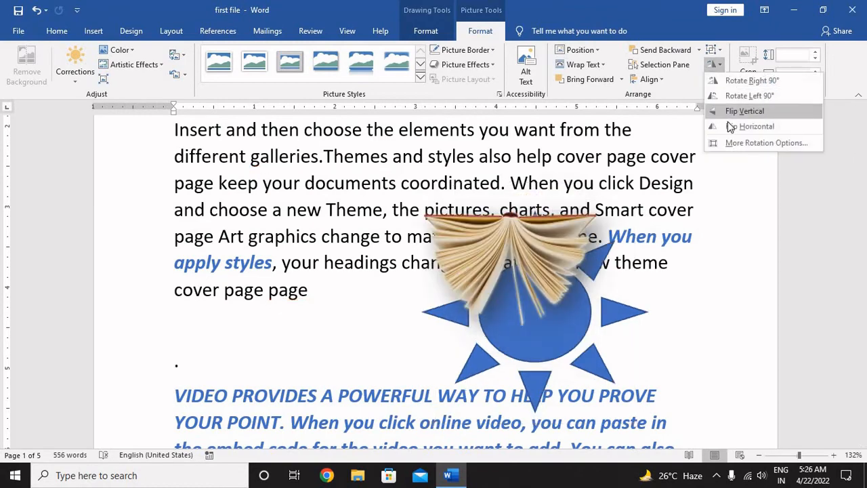
{"action": "left_click", "coordinate": [731, 115]}
Delete the sun shape and rotate the book picture right 90° so it stands upright
{"action": "left_click", "coordinate": [585, 374]}
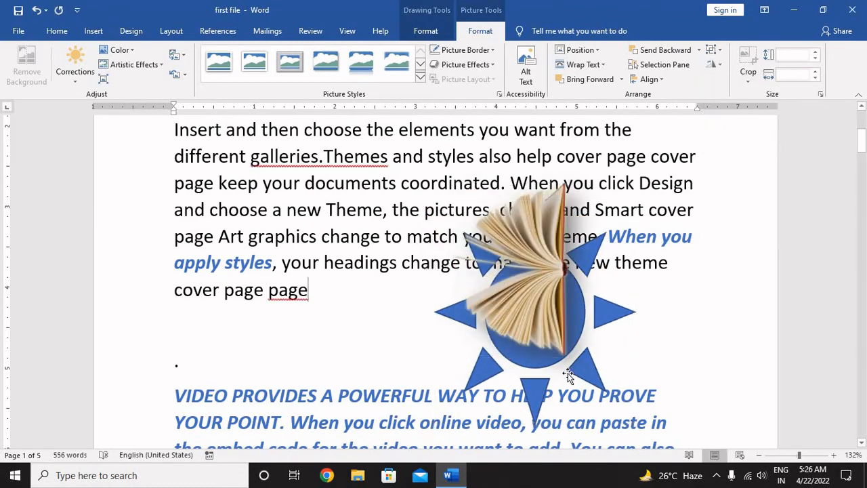
{"action": "key", "text": "Delete"}
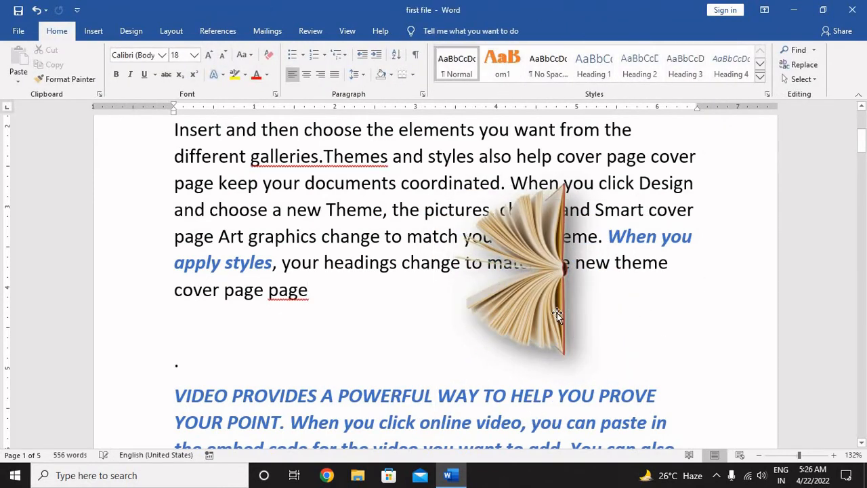
{"action": "left_click", "coordinate": [557, 313]}
{"action": "left_click", "coordinate": [423, 31]}
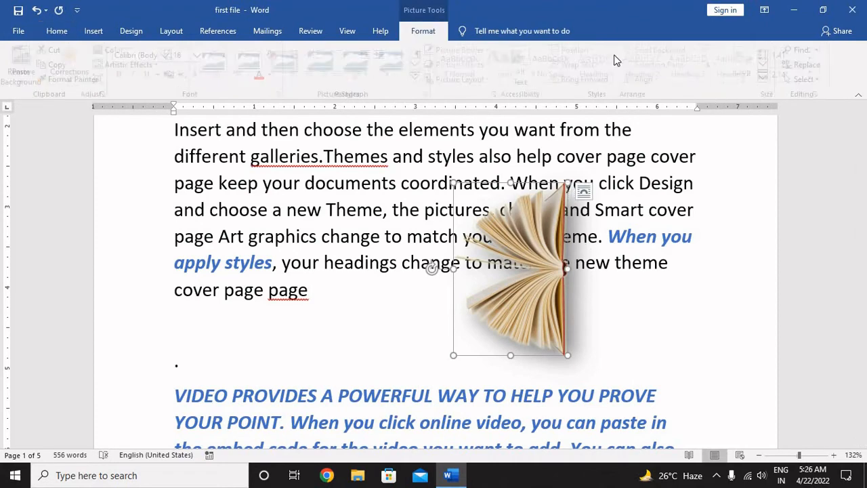
{"action": "left_click", "coordinate": [718, 64]}
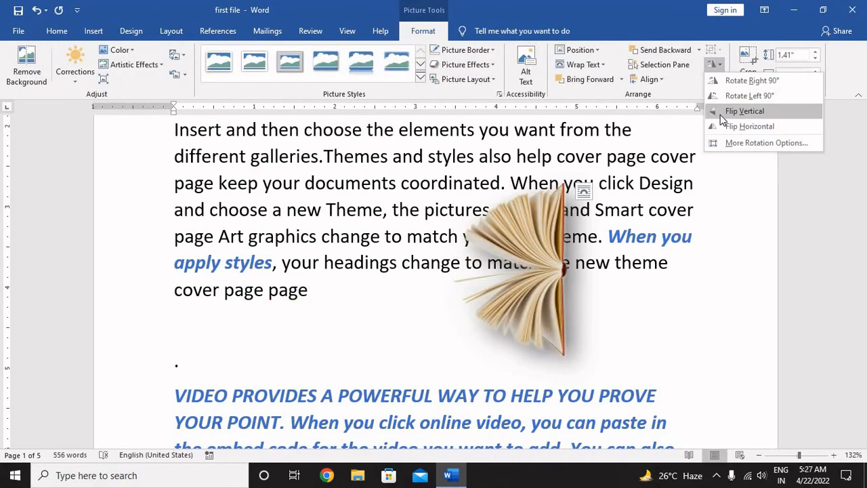
{"action": "left_click", "coordinate": [720, 114]}
{"action": "left_click", "coordinate": [716, 66]}
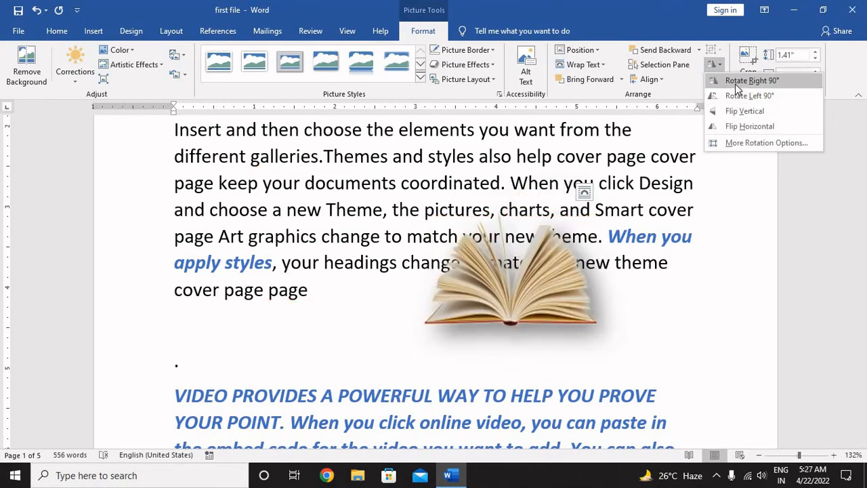
{"action": "left_click", "coordinate": [738, 111]}
Move the book picture slightly down the page and crop it to about 1.24" high by 2.23" wide
{"action": "left_click_drag", "start_coordinate": [558, 300], "coordinate": [570, 345]}
{"action": "left_click", "coordinate": [749, 61]}
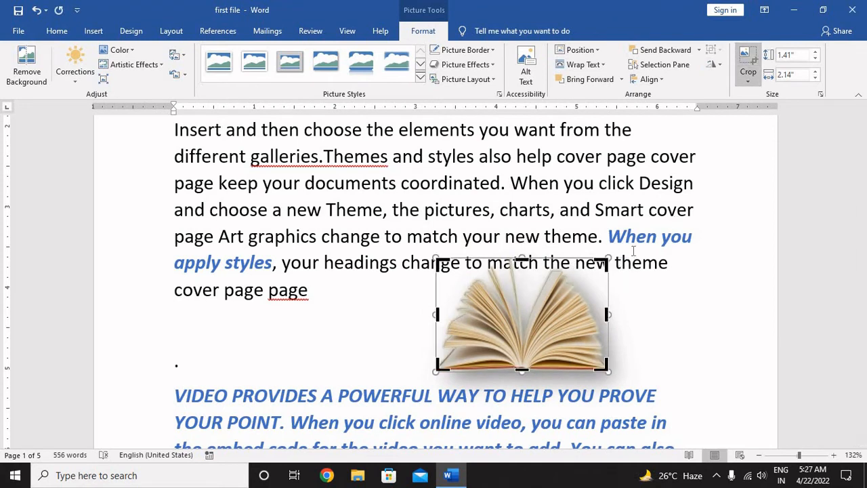
{"action": "mouse_move", "coordinate": [603, 276]}
{"action": "left_mouse_down"}
{"action": "mouse_move", "coordinate": [602, 284]}
{"action": "mouse_move", "coordinate": [600, 278]}
{"action": "left_mouse_up"}
{"action": "left_click_drag", "start_coordinate": [601, 321], "coordinate": [611, 323]}
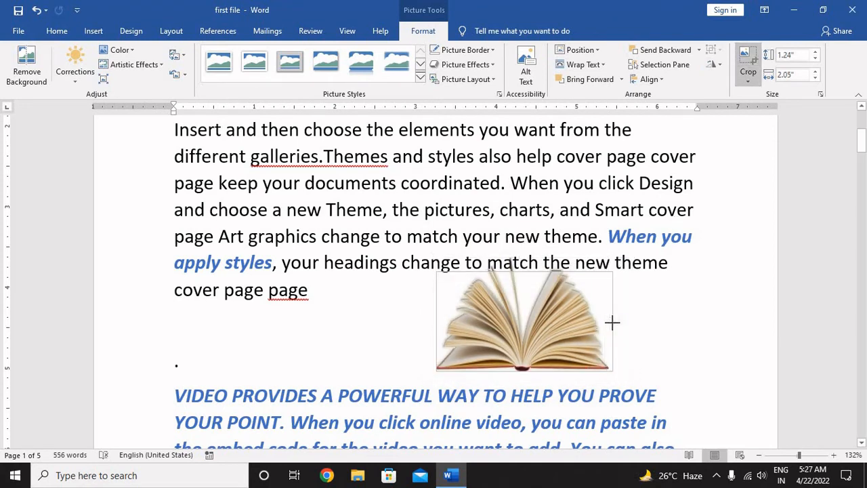
{"action": "left_click_drag", "start_coordinate": [433, 321], "coordinate": [432, 321]}
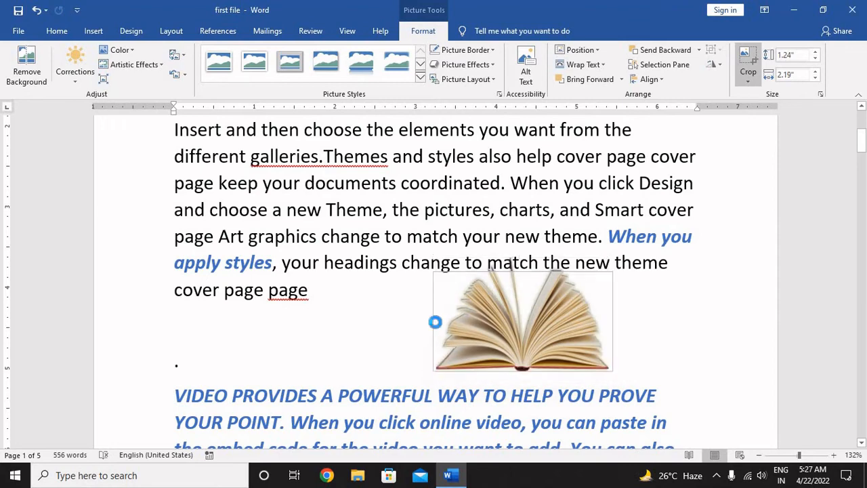
{"action": "left_click", "coordinate": [681, 340]}
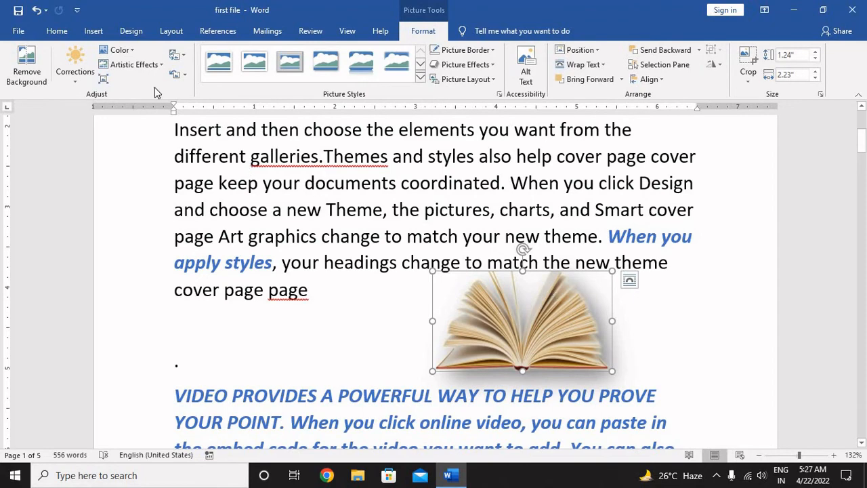
Delete the book picture and insert the golden retriever picture from the pic folder on this device
{"action": "key", "text": "Delete"}
{"action": "left_click", "coordinate": [88, 31]}
{"action": "left_click", "coordinate": [128, 68]}
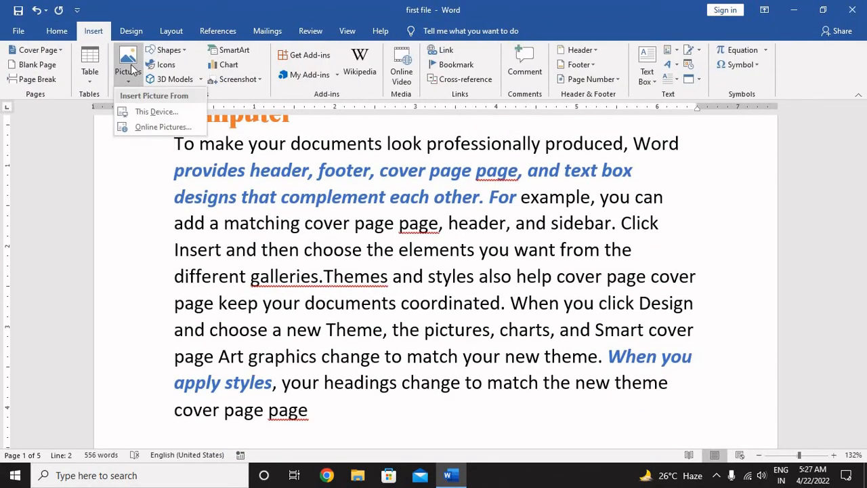
{"action": "left_click", "coordinate": [144, 112]}
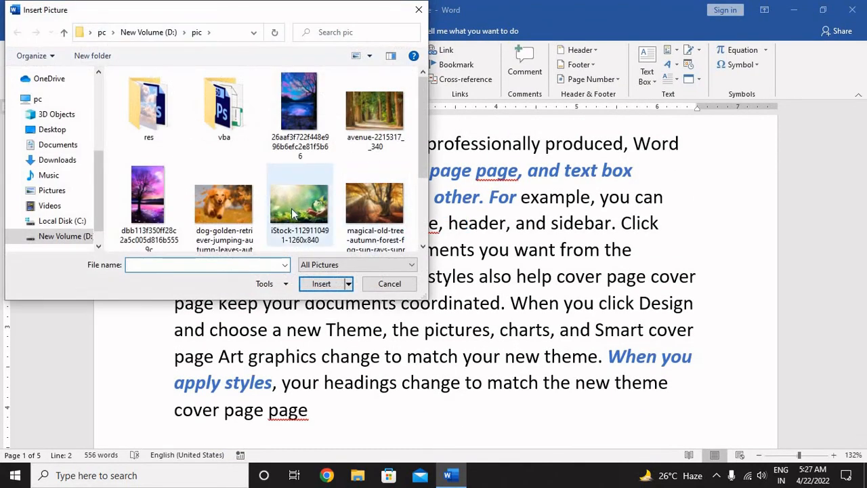
{"action": "scroll", "coordinate": [293, 213], "scroll_direction": "down", "scroll_amount": 5}
{"action": "scroll", "coordinate": [292, 214], "scroll_direction": "up", "scroll_amount": 5}
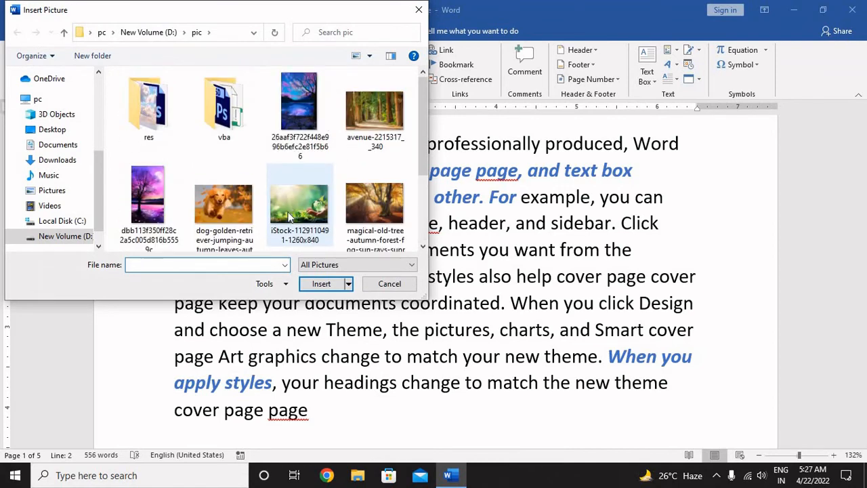
{"action": "left_click", "coordinate": [228, 207]}
{"action": "left_click", "coordinate": [319, 284]}
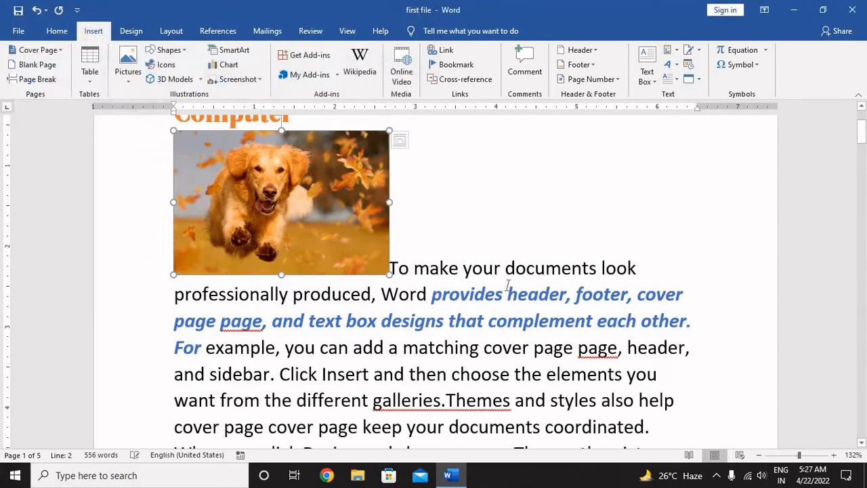
Move the golden retriever picture to the right and crop its four sides to about 1.45" high by 2.24" wide
{"action": "left_click_drag", "start_coordinate": [191, 179], "coordinate": [295, 178]}
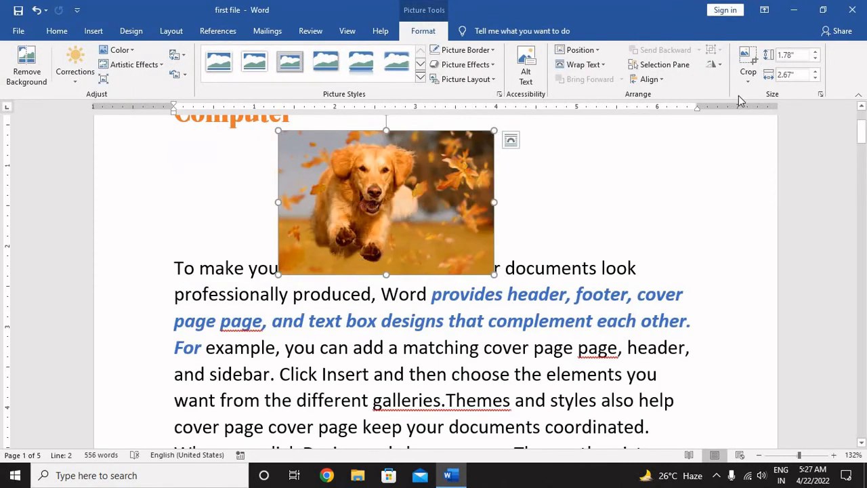
{"action": "left_click", "coordinate": [748, 76]}
{"action": "left_click", "coordinate": [763, 96]}
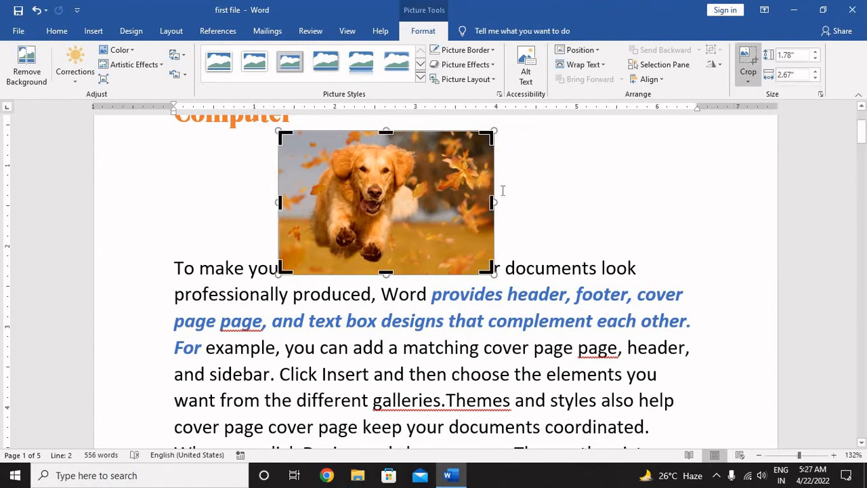
{"action": "mouse_move", "coordinate": [492, 202]}
{"action": "left_mouse_down"}
{"action": "mouse_move", "coordinate": [442, 203]}
{"action": "mouse_move", "coordinate": [491, 202]}
{"action": "left_mouse_up"}
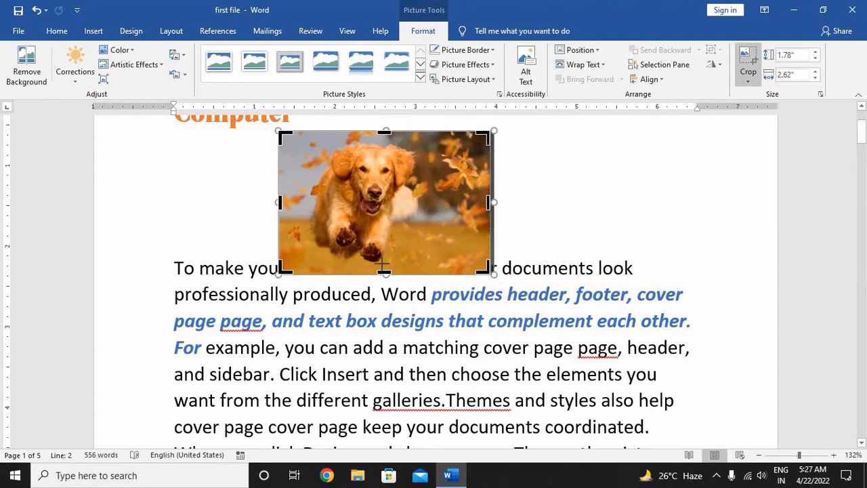
{"action": "left_click_drag", "start_coordinate": [382, 265], "coordinate": [383, 256]}
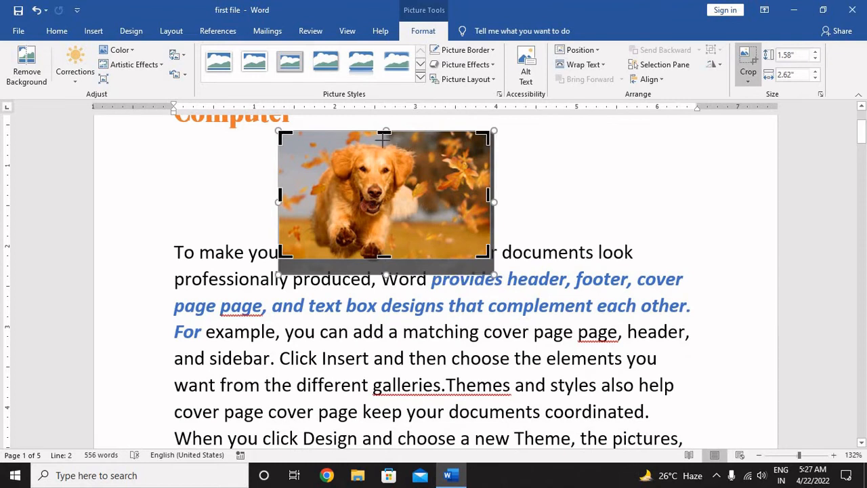
{"action": "left_click_drag", "start_coordinate": [383, 136], "coordinate": [382, 143]}
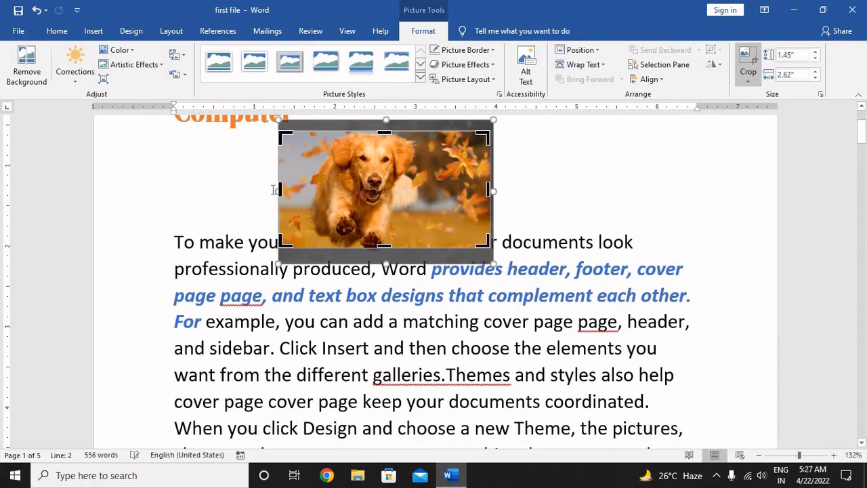
{"action": "left_click_drag", "start_coordinate": [278, 190], "coordinate": [308, 191]}
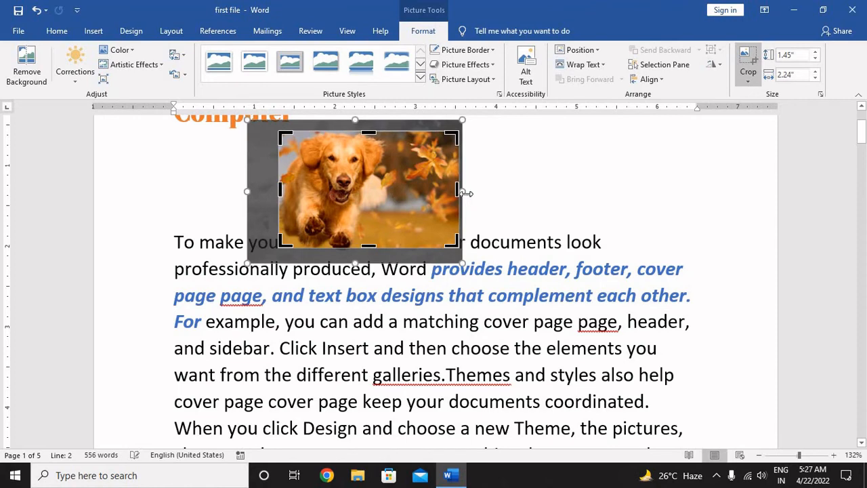
{"action": "left_click", "coordinate": [612, 238]}
{"action": "left_click", "coordinate": [431, 219]}
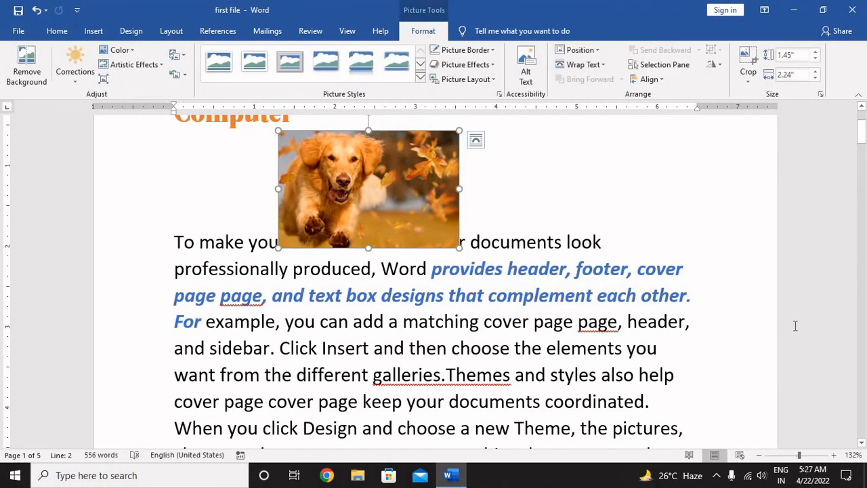
Enlarge the cropped retriever picture to 1.94" high by 3" wide
{"action": "left_click", "coordinate": [816, 53]}
{"action": "left_click", "coordinate": [816, 52]}
{"action": "left_click", "coordinate": [816, 53]}
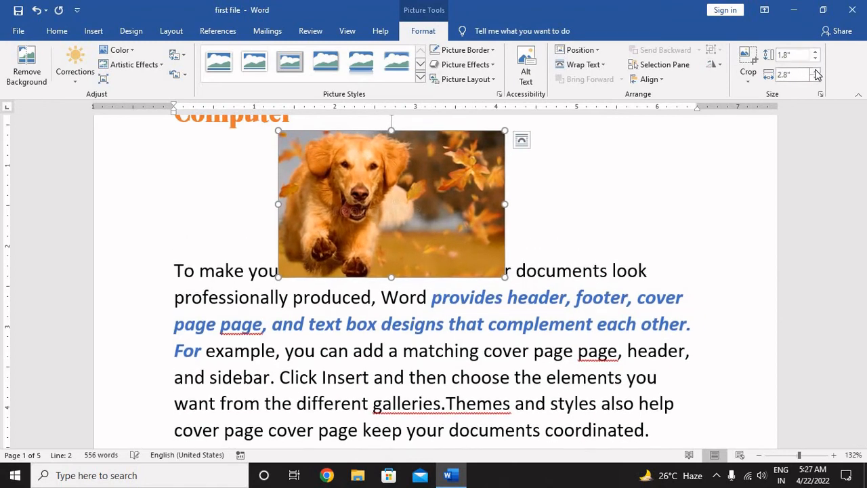
{"action": "left_click", "coordinate": [816, 71]}
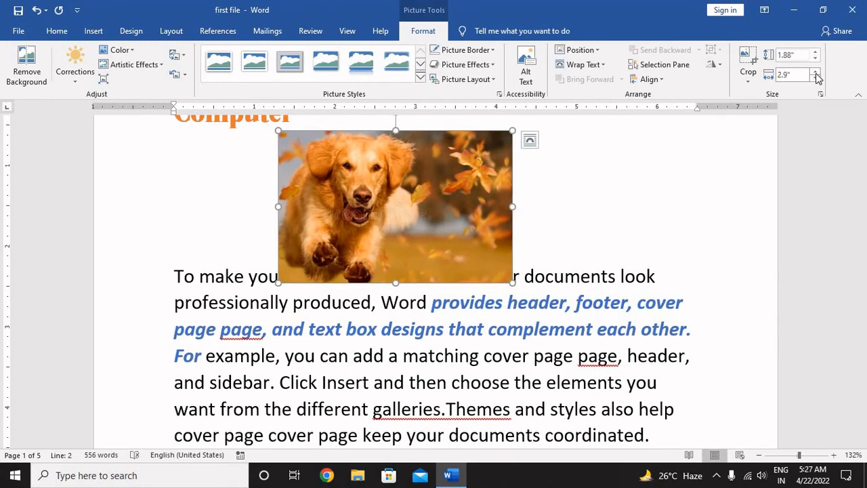
{"action": "left_click", "coordinate": [816, 73]}
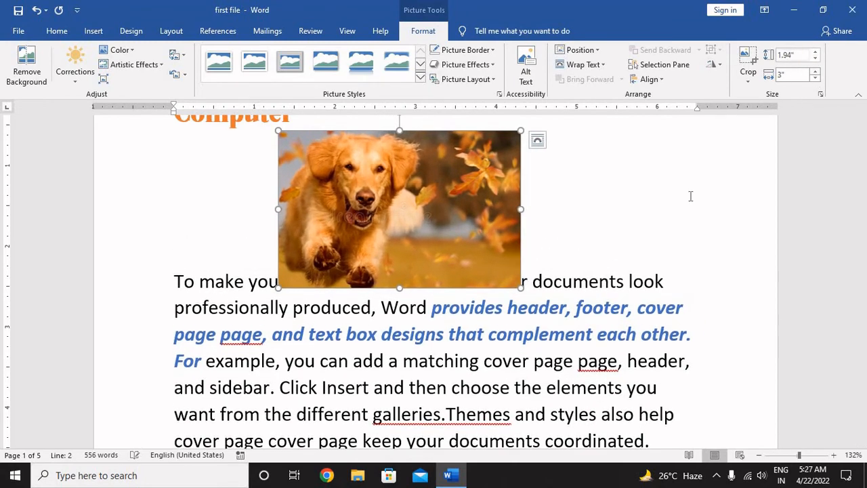
Crop the retriever picture to the prohibition-sign basic shape and undo that crop
{"action": "left_click", "coordinate": [748, 76]}
{"action": "mouse_move", "coordinate": [772, 115]}
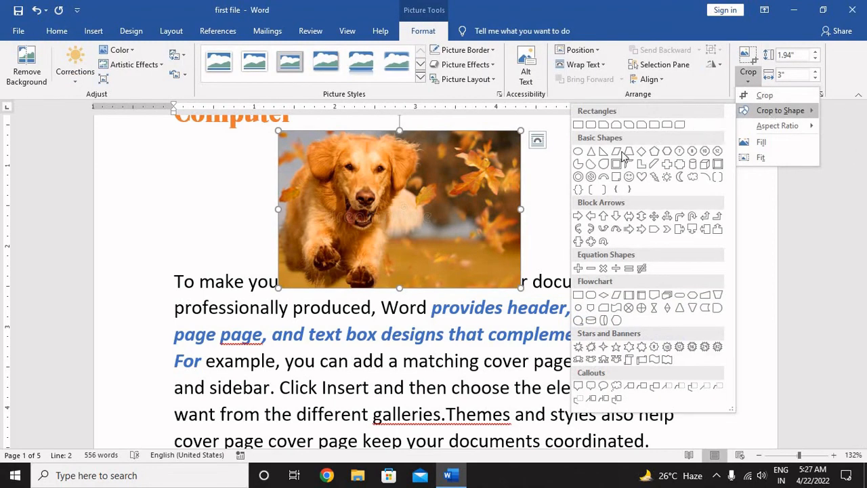
{"action": "left_click", "coordinate": [591, 177]}
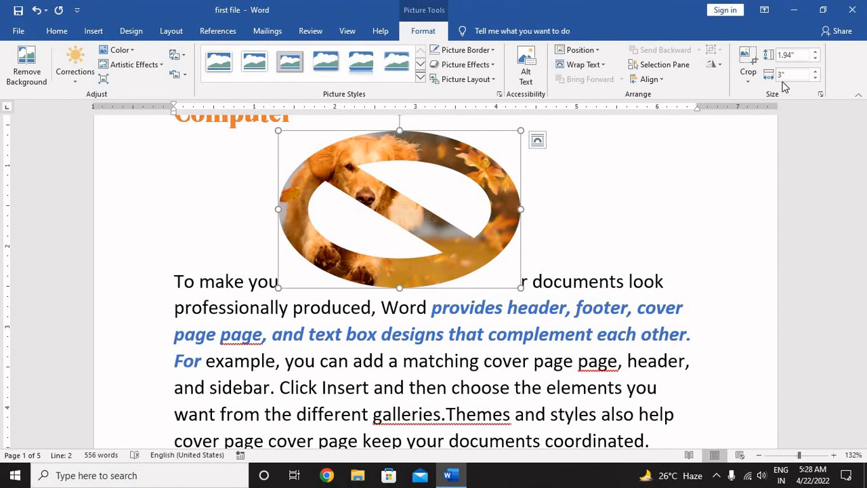
{"action": "key", "text": "ctrl+z"}
Try cropping the retriever picture to the 3:4 portrait aspect ratio and undo it
{"action": "left_click", "coordinate": [748, 76]}
{"action": "mouse_move", "coordinate": [765, 134]}
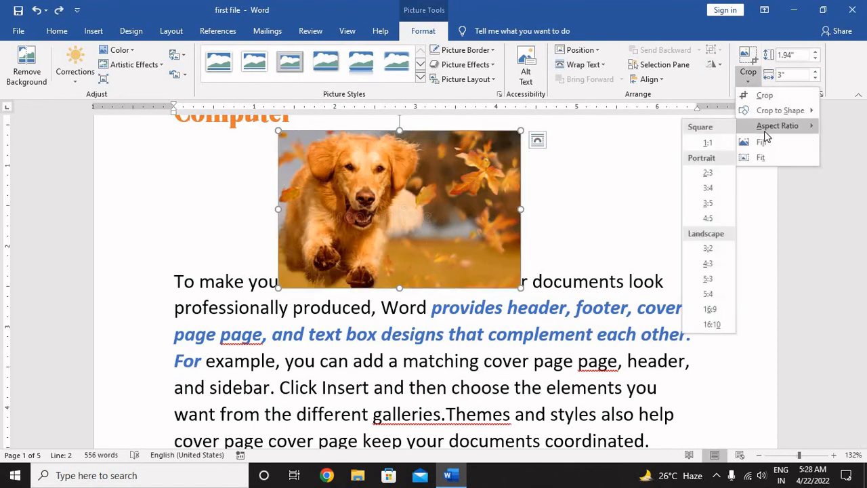
{"action": "left_click", "coordinate": [709, 188]}
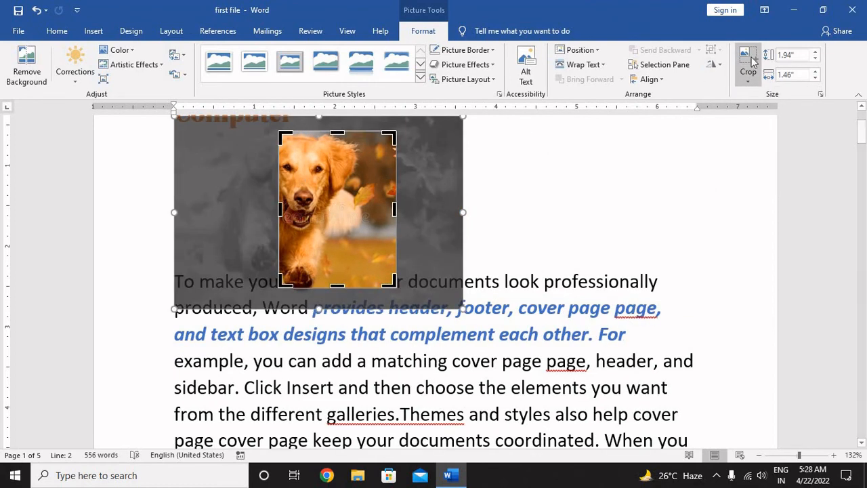
{"action": "left_click", "coordinate": [749, 58]}
Try the Fill crop option on the retriever picture and undo it
{"action": "left_click", "coordinate": [748, 78]}
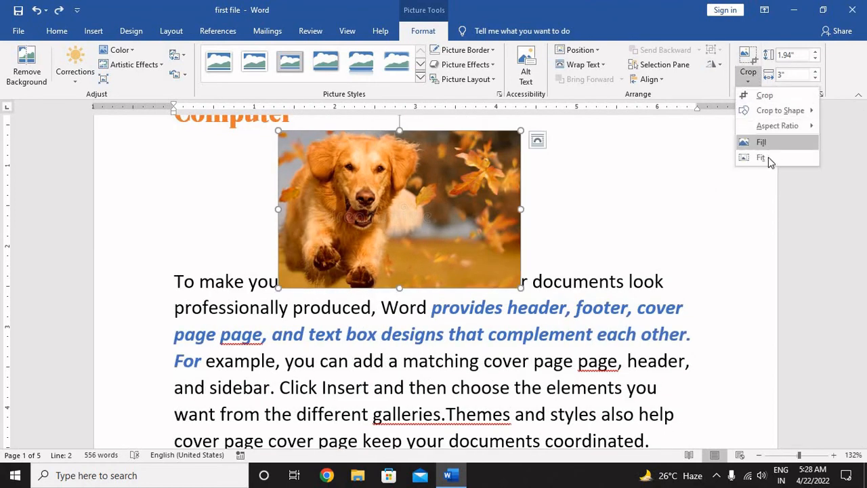
{"action": "left_click", "coordinate": [765, 158]}
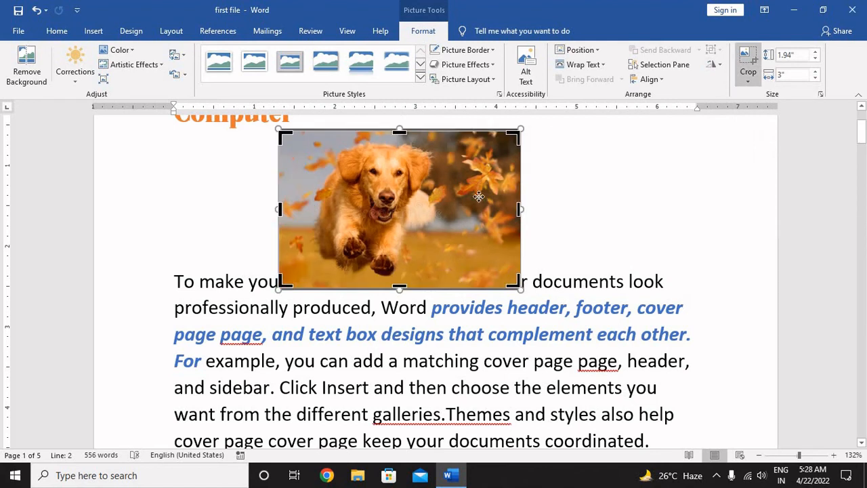
{"action": "key", "text": "Escape"}
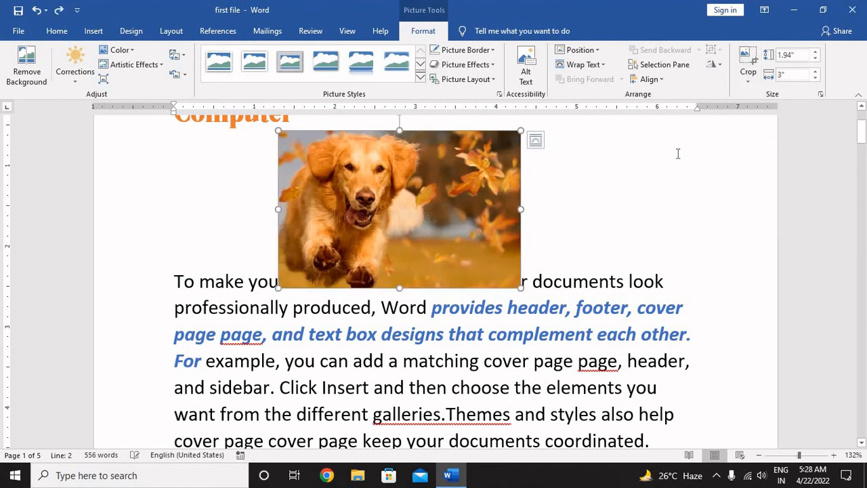
Apply the Fit crop option so the whole retriever picture fits its frame, and finish cropping with the picture selected
{"action": "left_click", "coordinate": [748, 78]}
{"action": "left_click", "coordinate": [746, 157]}
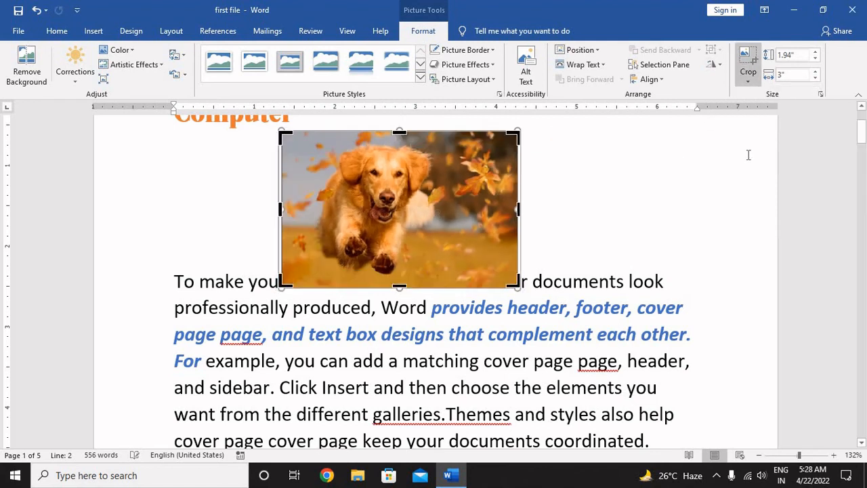
{"action": "left_click", "coordinate": [621, 225]}
{"action": "left_click", "coordinate": [410, 218]}
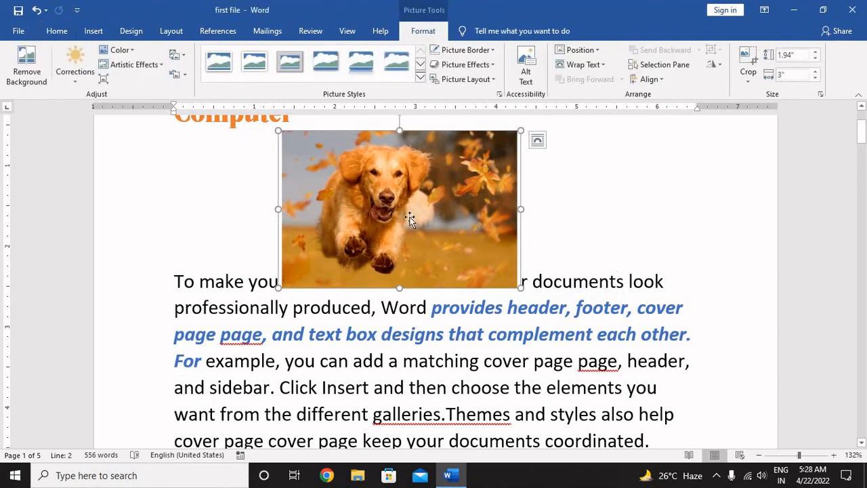